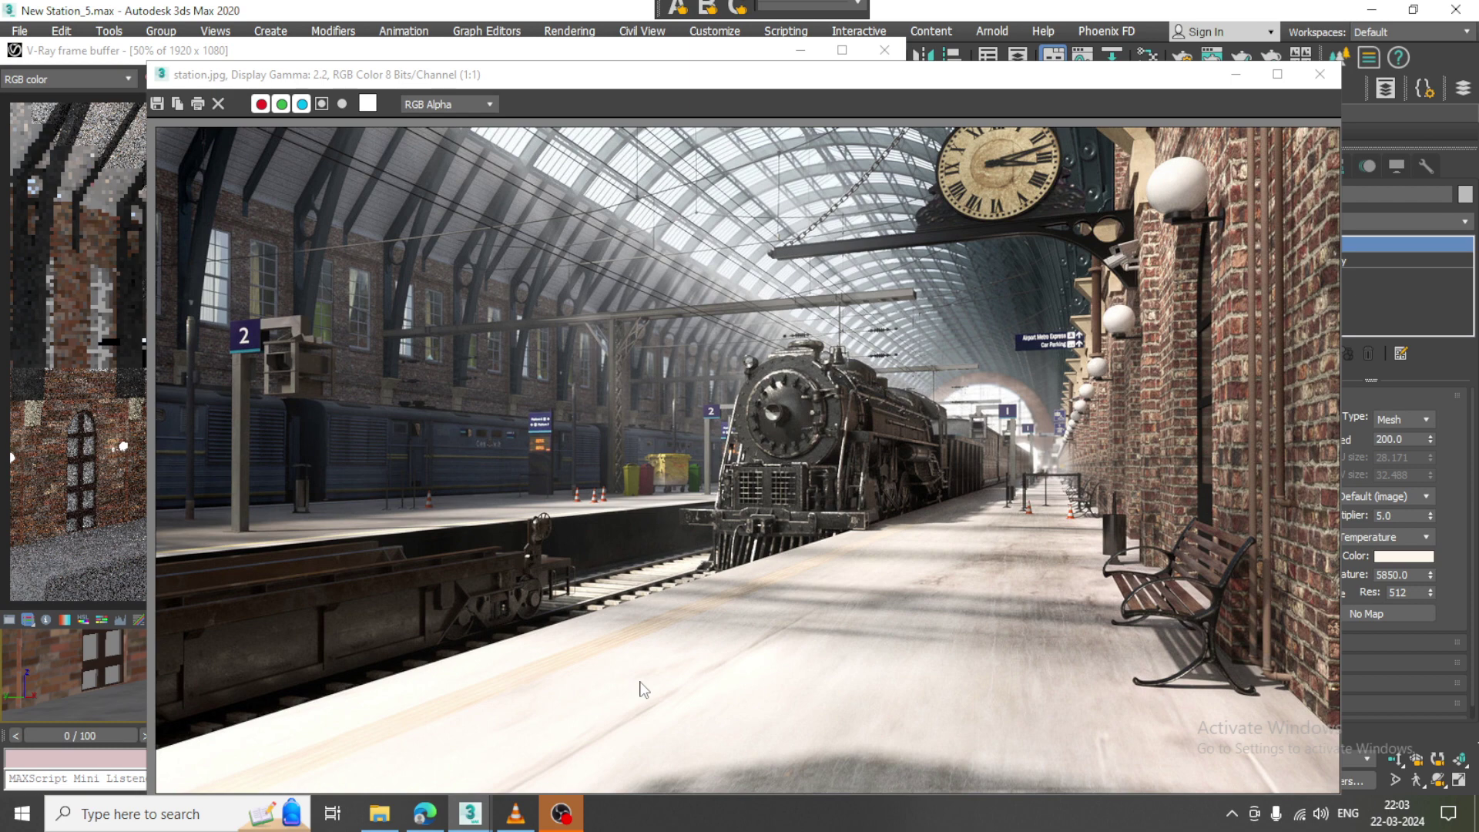
Minimize the station.jpg photo and the V-Ray frame buffer, deselect the light, and open the Material Editor.
left_click(1236, 74)
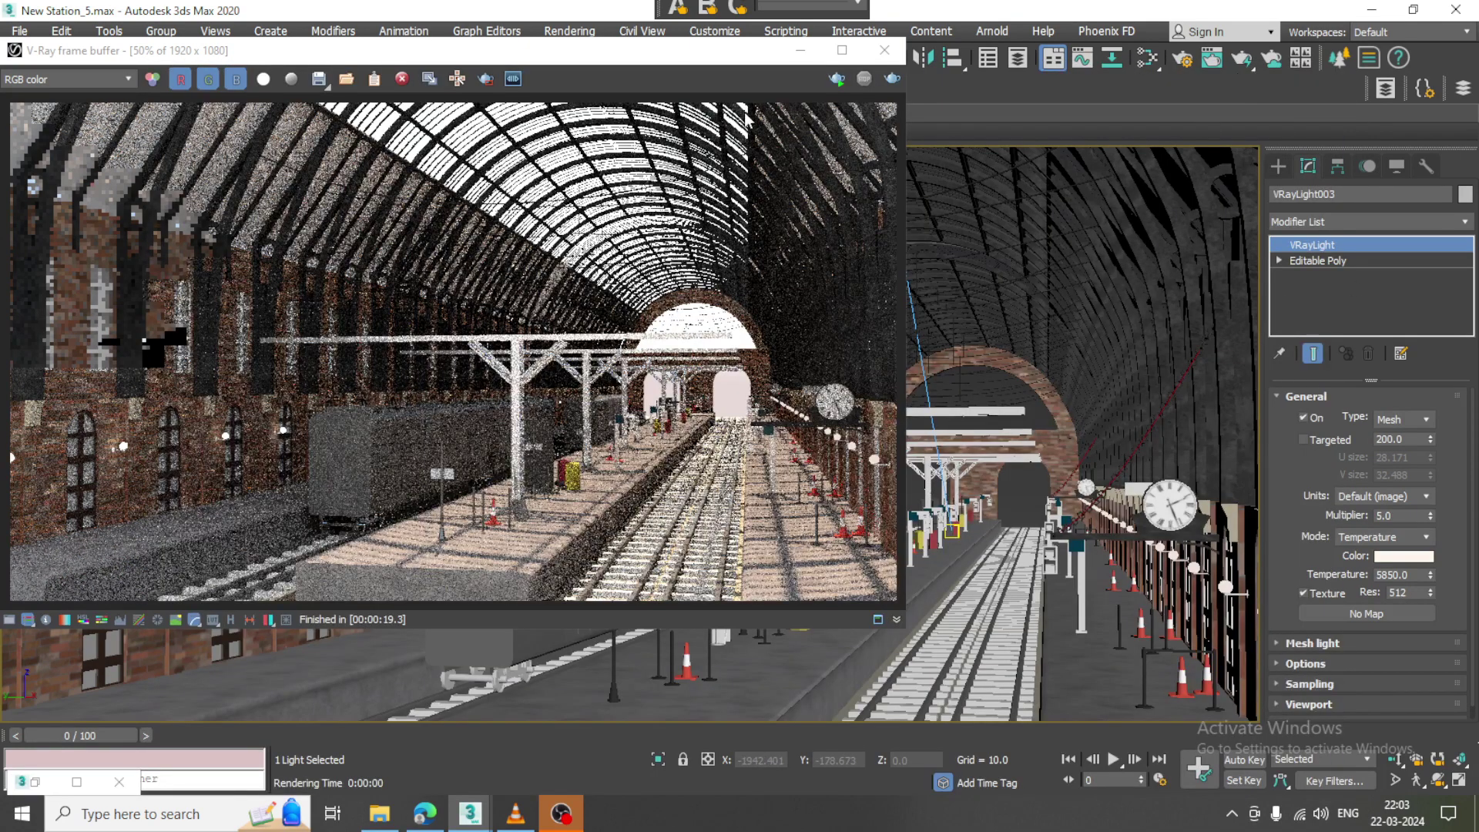
left_click(799, 51)
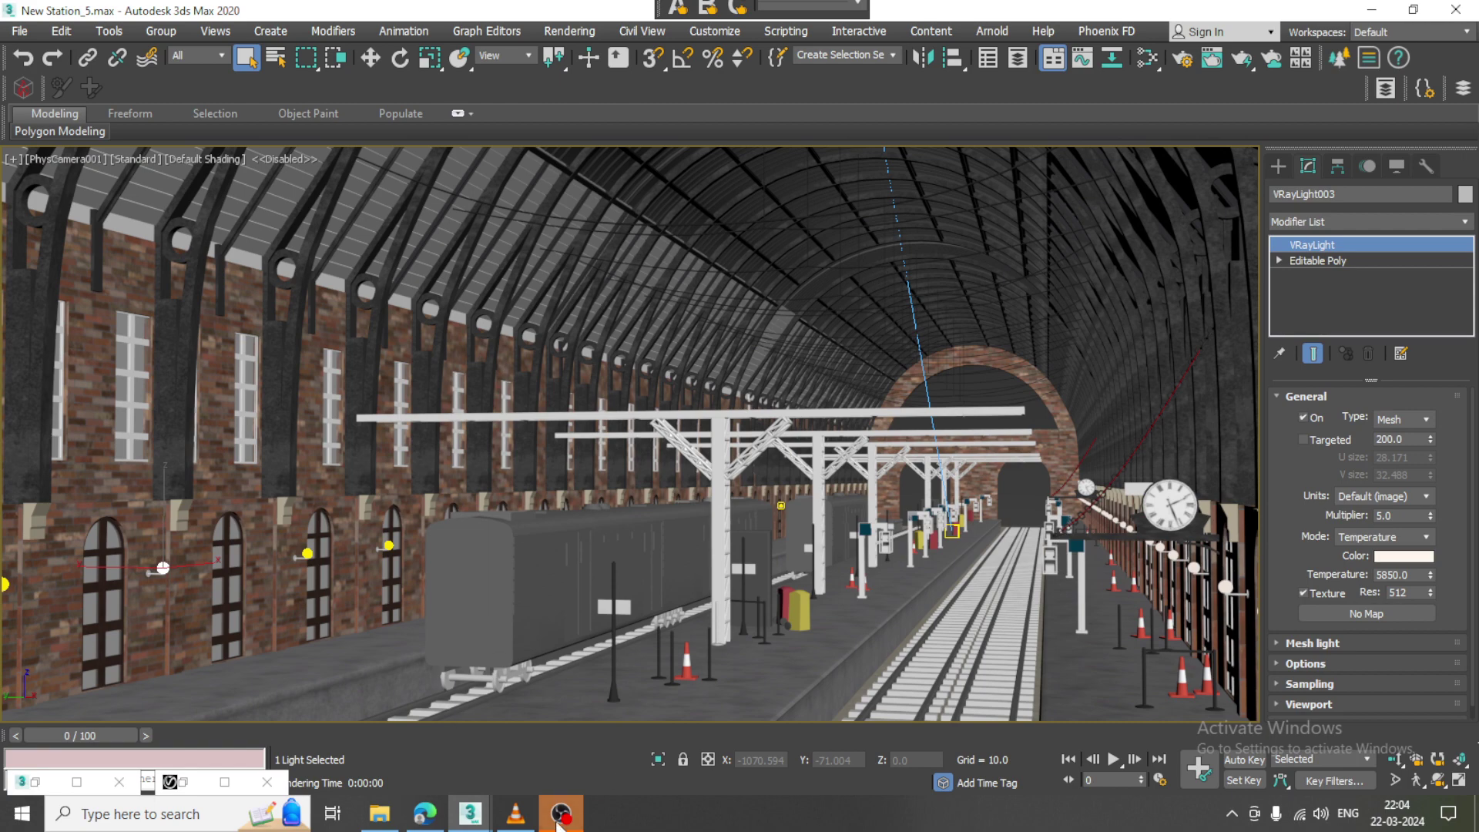
left_click(1031, 499)
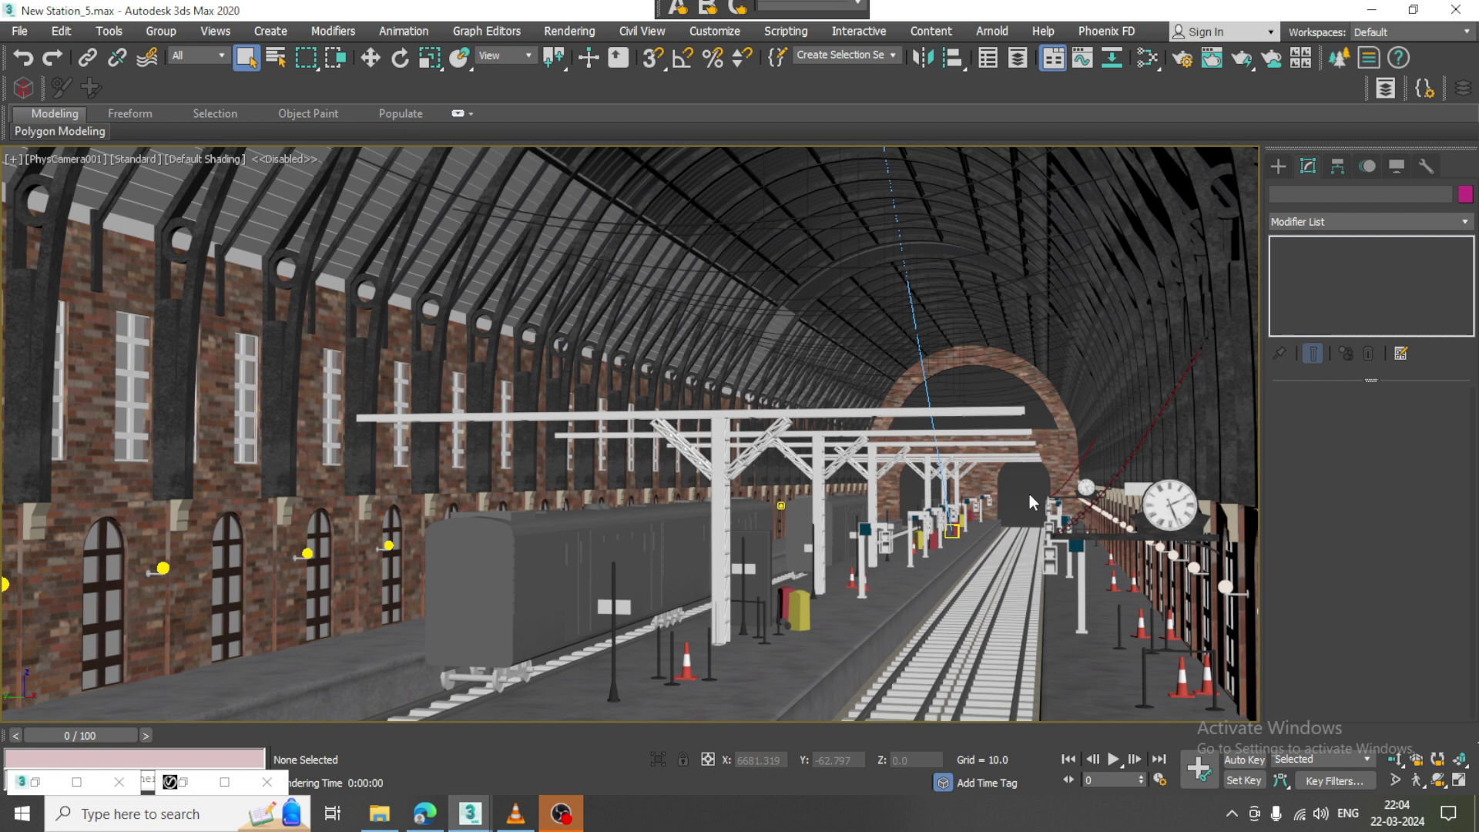
key("m")
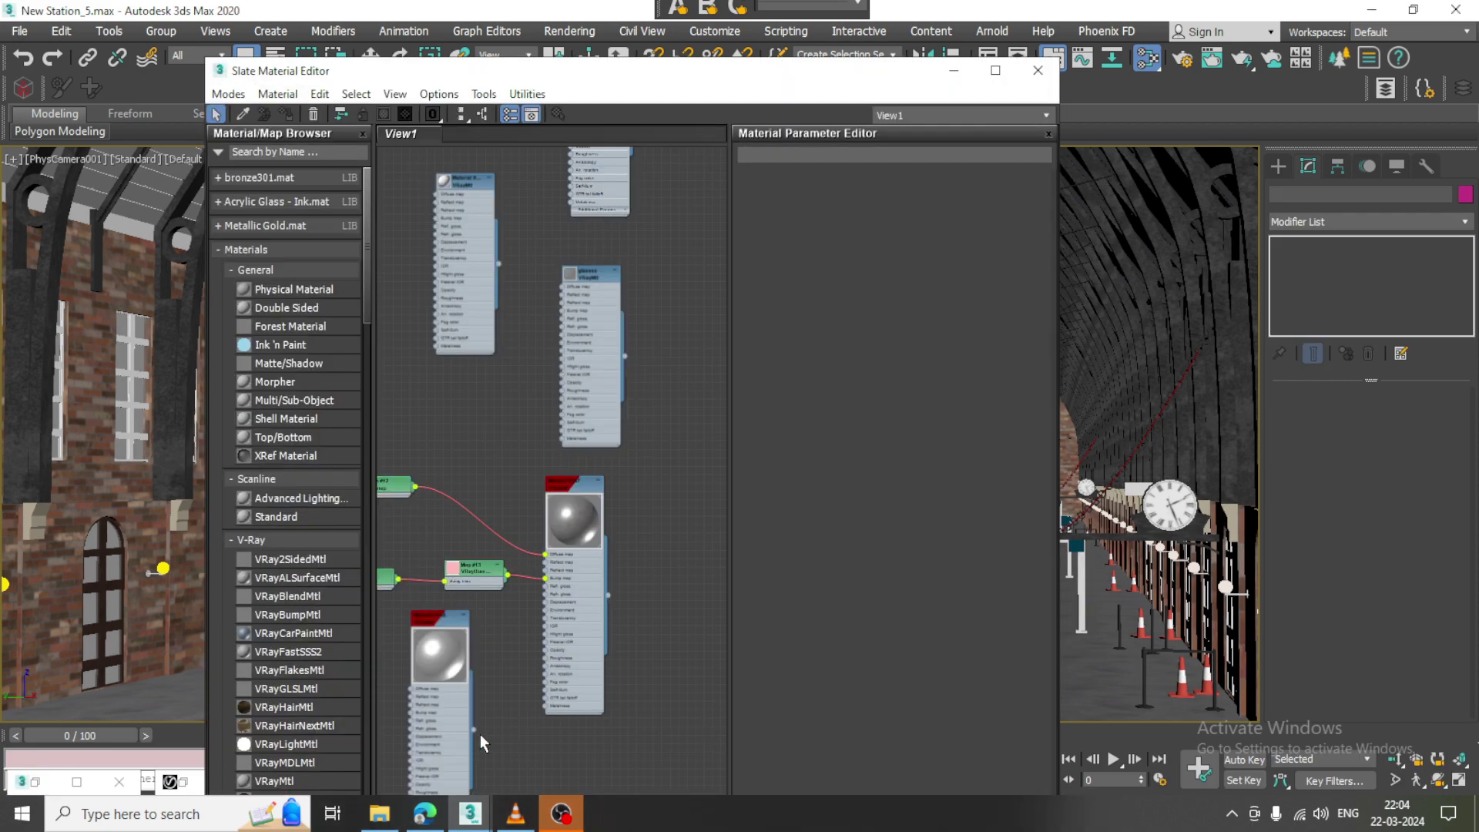
Switch to the Compact Material Editor and add a VRayHDRI map to the first slot.
left_click(228, 93)
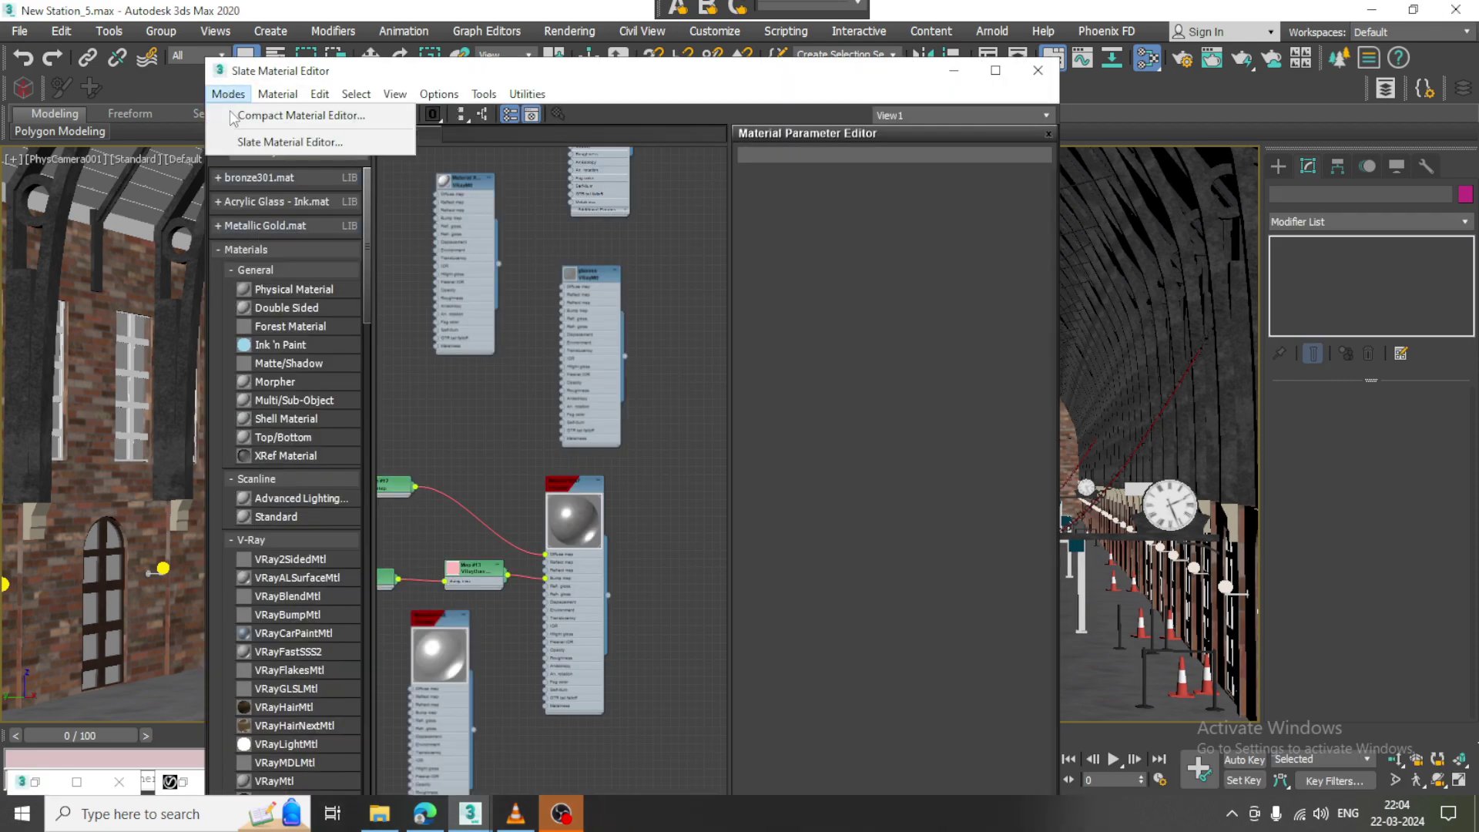
left_click(243, 115)
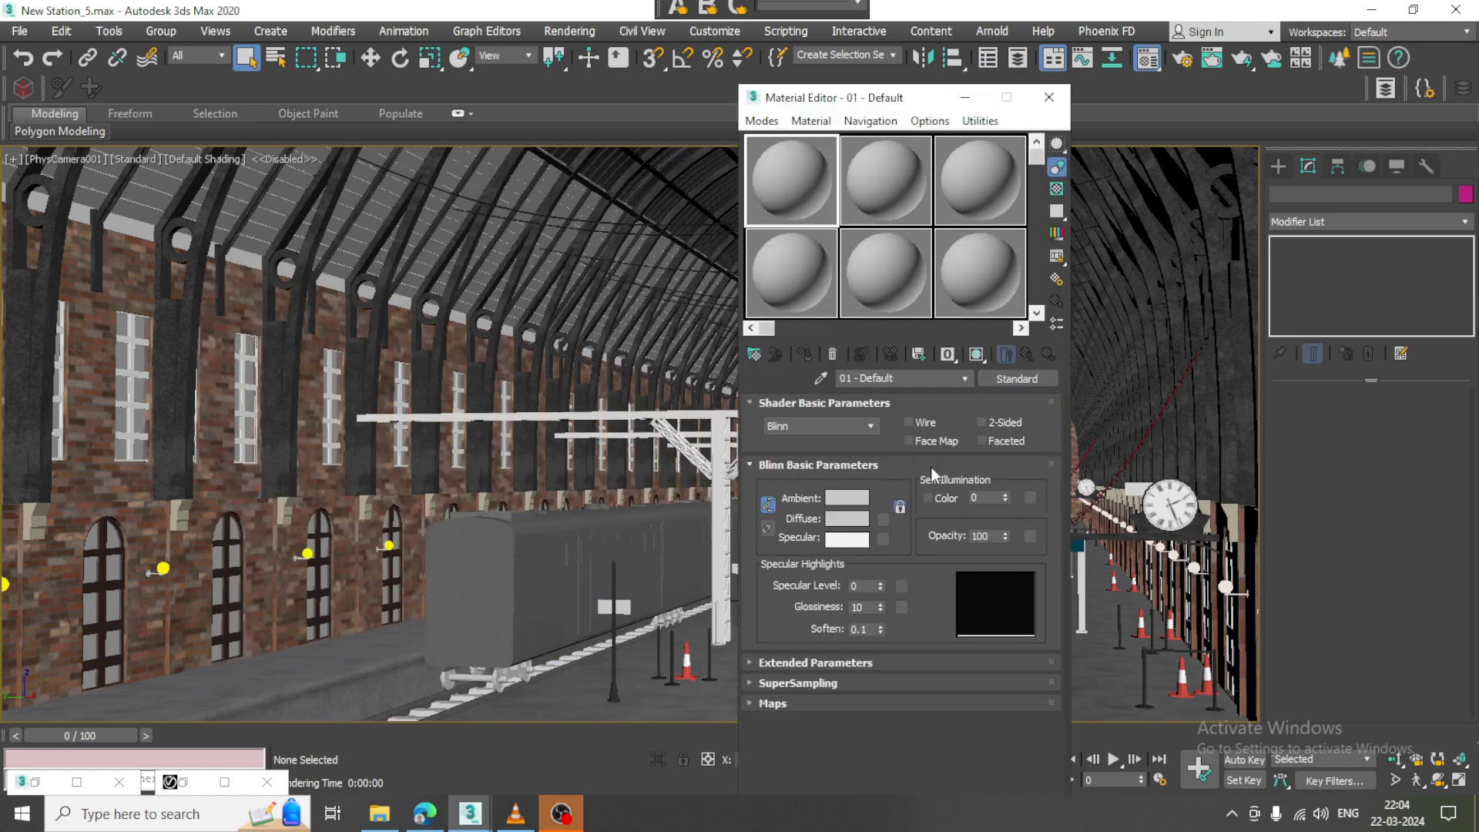
left_click(755, 354)
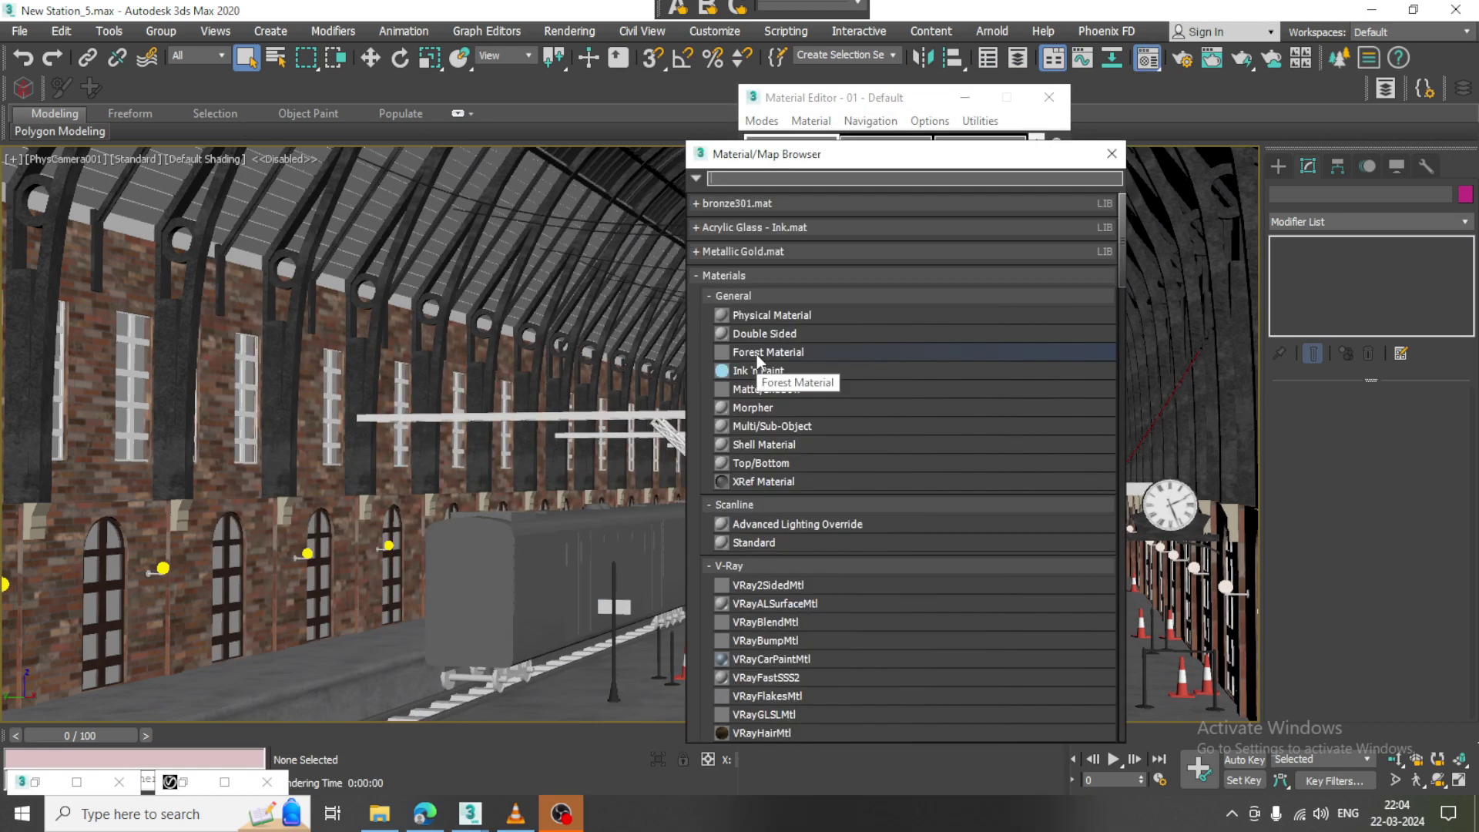
left_click(745, 178)
type("vrayh")
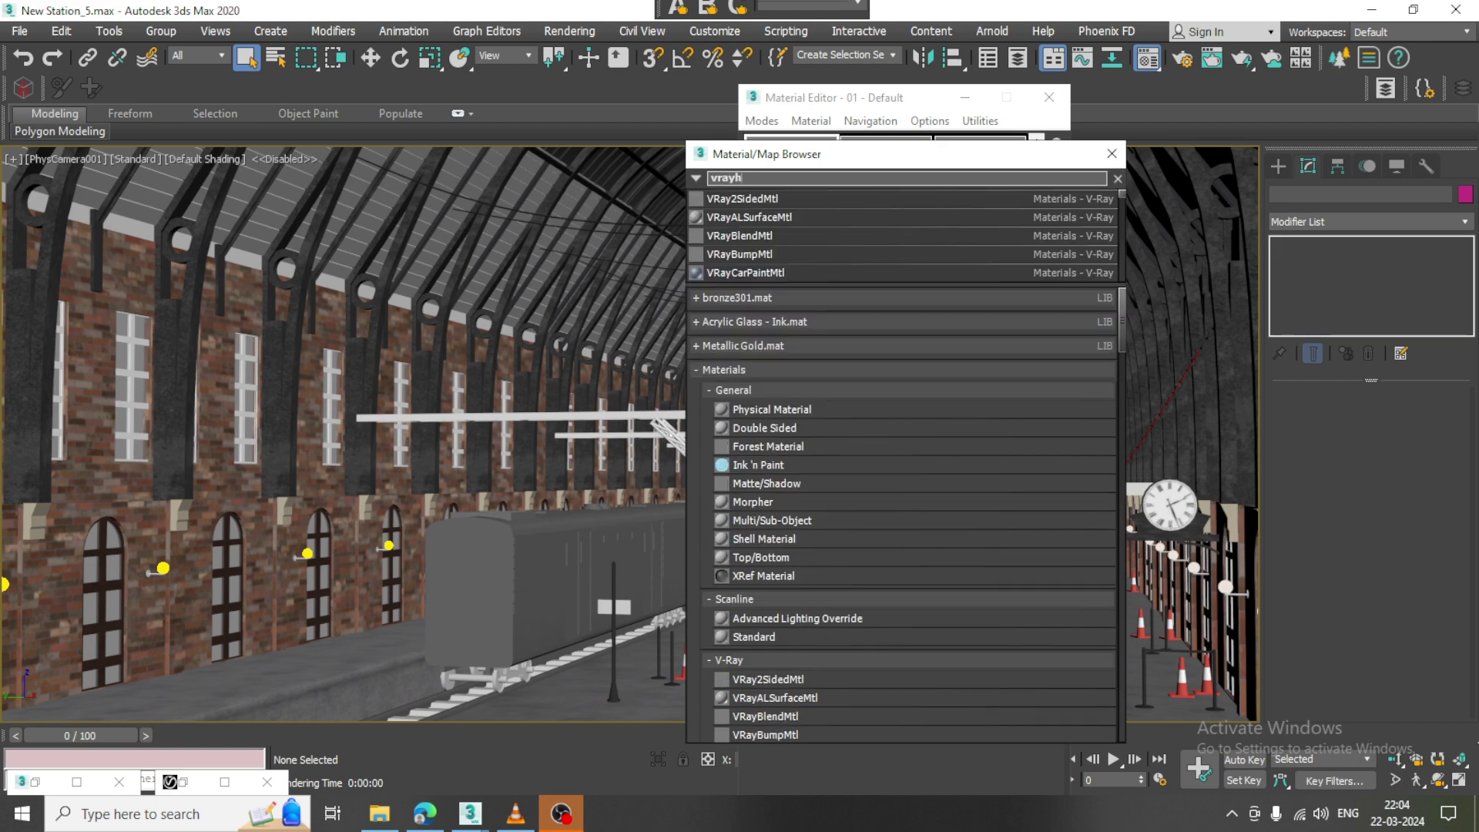
type("d")
double_click(754, 204)
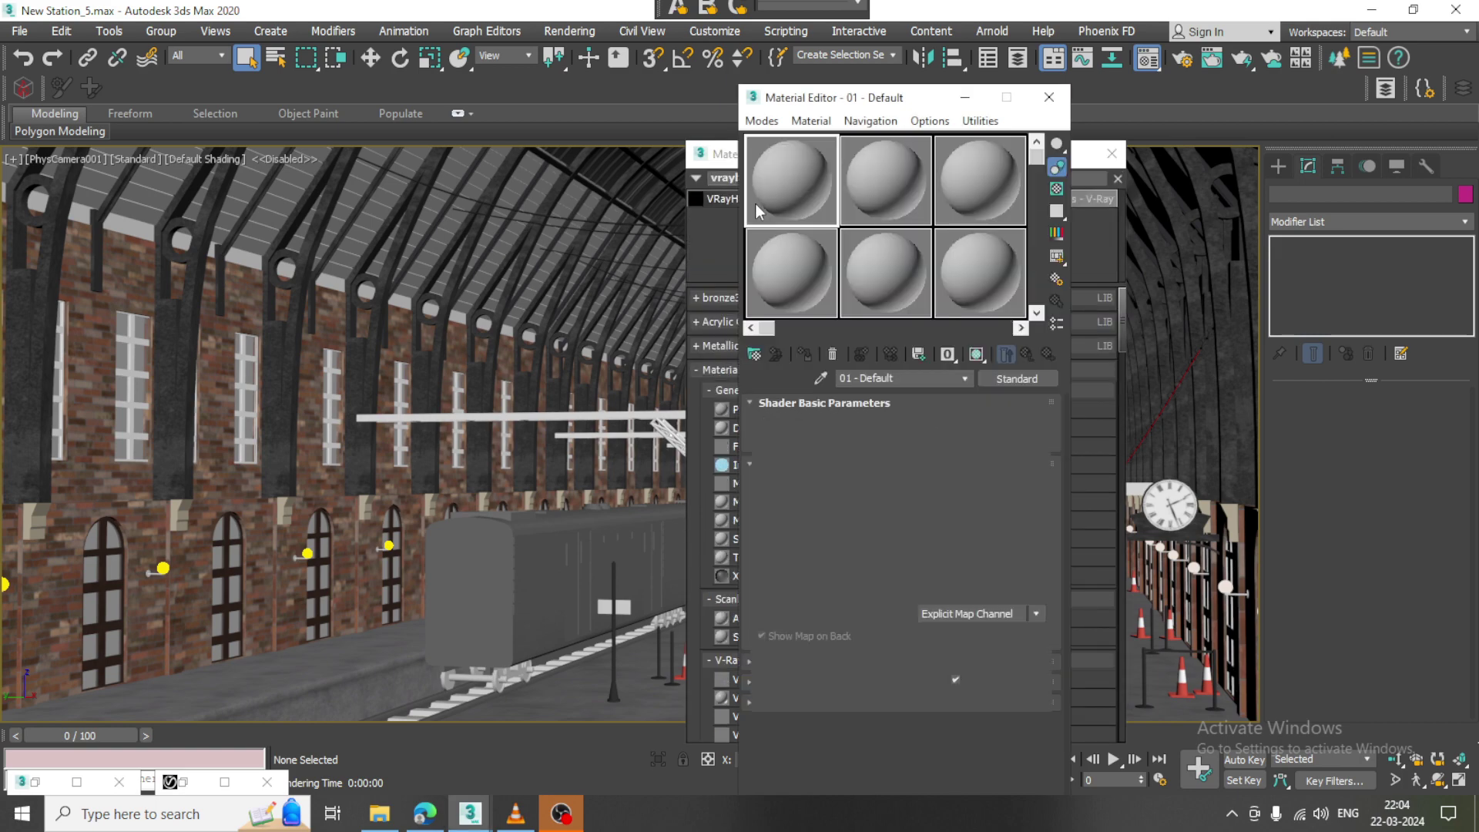
Load harvest_4k.exr from the Downloads folder into the VRayHDRI map.
left_click(1039, 433)
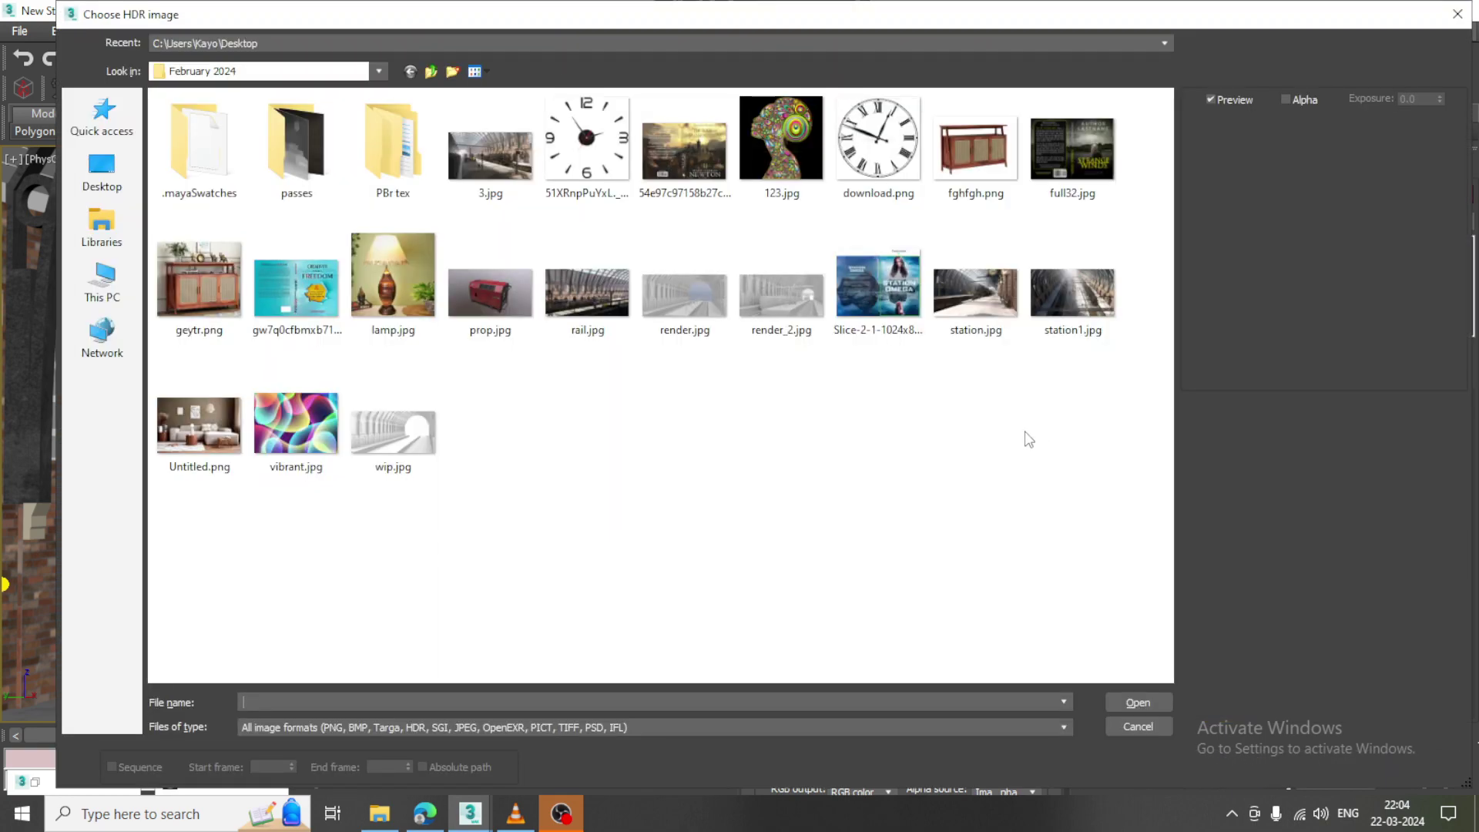
left_click(103, 285)
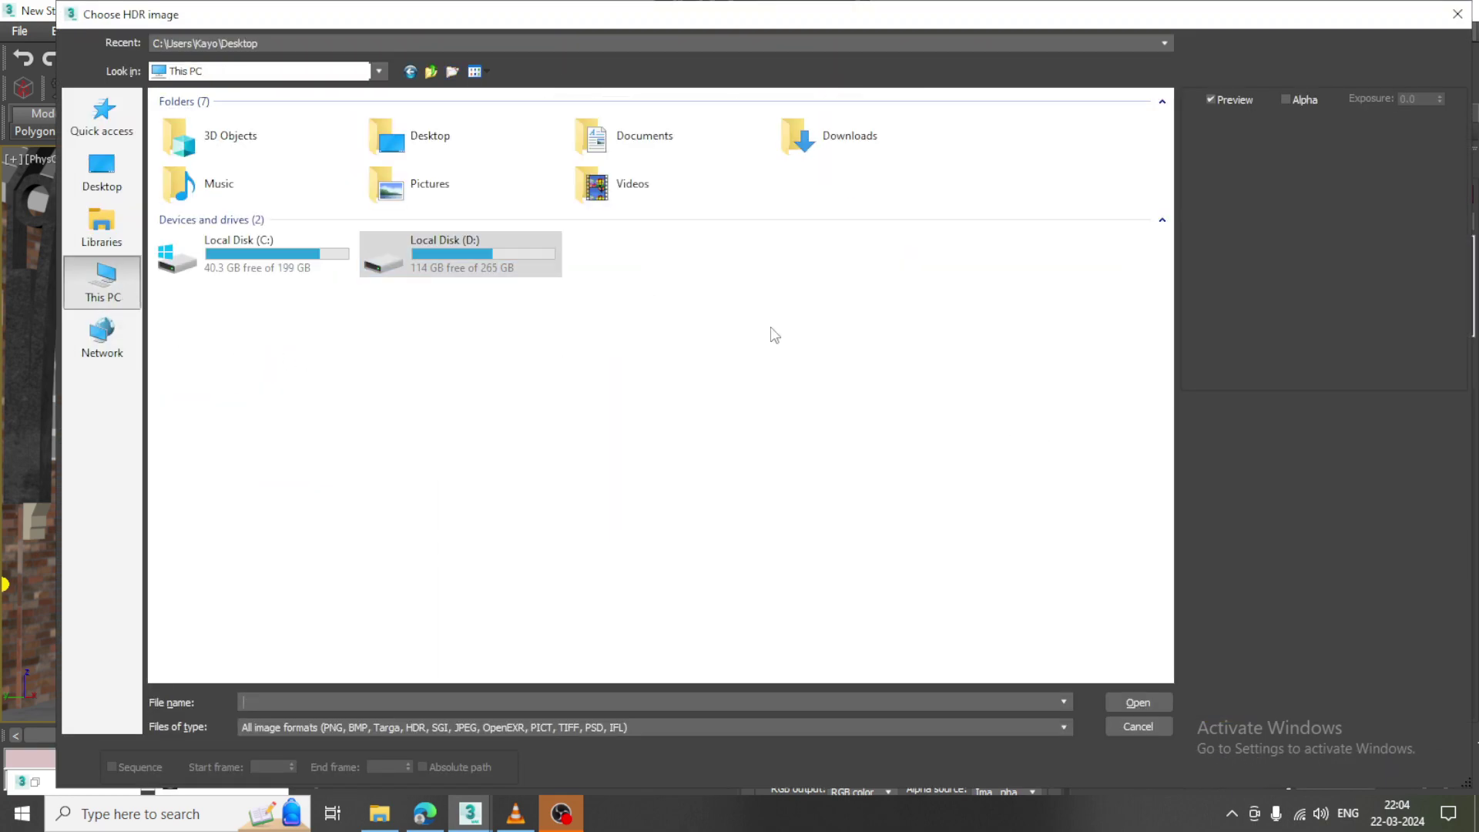
double_click(803, 143)
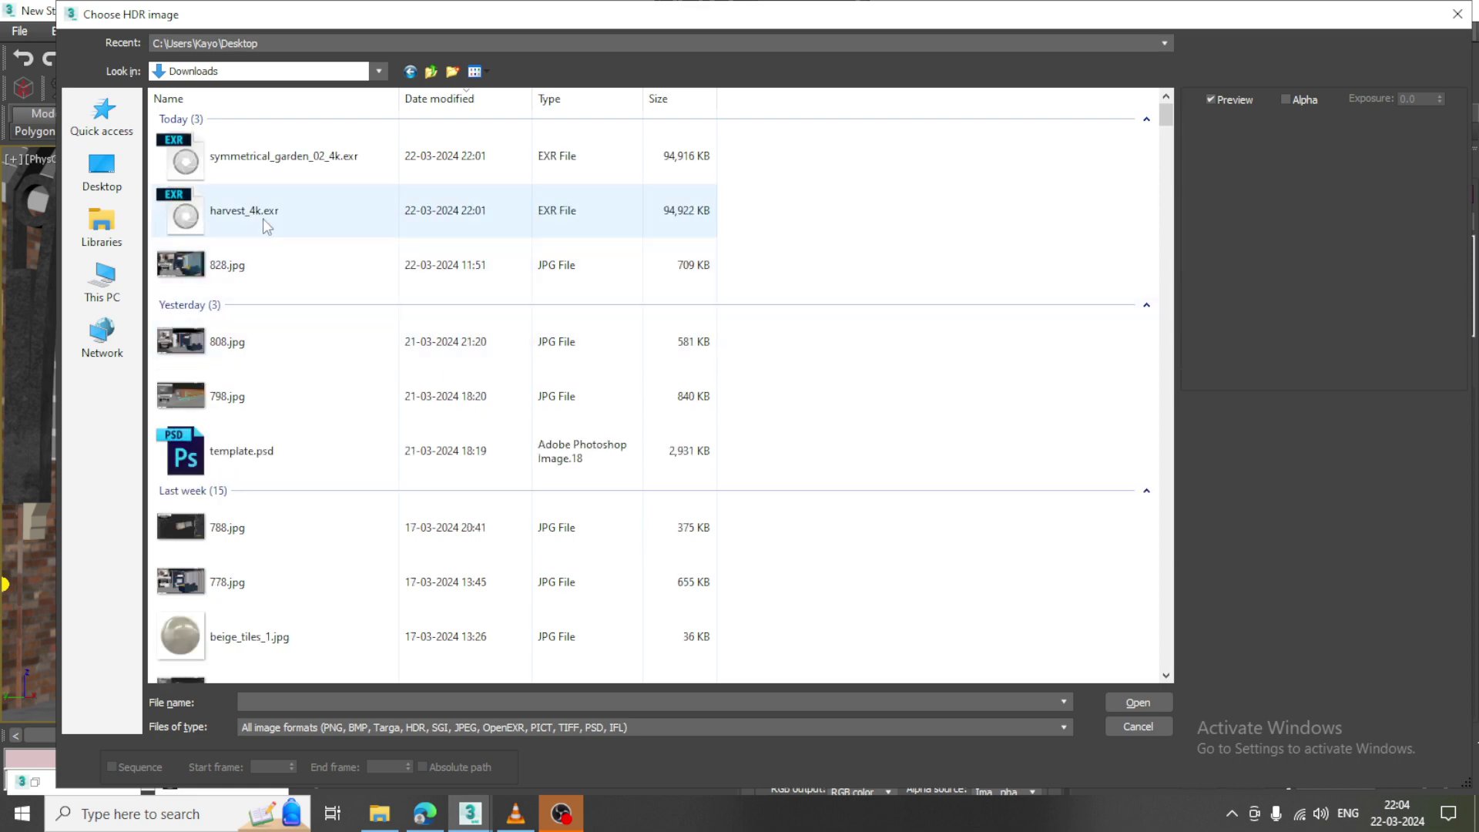
left_click(271, 219)
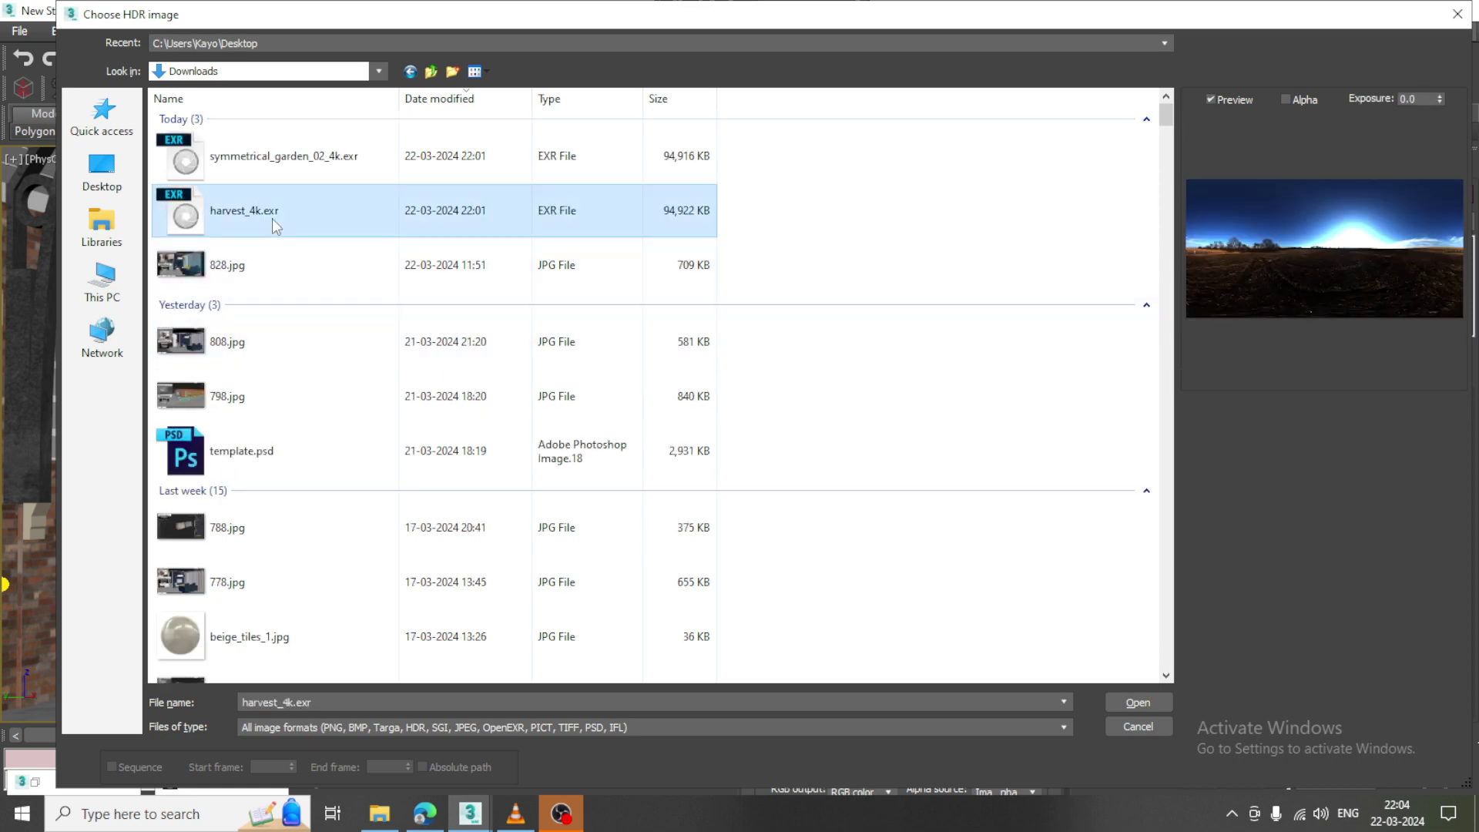
double_click(228, 202)
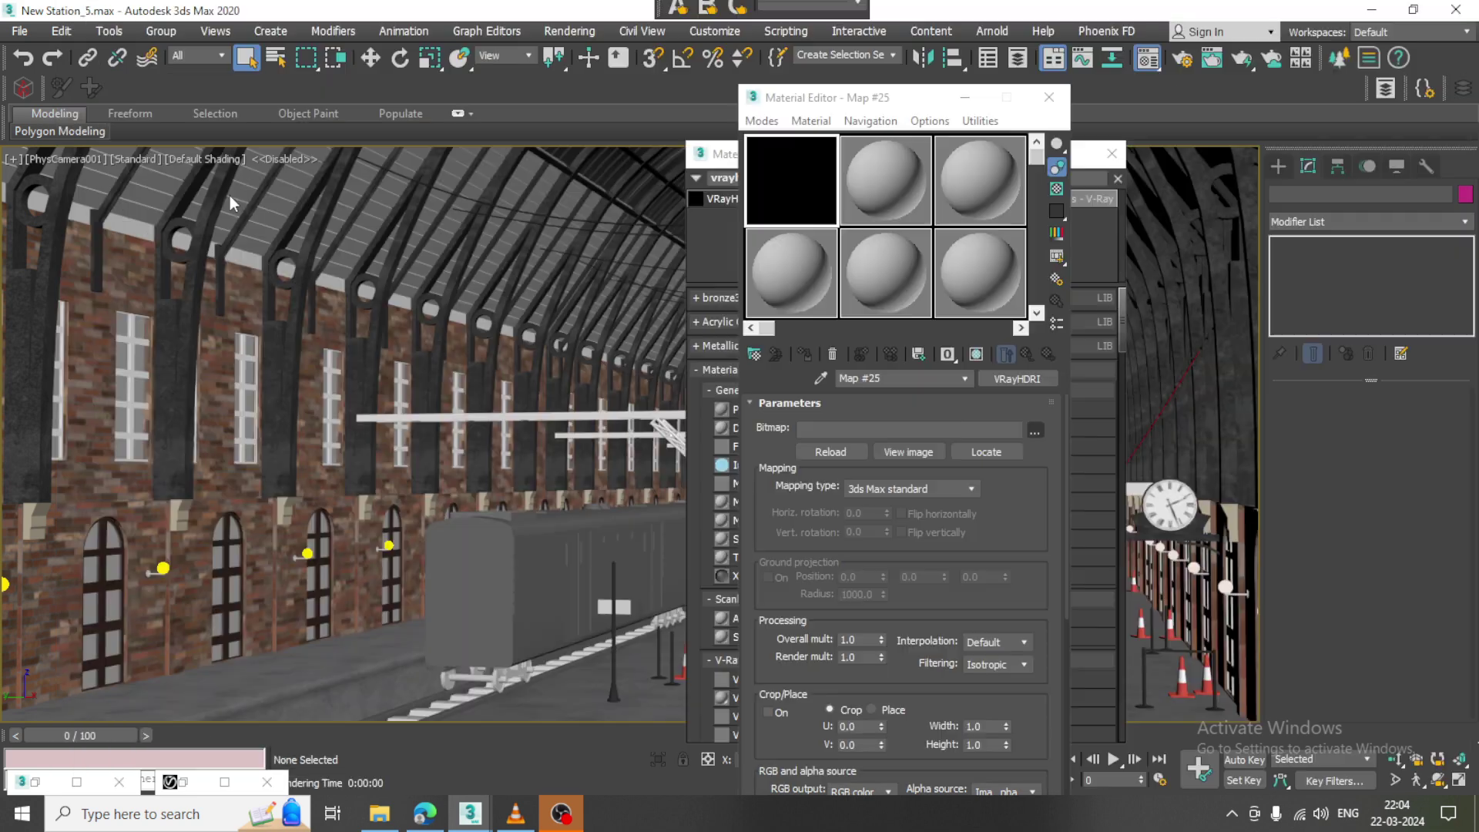
Set the HDRI map's mapping type to Spherical and move the Material Editor aside.
left_click(926, 489)
left_click(887, 530)
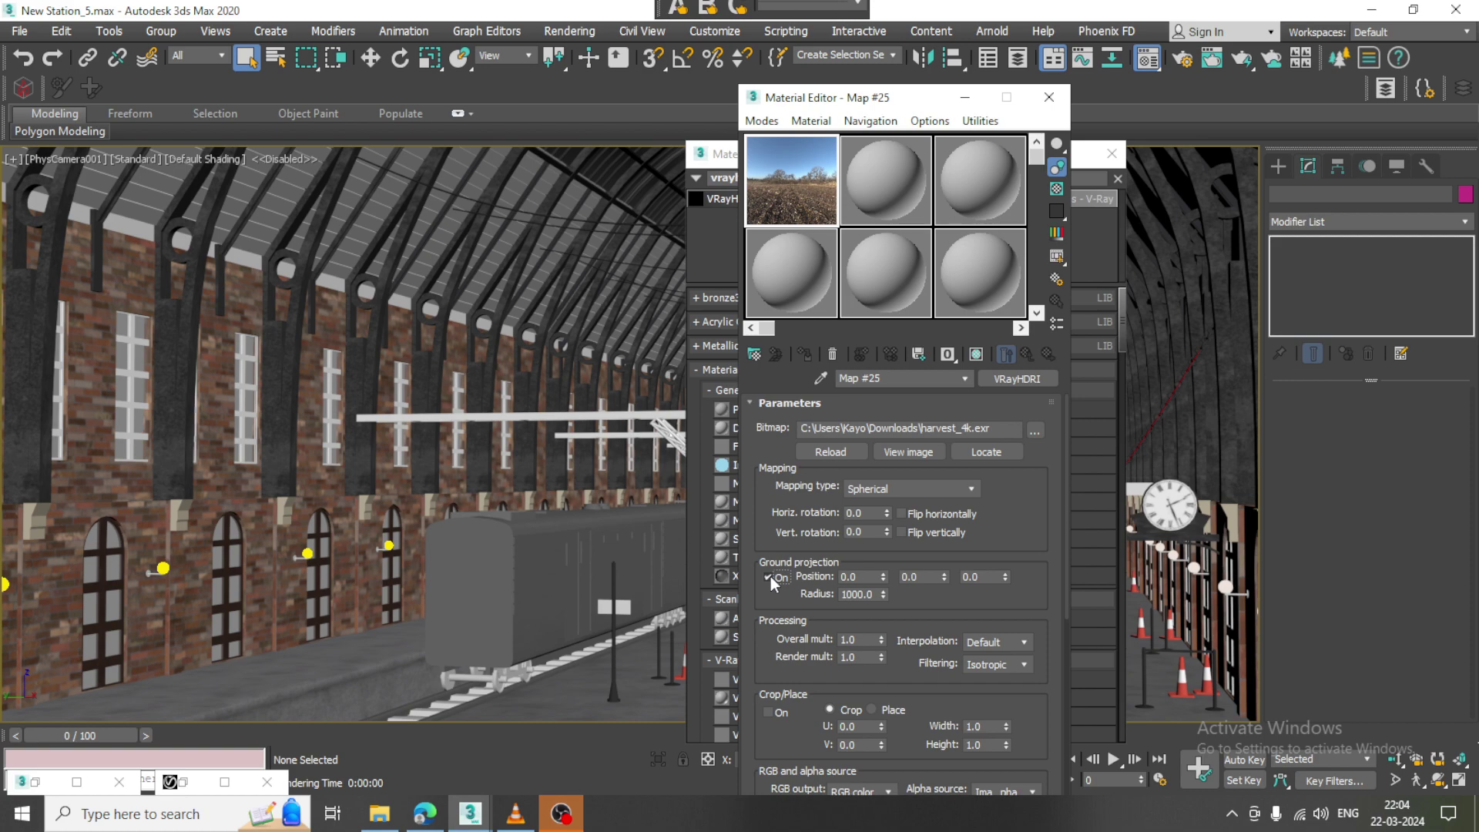
left_click_drag(901, 106, 323, 173)
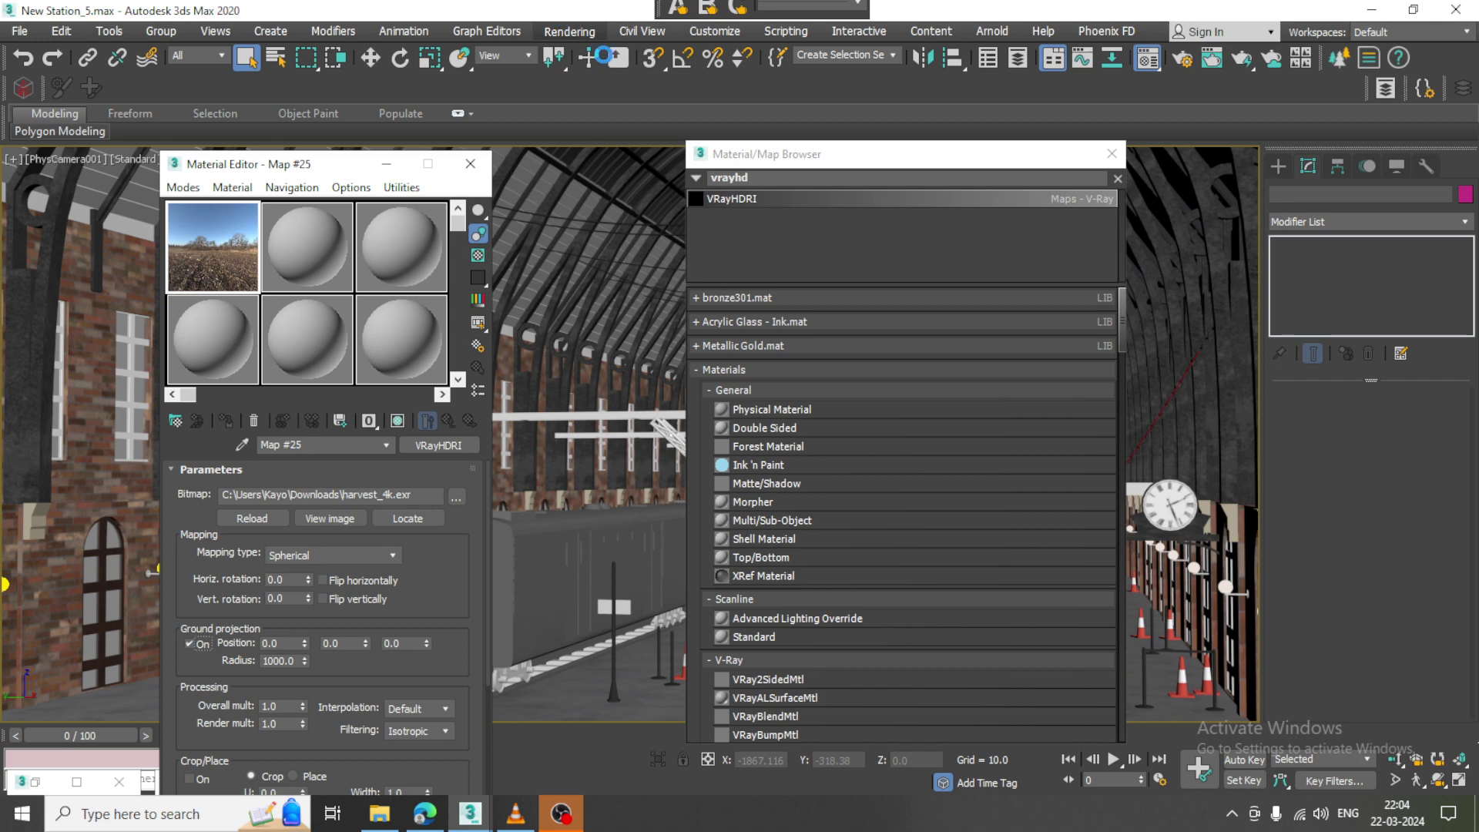
Replace the default environment map with an instance of the HDRI map.
left_click(570, 31)
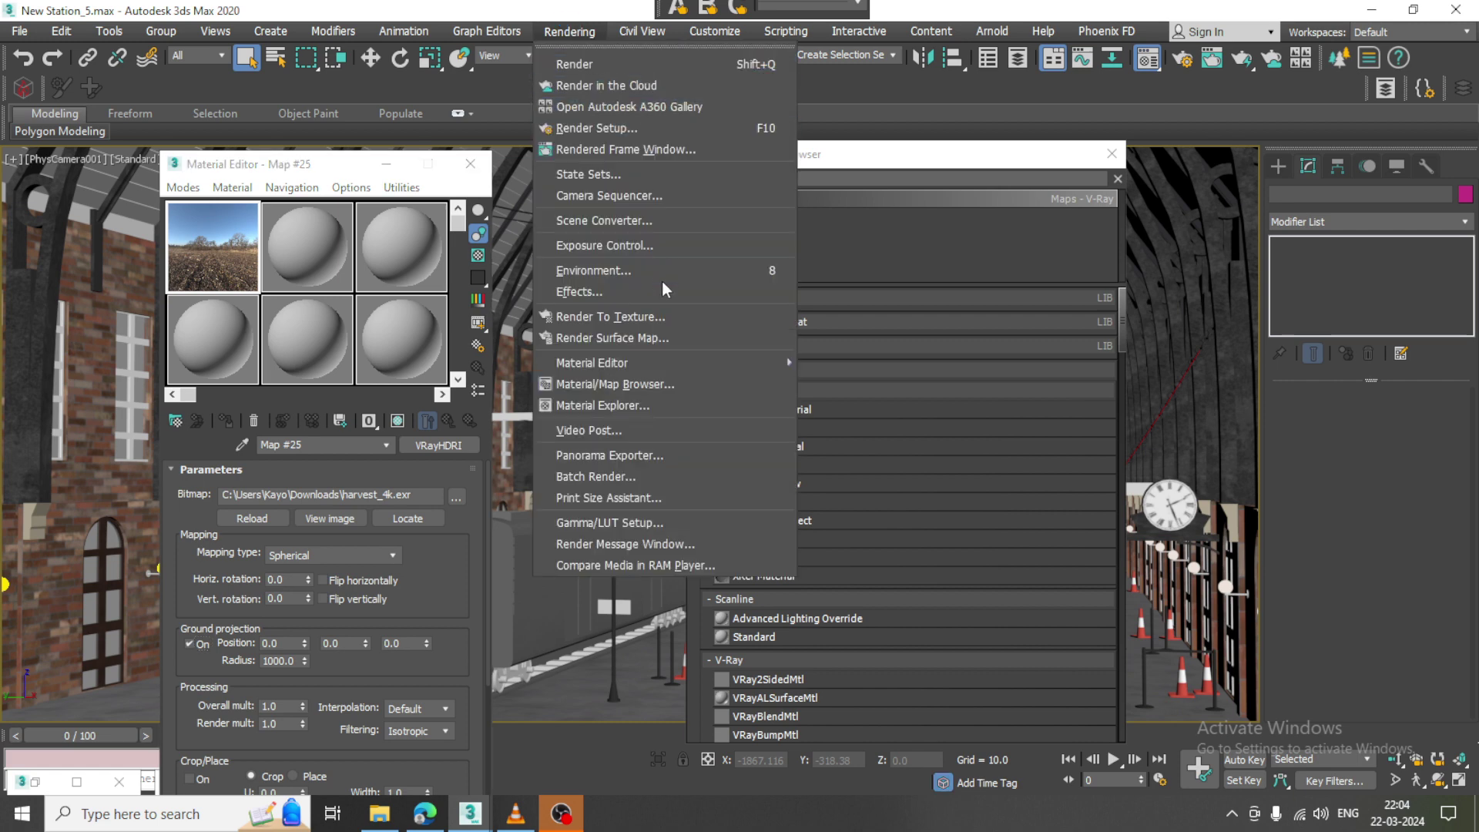
left_click(625, 270)
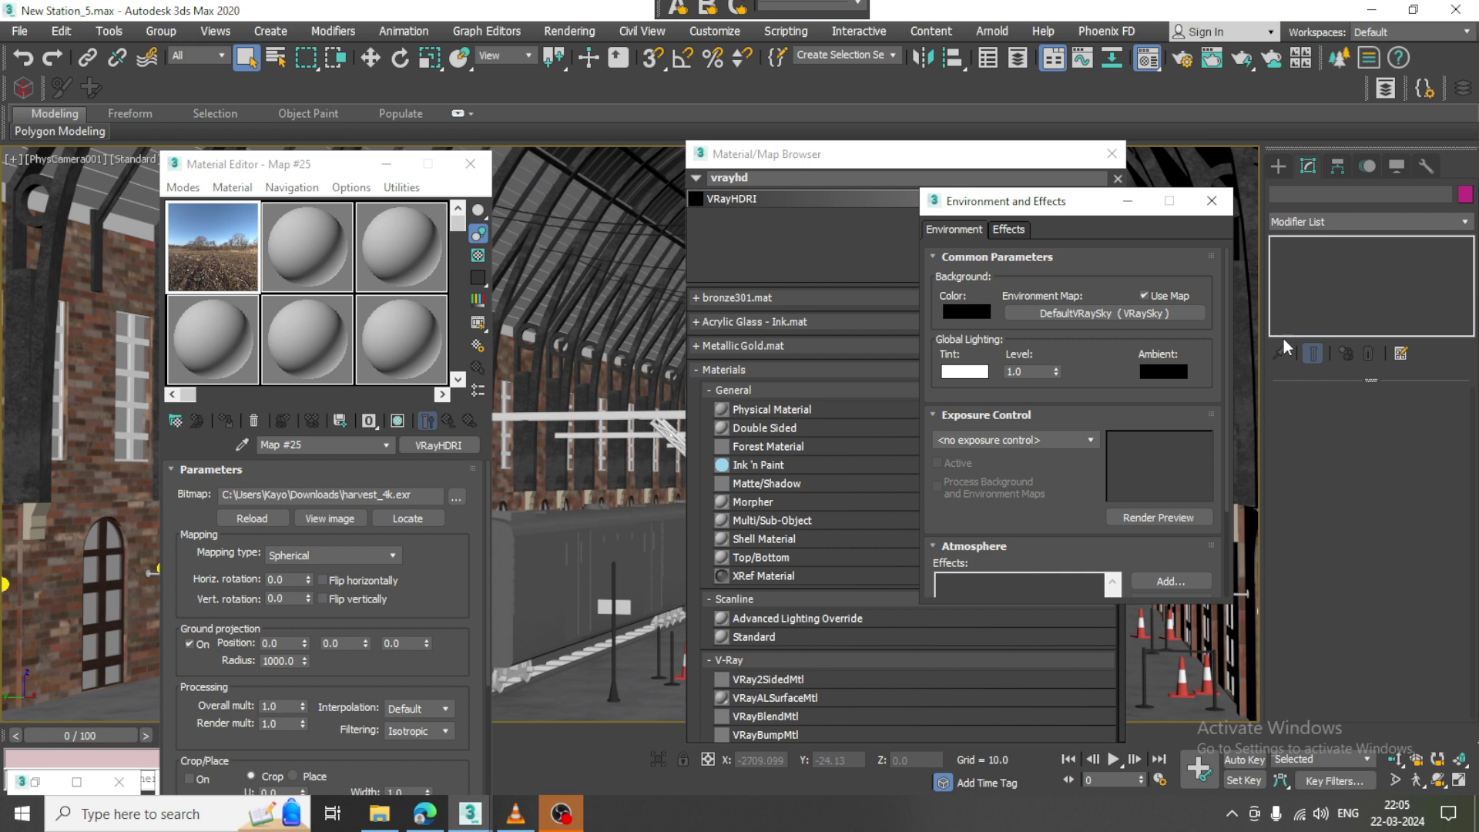
right_click(1109, 313)
left_click(1145, 364)
left_click_drag(217, 266, 1128, 316)
left_click(1028, 467)
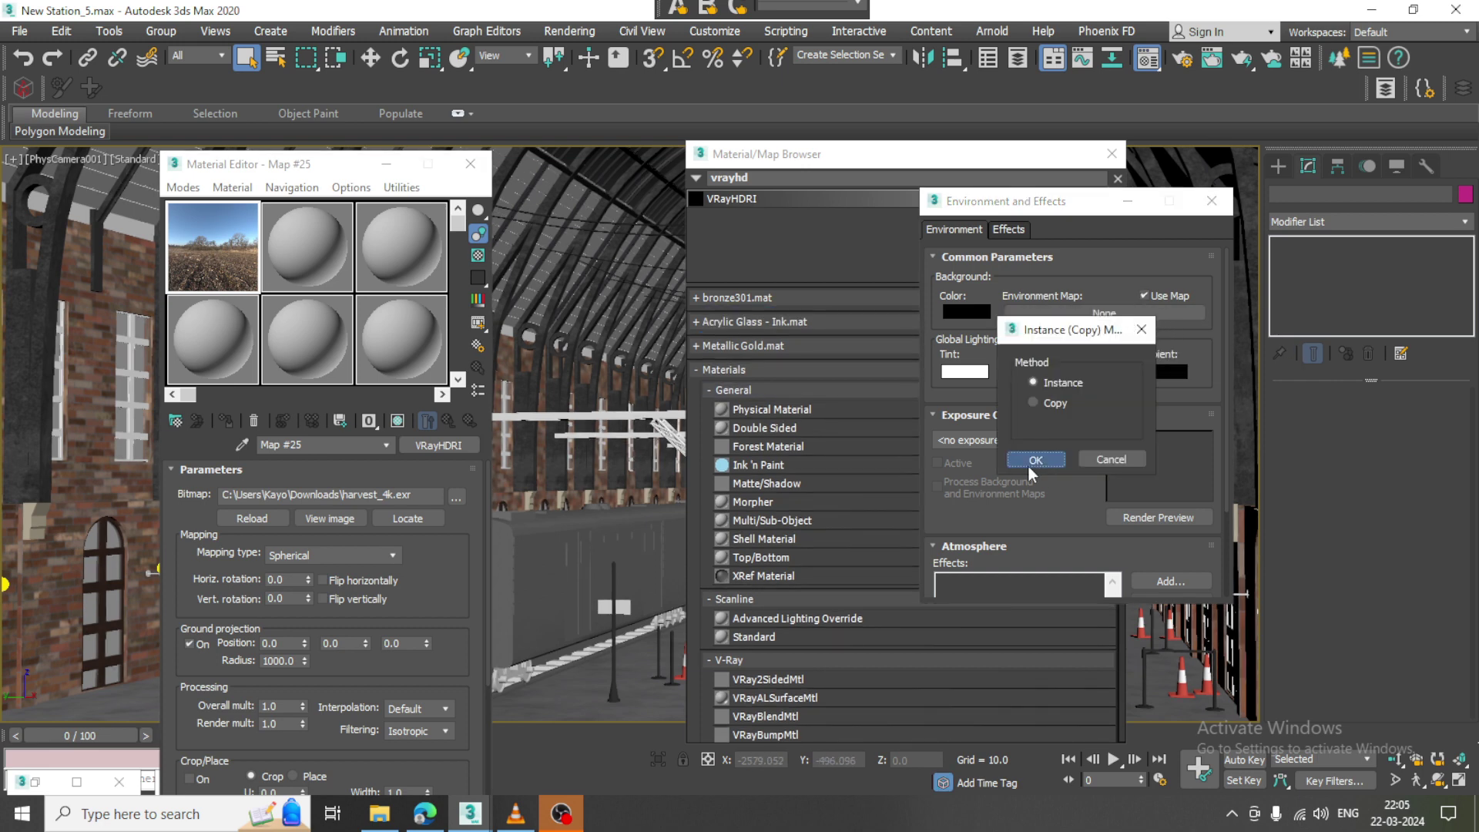
left_click(1035, 460)
left_click(1212, 200)
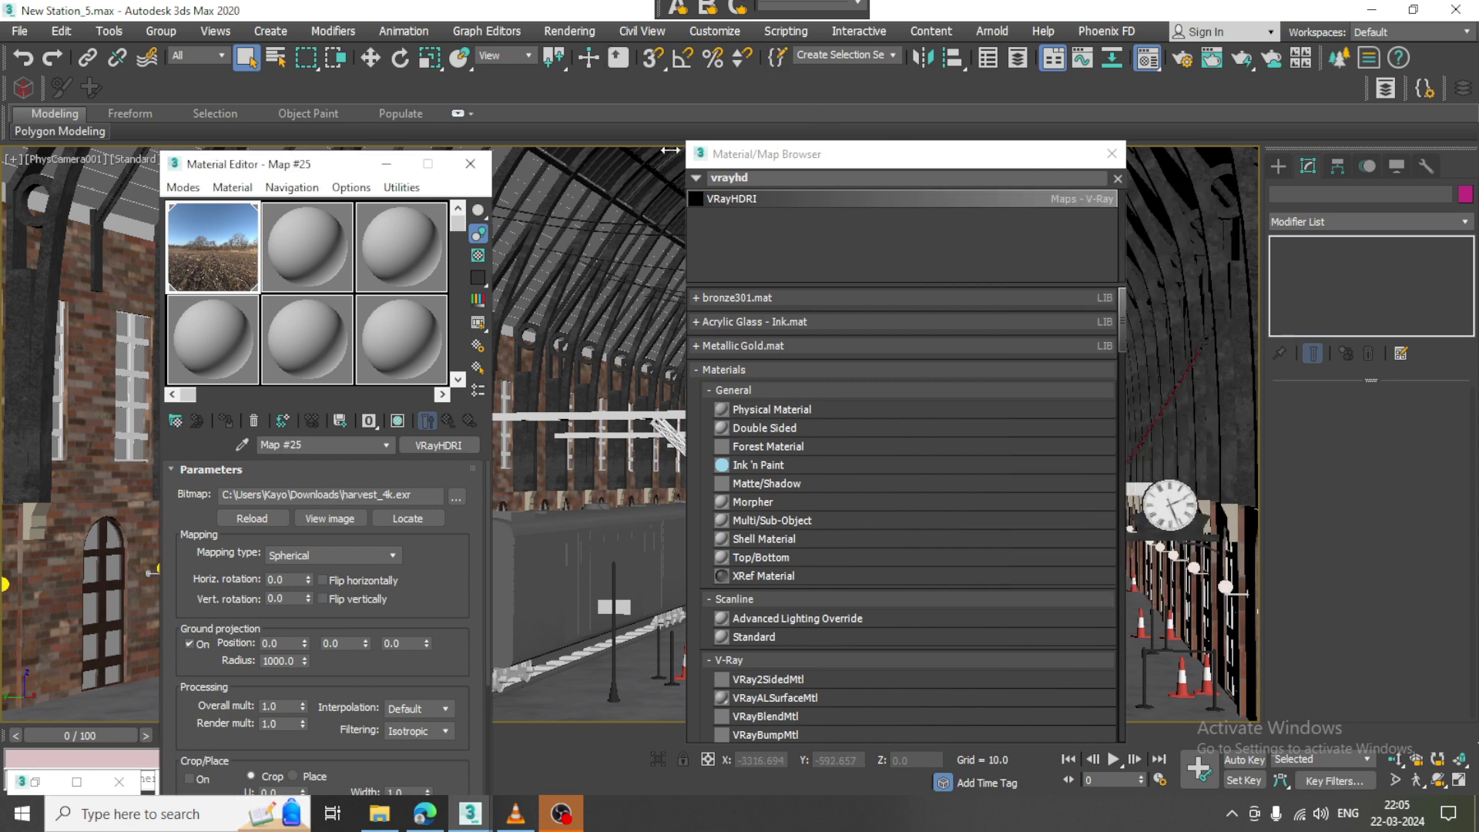
left_click(576, 32)
In V-Ray Render Setup, switch the image sampler to Bucket and expand the image filter settings.
left_click(630, 126)
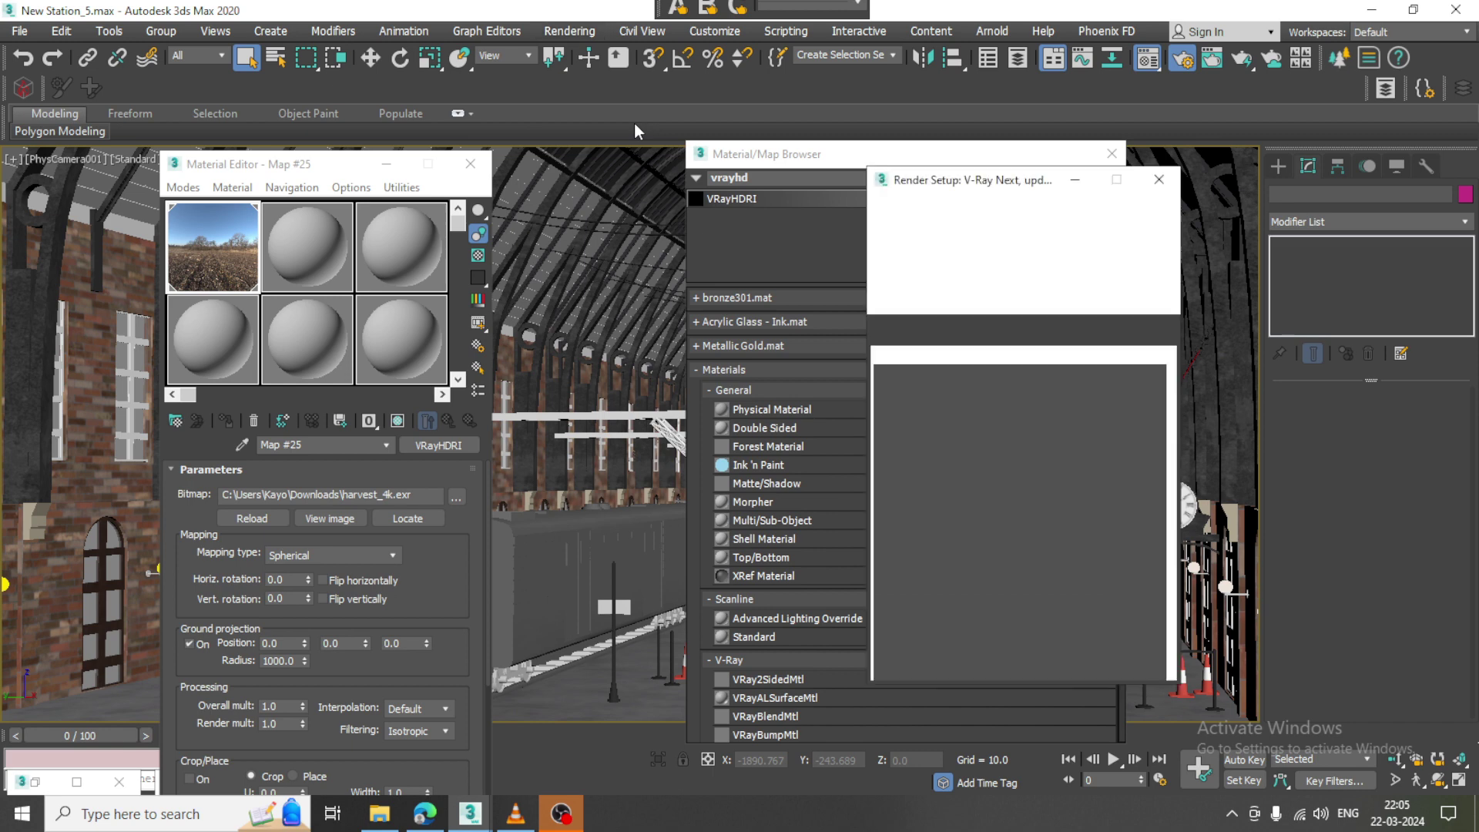
left_click(936, 329)
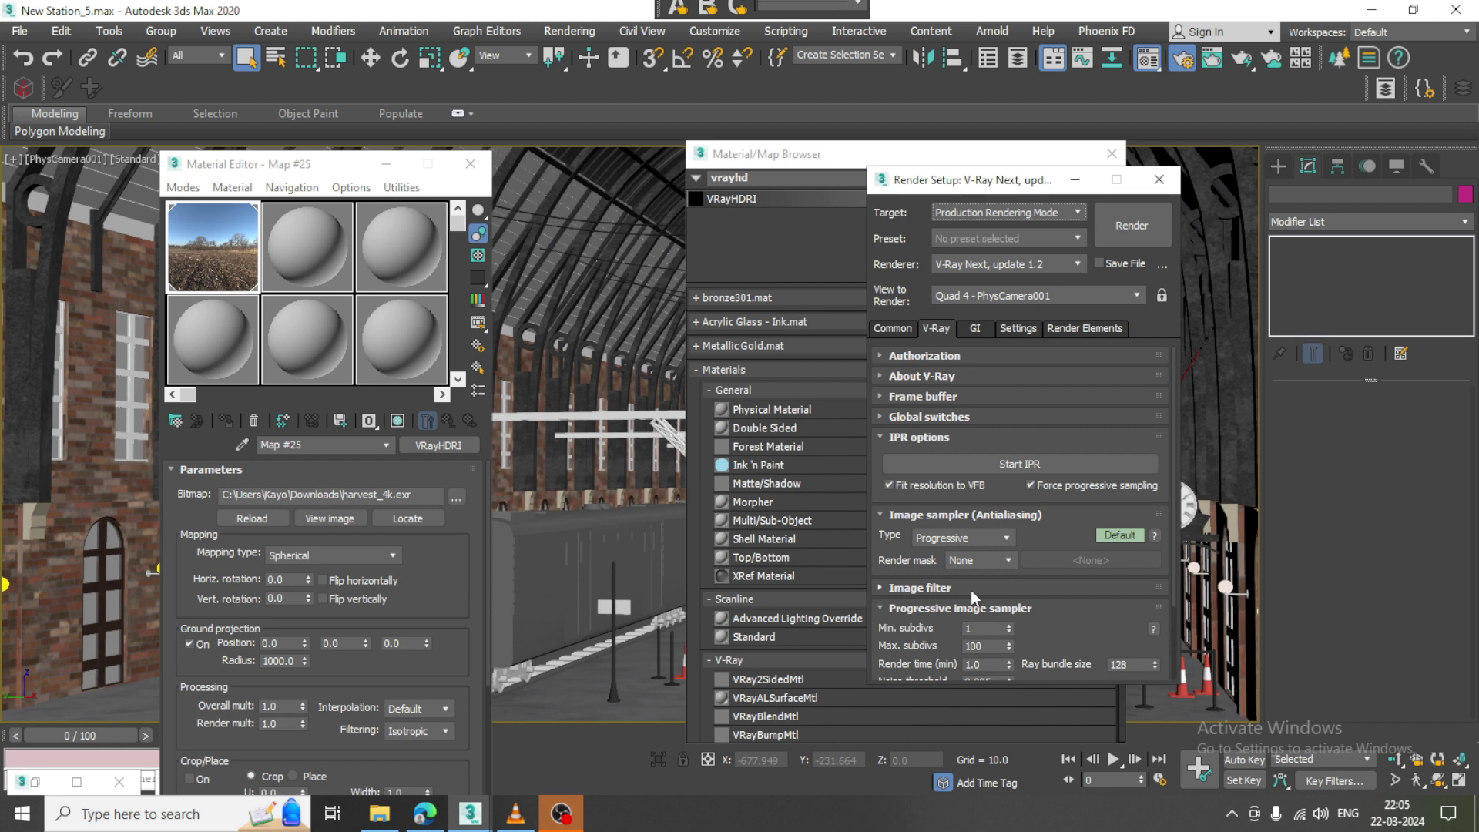
left_click(963, 536)
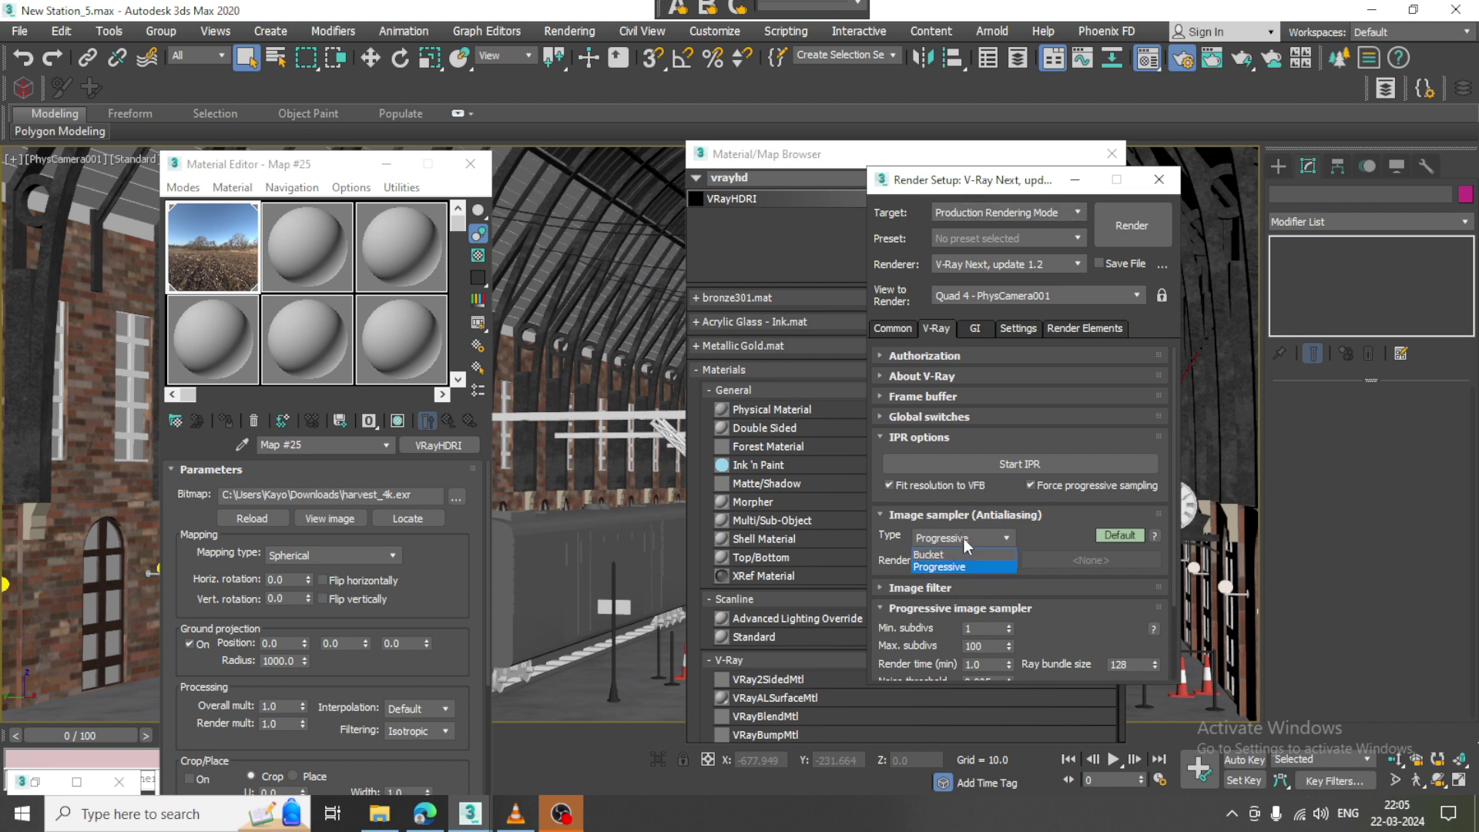
left_click(961, 555)
left_click(960, 588)
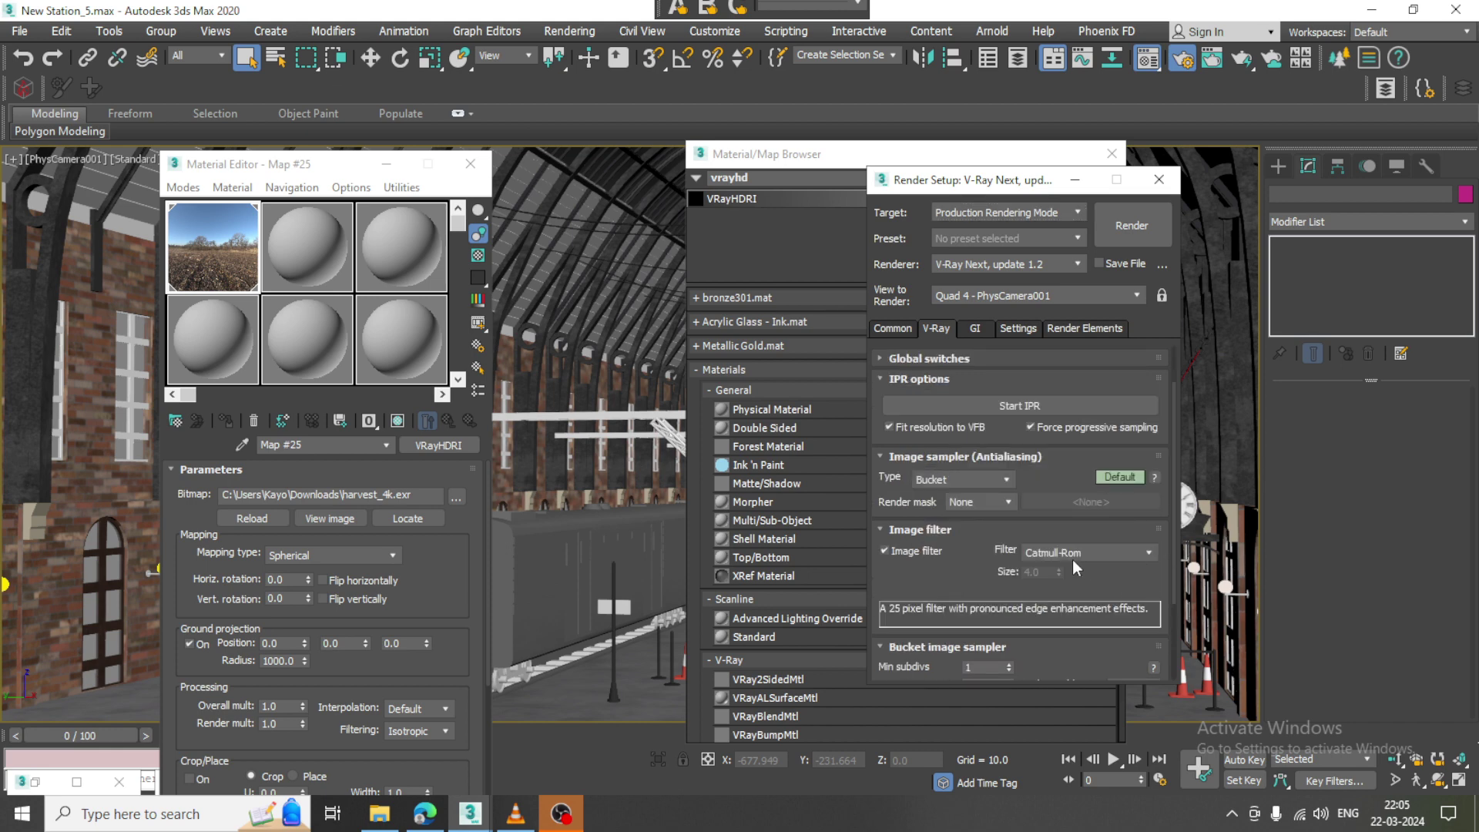
left_click_drag(959, 590, 949, 242)
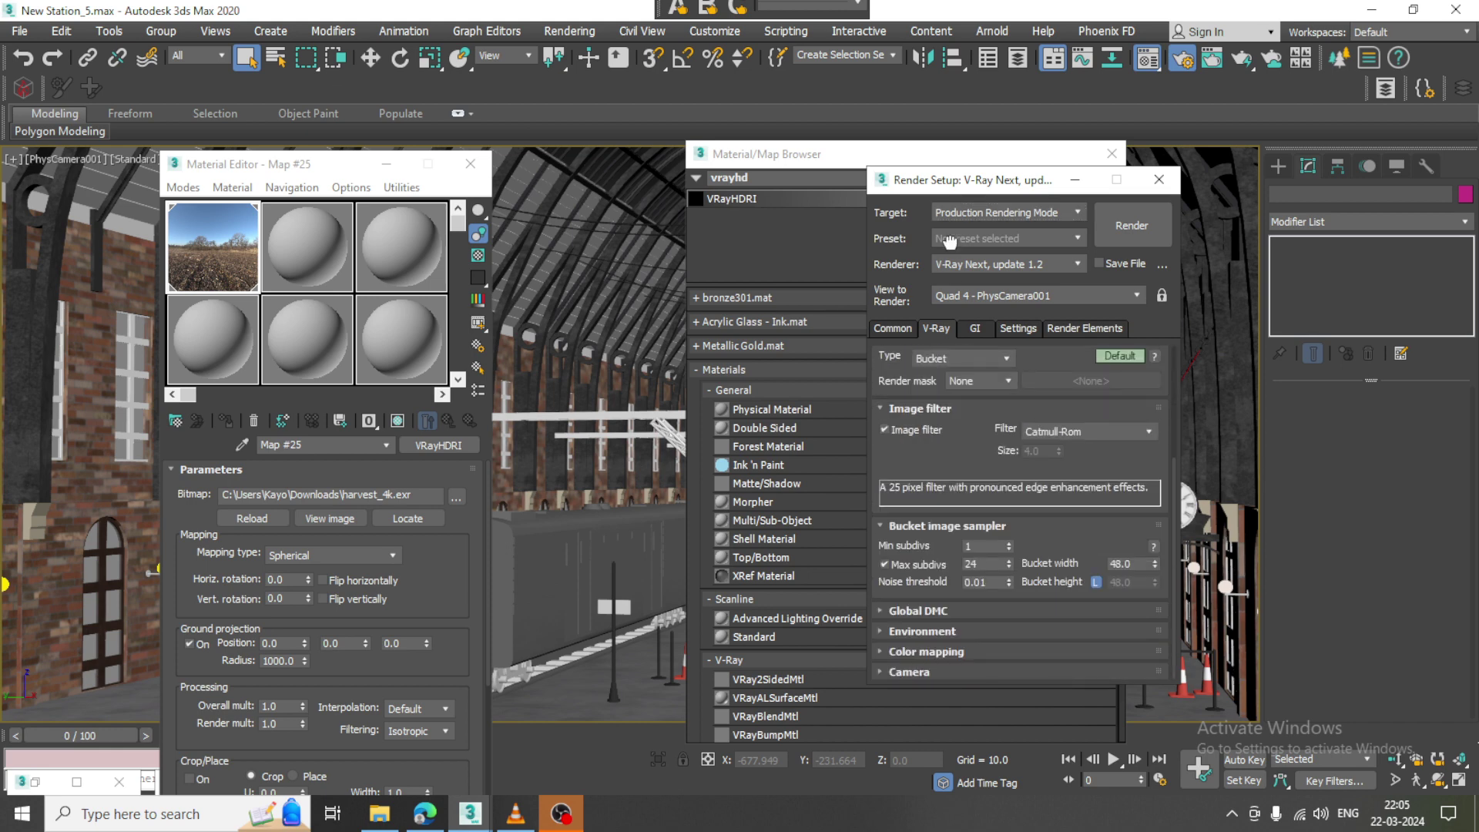
Enable Use local subdivs in the advanced Global DMC settings and expand the Environment rollout.
left_click(916, 611)
scroll(1026, 550, "down", 2)
left_click(1108, 565)
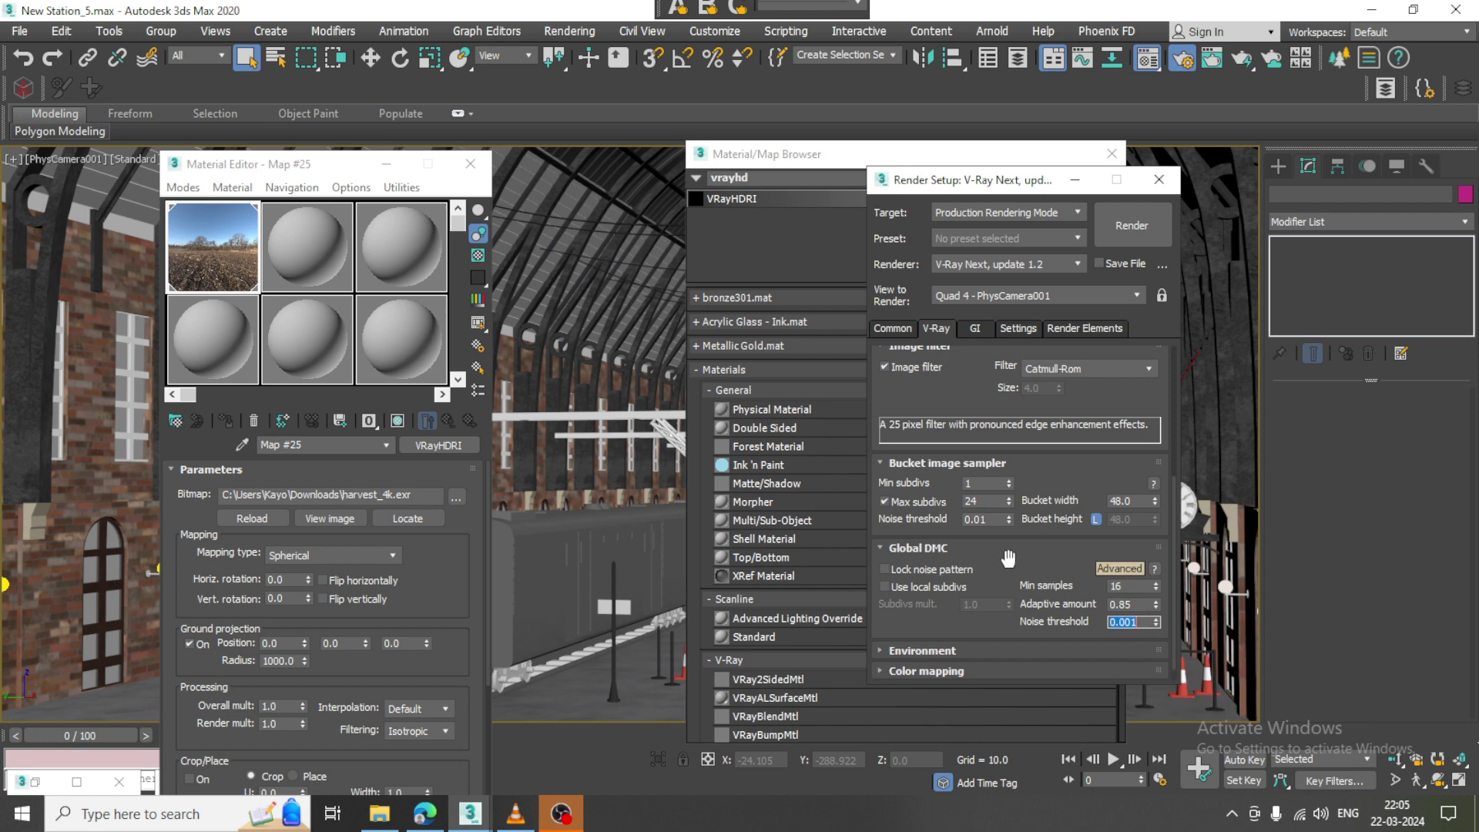
scroll(1006, 558, "down", 1)
left_click(886, 567)
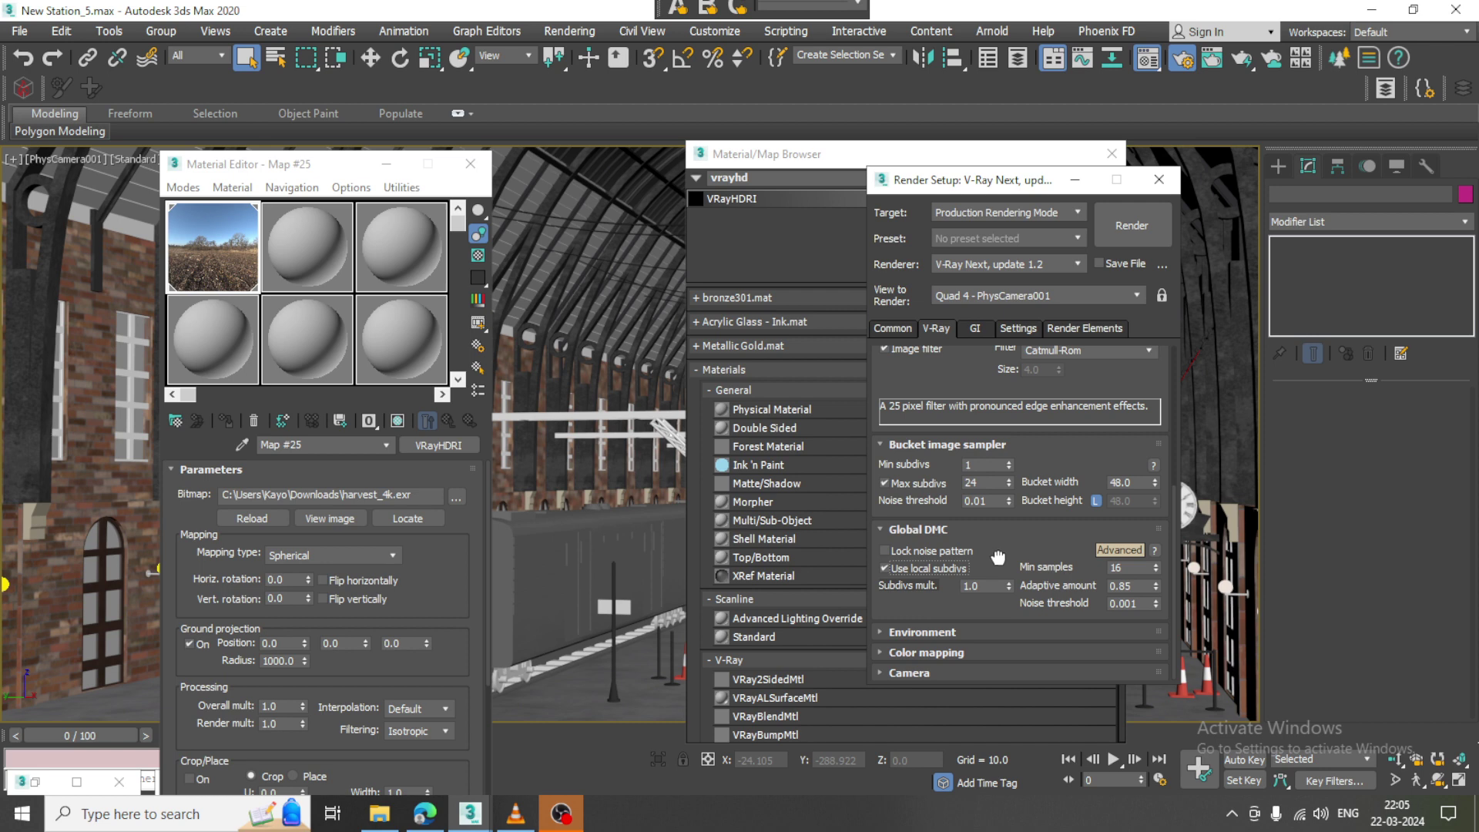
left_click(923, 632)
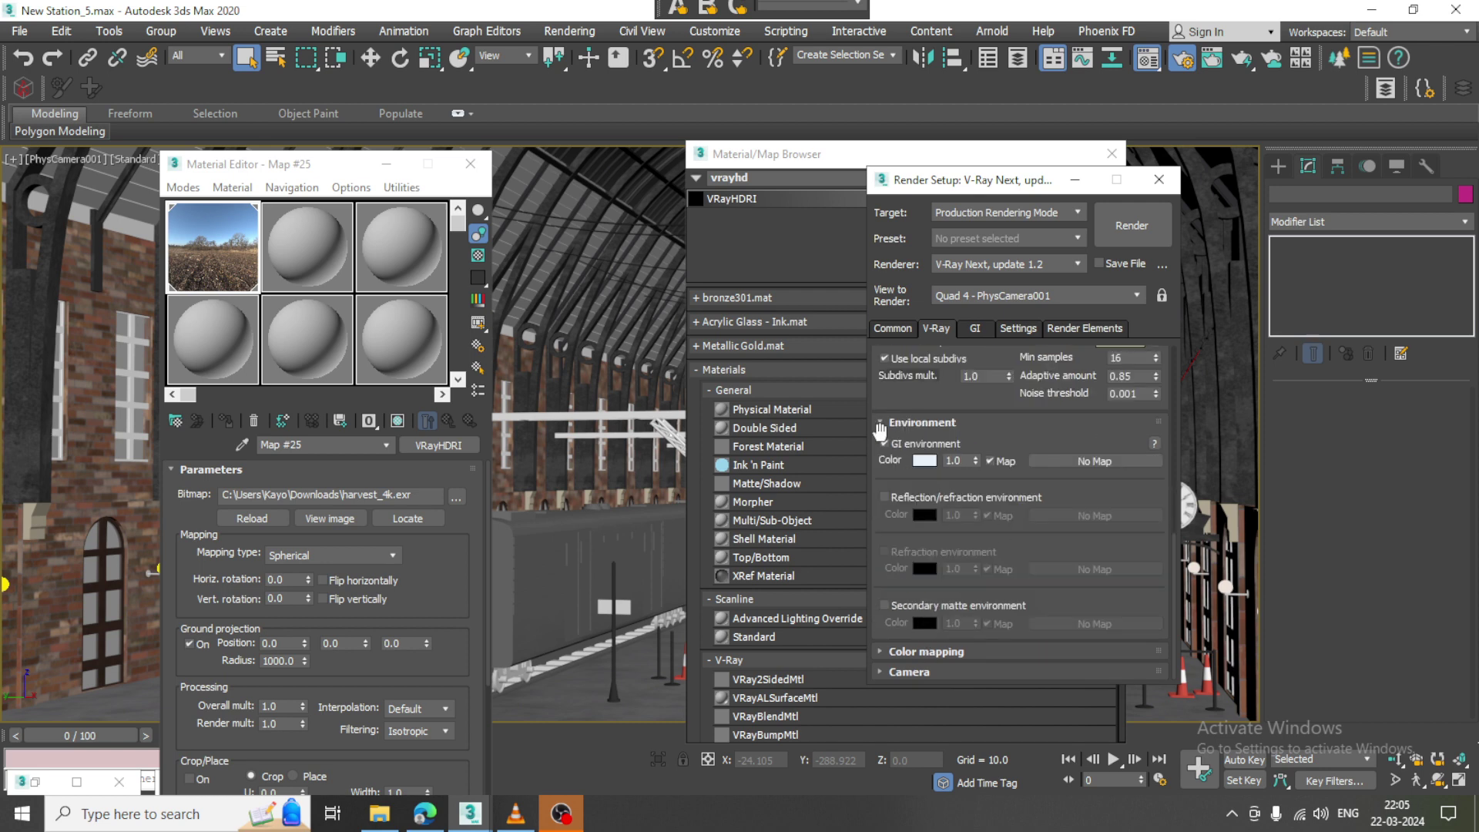
Preview the HDRI map, then assign it as an instanced GI environment map.
double_click(205, 266)
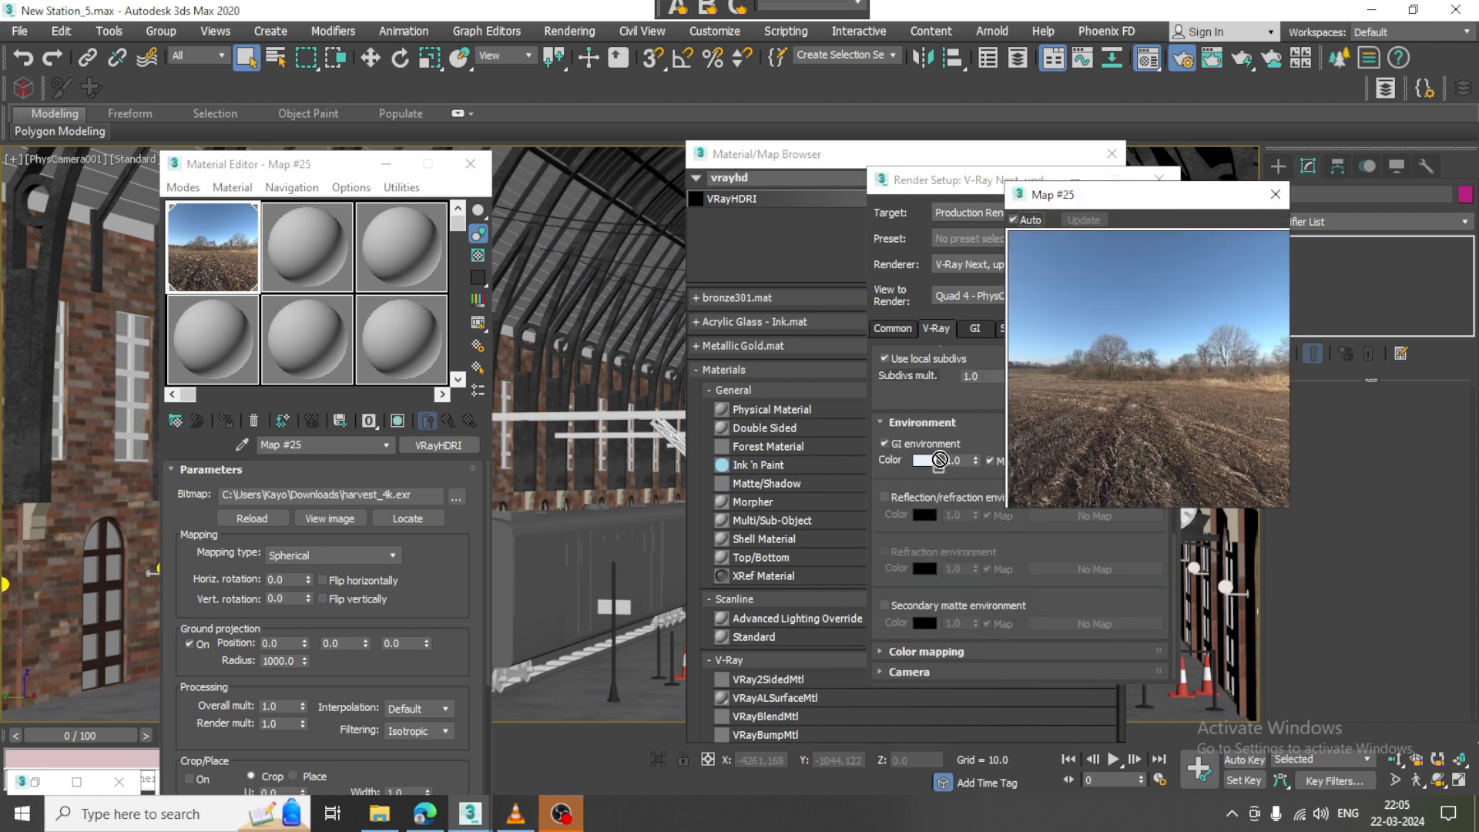
left_click(1275, 195)
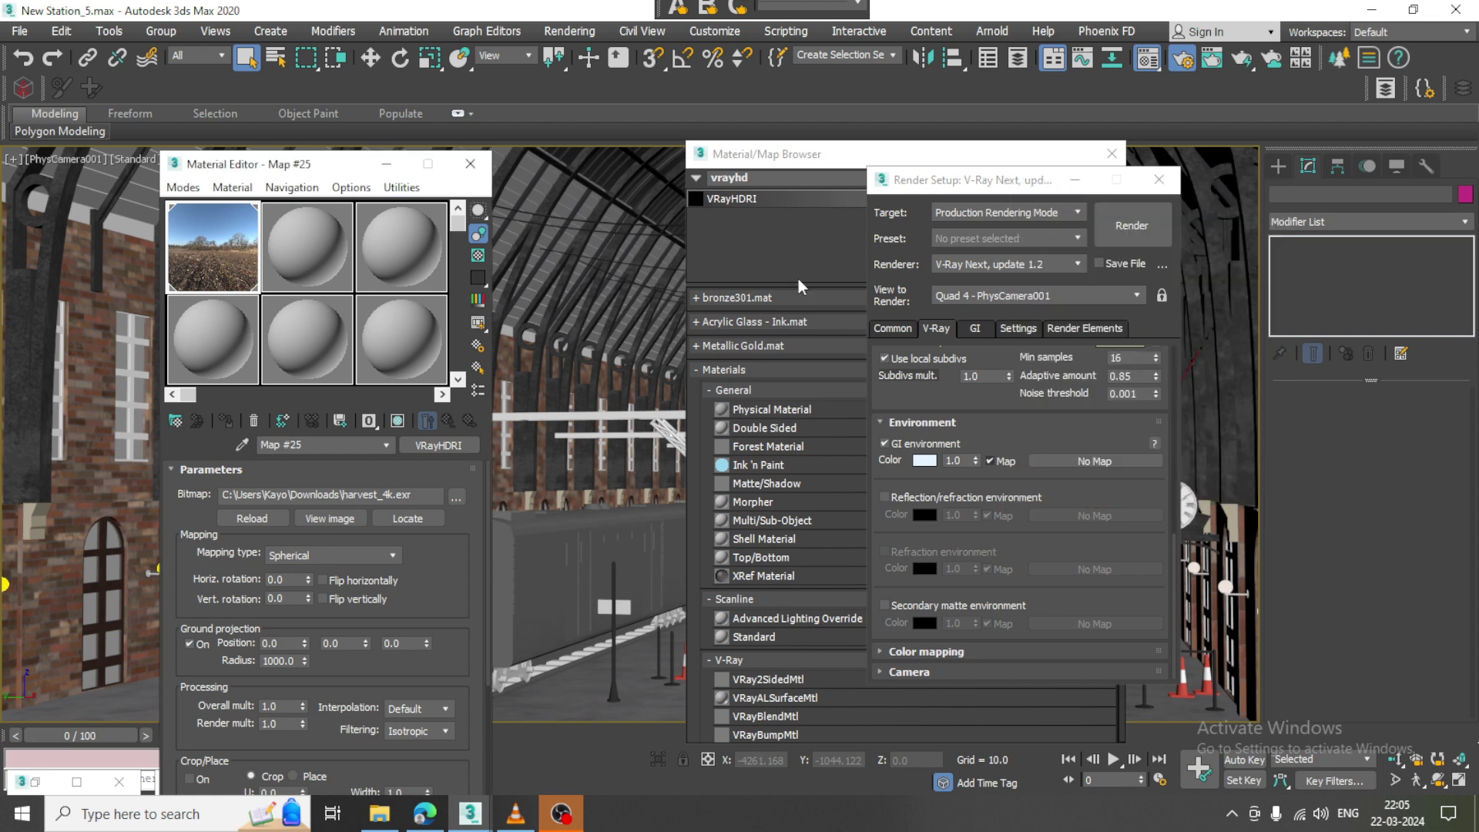
left_click_drag(211, 251, 1098, 466)
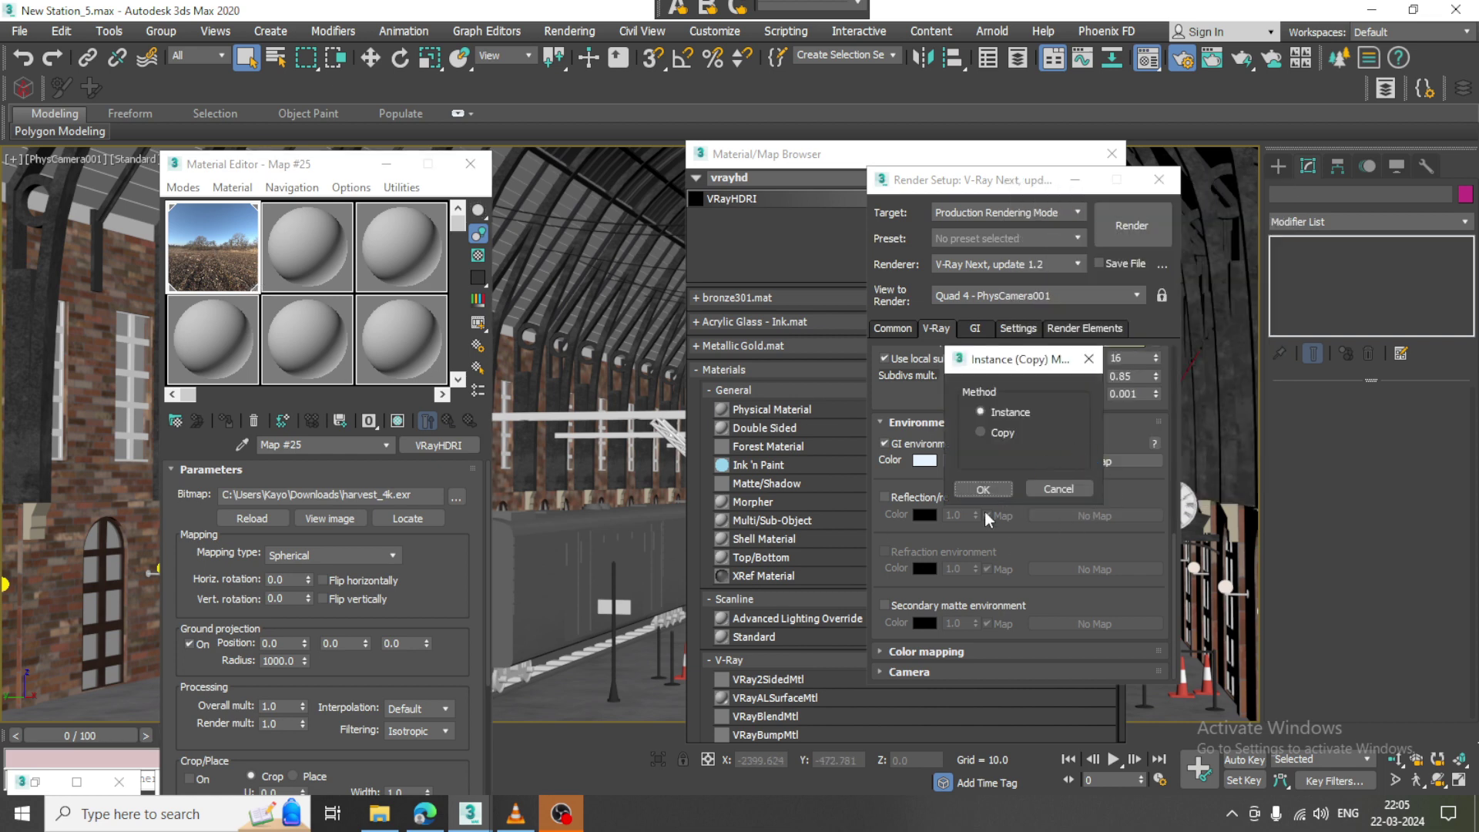
left_click(978, 491)
Set V-Ray color mapping type to Exponential and minimize the Material Editor.
left_click(918, 652)
left_click(960, 612)
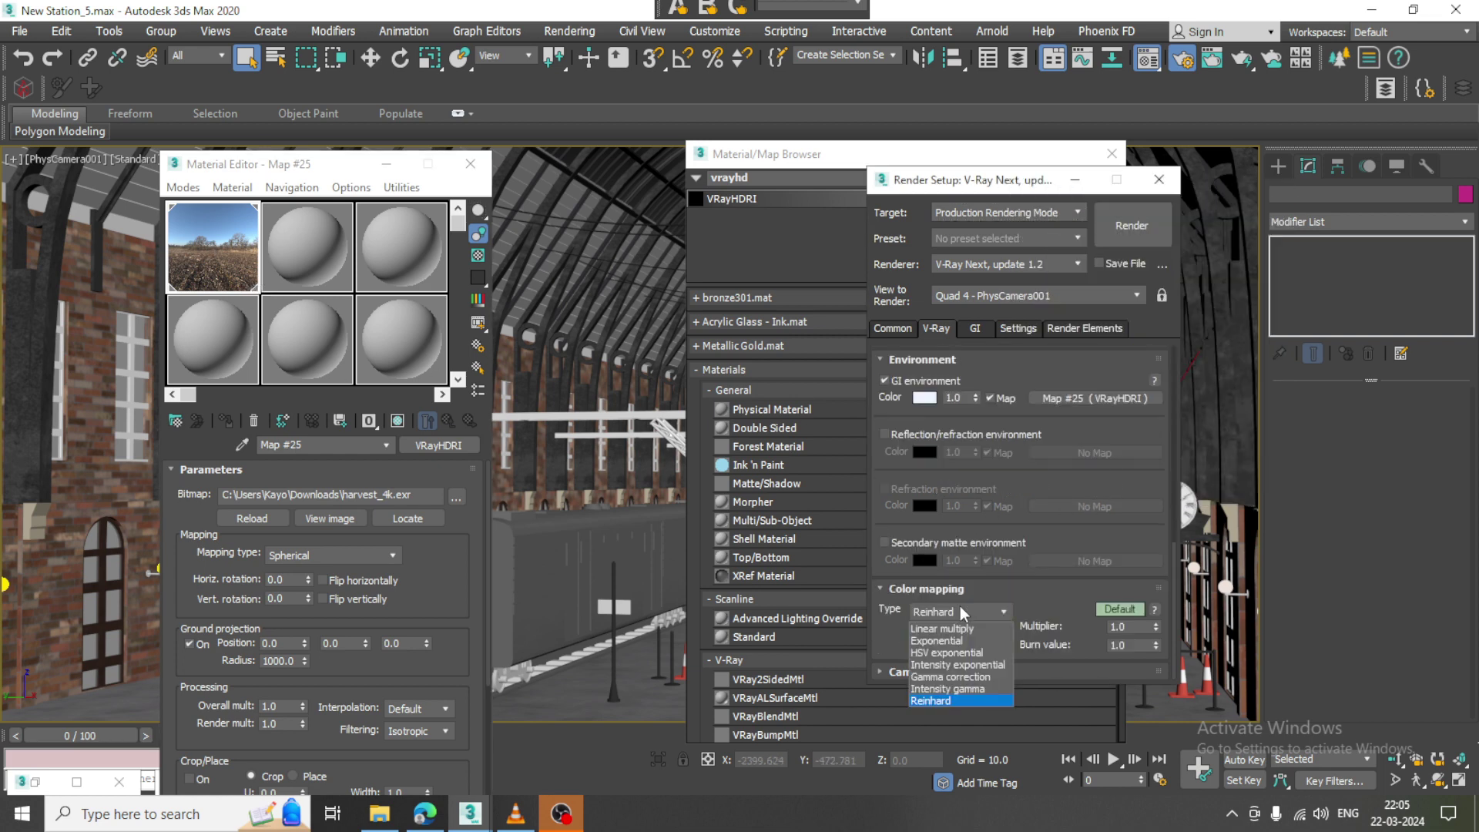
left_click(947, 639)
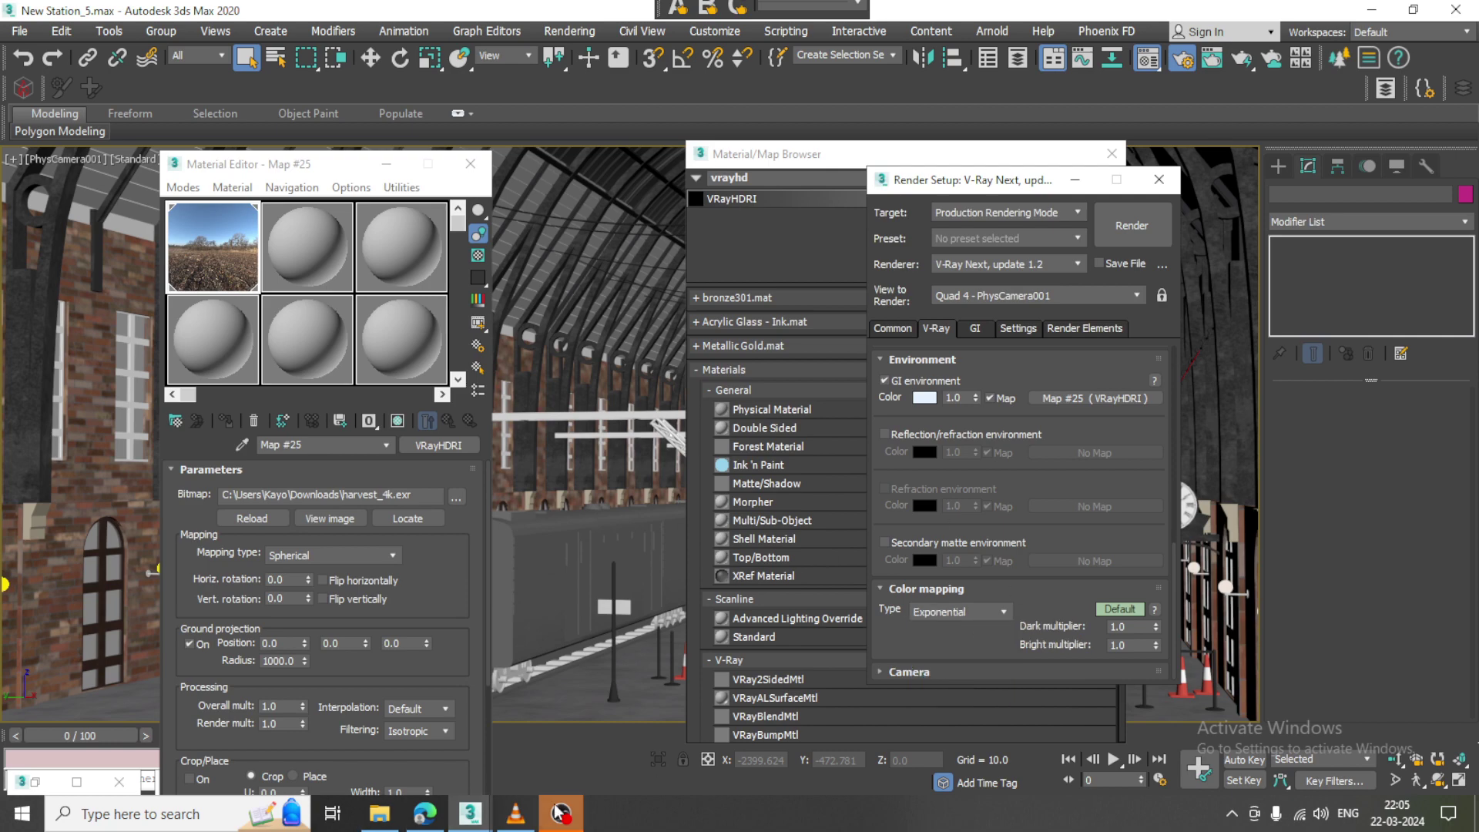
left_click(386, 164)
Render the camera view with HDRI lighting in the V-Ray frame buffer, then cancel with Esc.
left_click(196, 780)
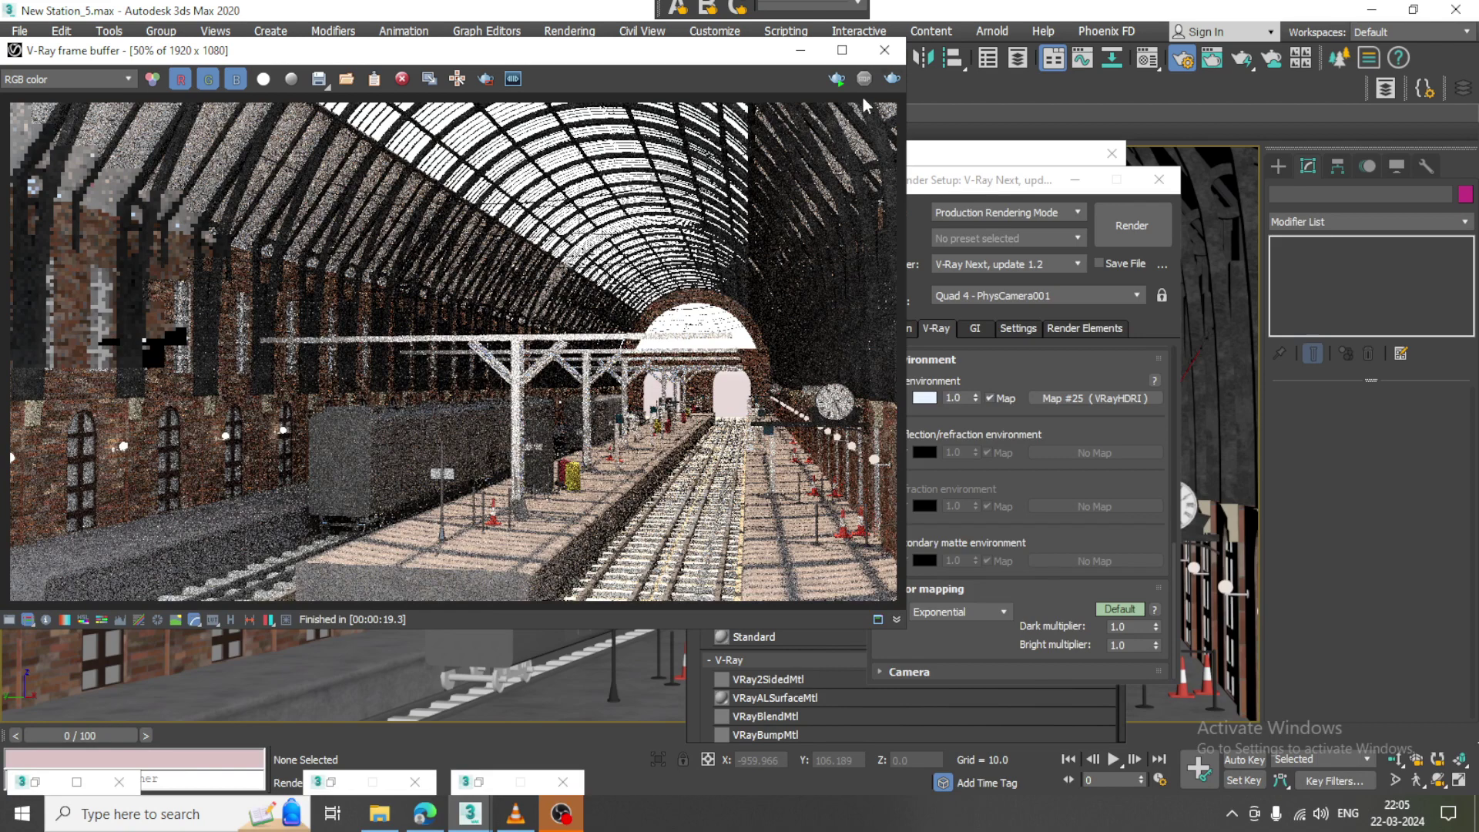
left_click(892, 79)
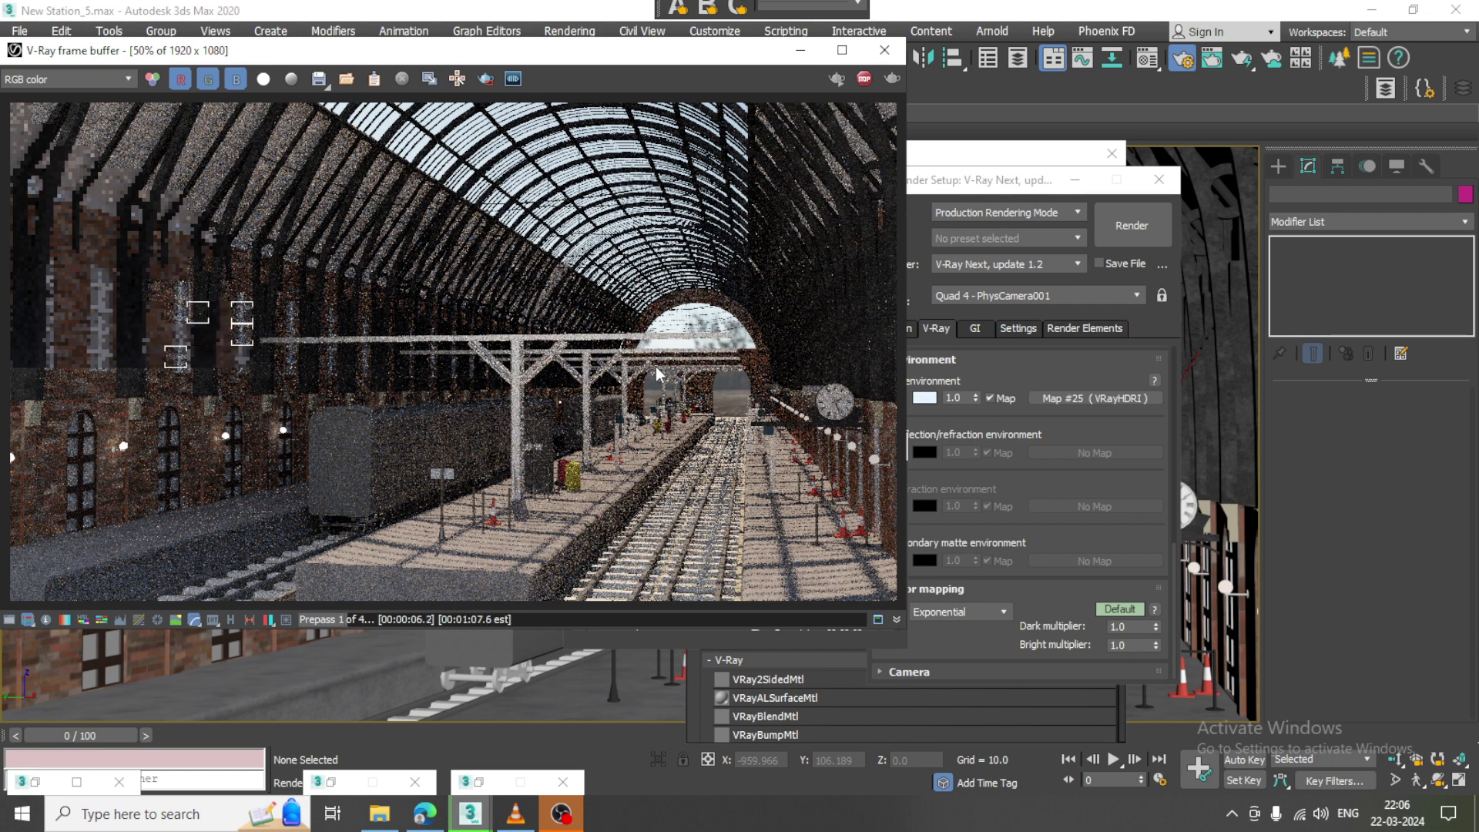
key("Escape")
Put away the frame buffer, Render Setup and Material/Map Browser, and switch to Perspective view.
left_click(801, 51)
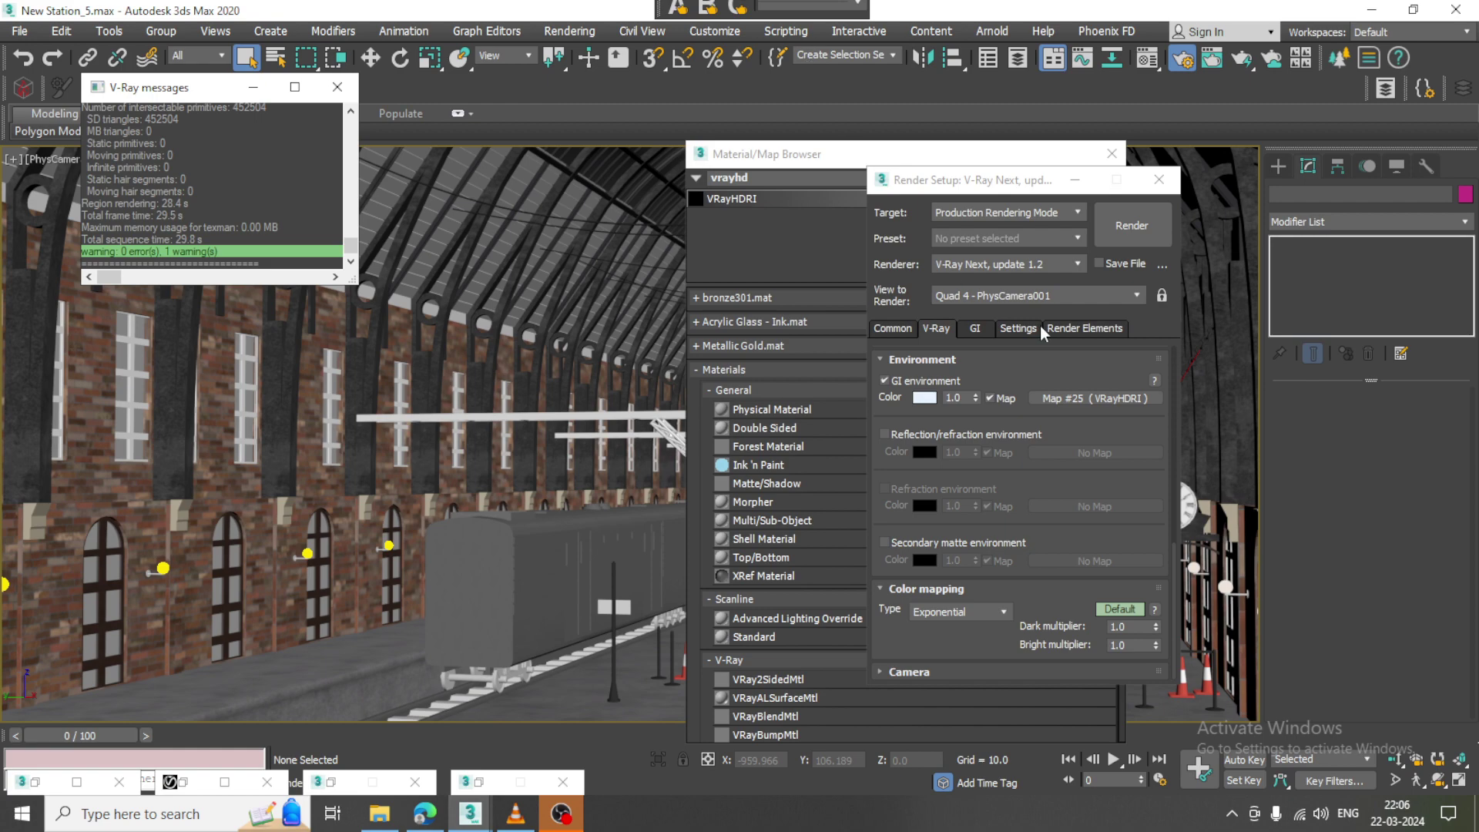
left_click(1075, 179)
left_click(1112, 154)
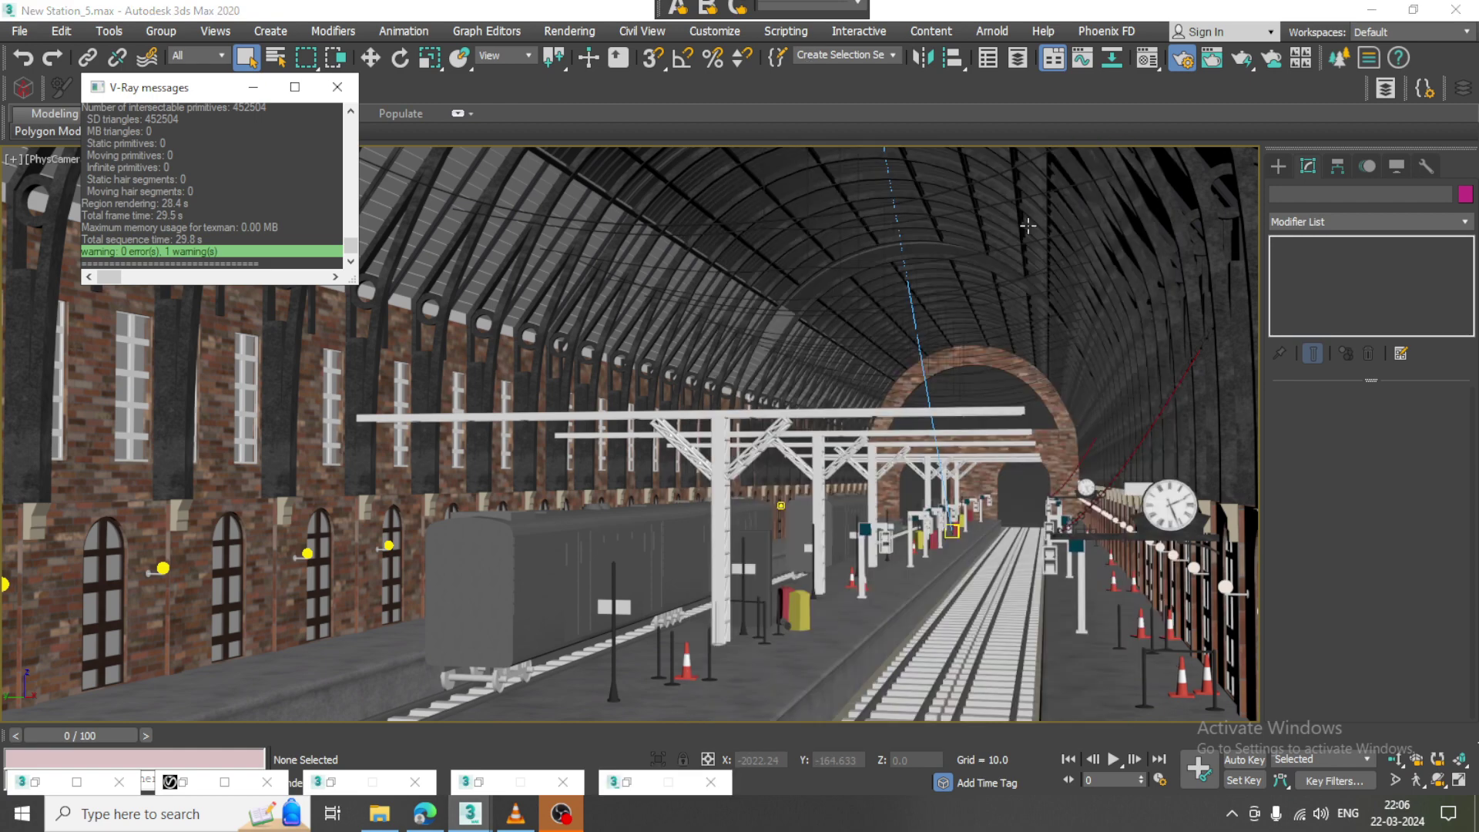
left_click(830, 288)
key("p")
Select the plane light VRayLight008 at the station's end and Shift-drag a copy along X.
scroll(802, 445, "down", 5)
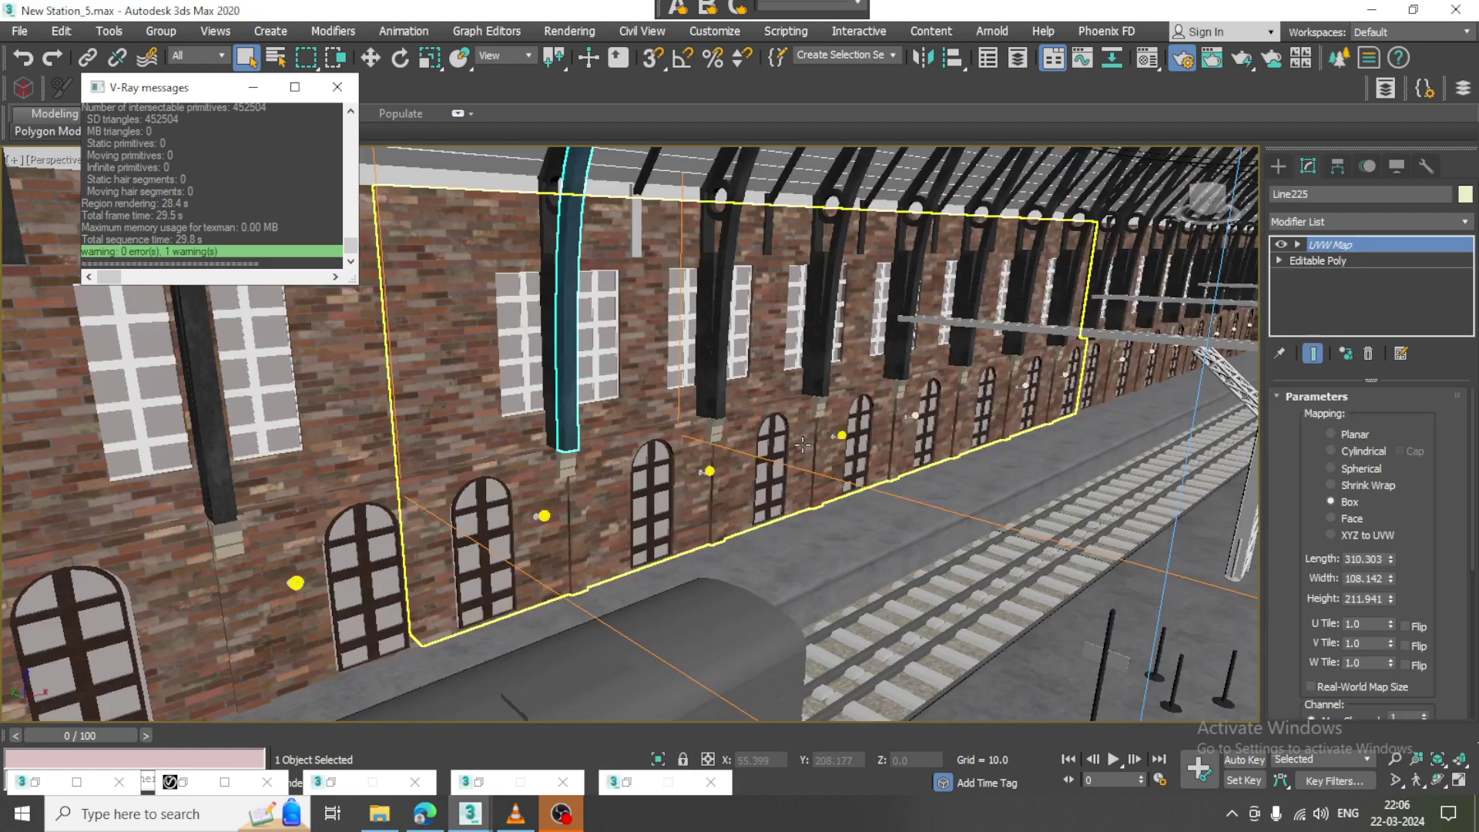
scroll(742, 443, "down", 1)
middle_click_drag(743, 443, 843, 522, "alt")
scroll(777, 446, "down", 15)
scroll(843, 522, "up", 8)
mouse_move(682, 416)
middle_mouse_down()
mouse_move(624, 386)
mouse_move(697, 414)
middle_mouse_up()
scroll(695, 414, "down", 15)
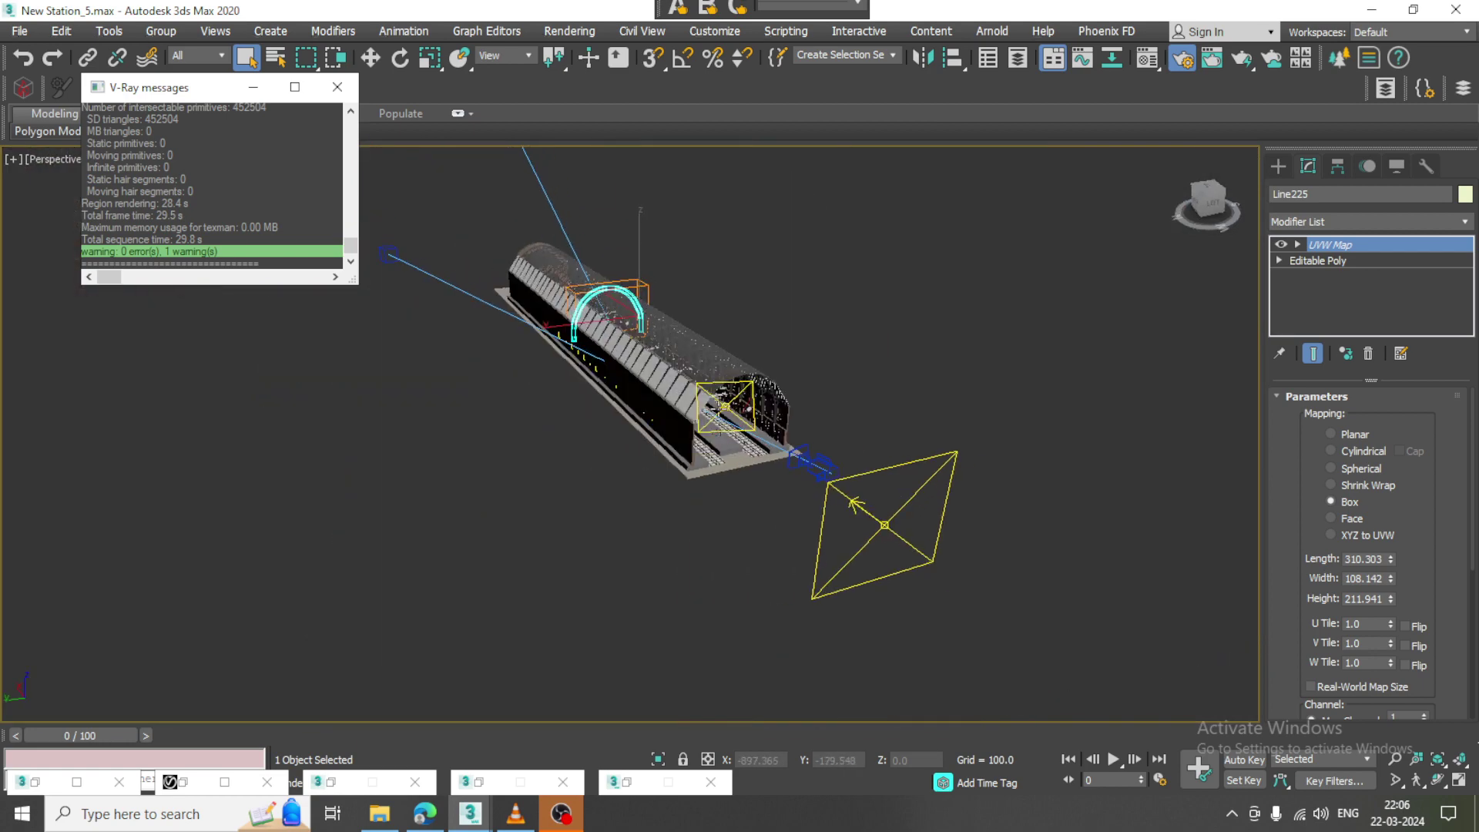
left_click(726, 408)
middle_click_drag(656, 436, 718, 428, "alt")
key("w")
mouse_move(686, 398)
left_mouse_down("shift")
mouse_move(440, 387)
mouse_move(416, 362)
left_mouse_up("shift")
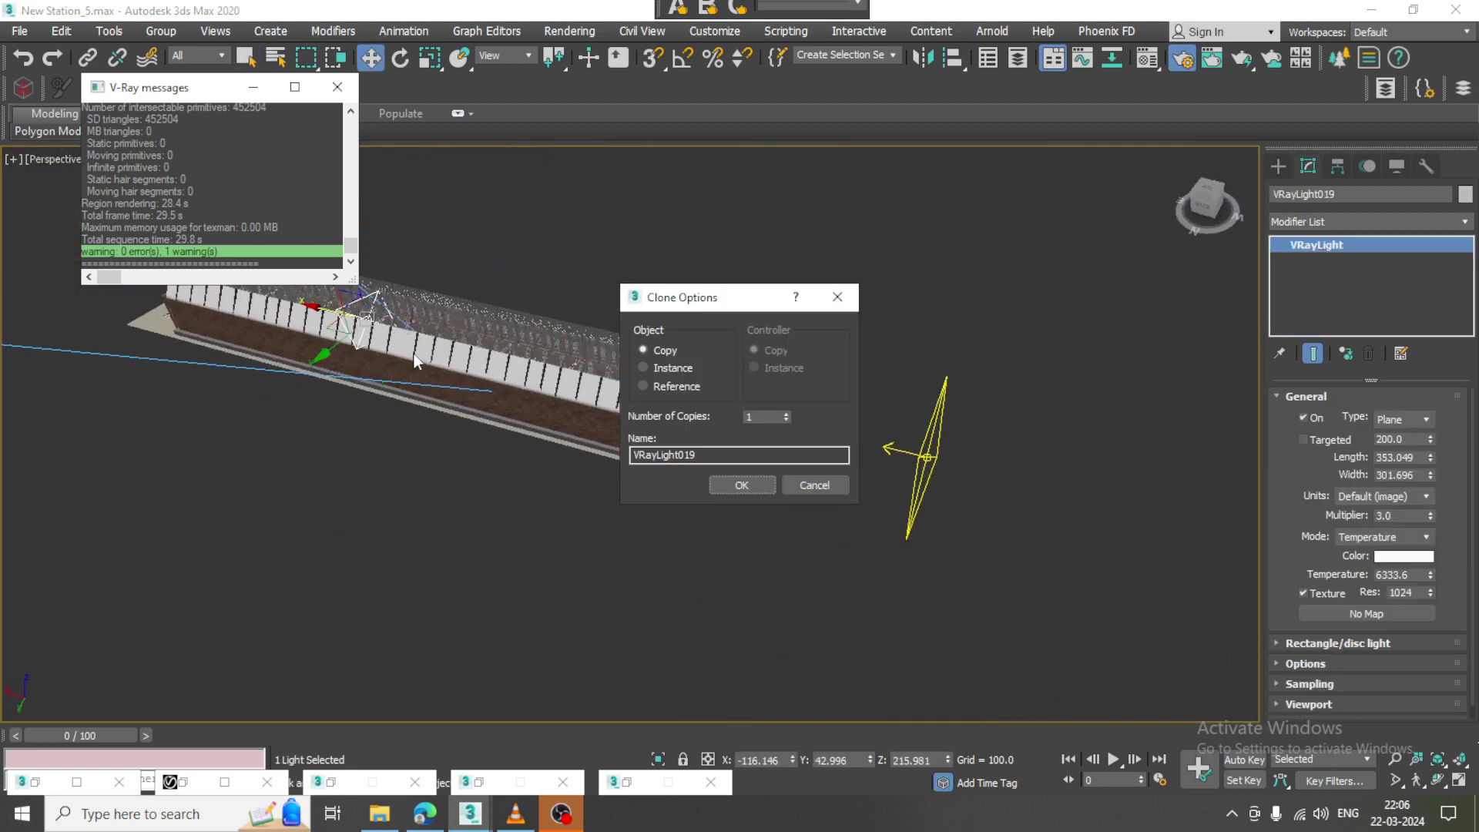
Create the single copy VRayLight019, slide it along the station and rotate it.
left_click(740, 484)
scroll(545, 330, "up", 5)
middle_click_drag(545, 330, 1180, 476)
left_click_drag(703, 399, 430, 336)
key("e")
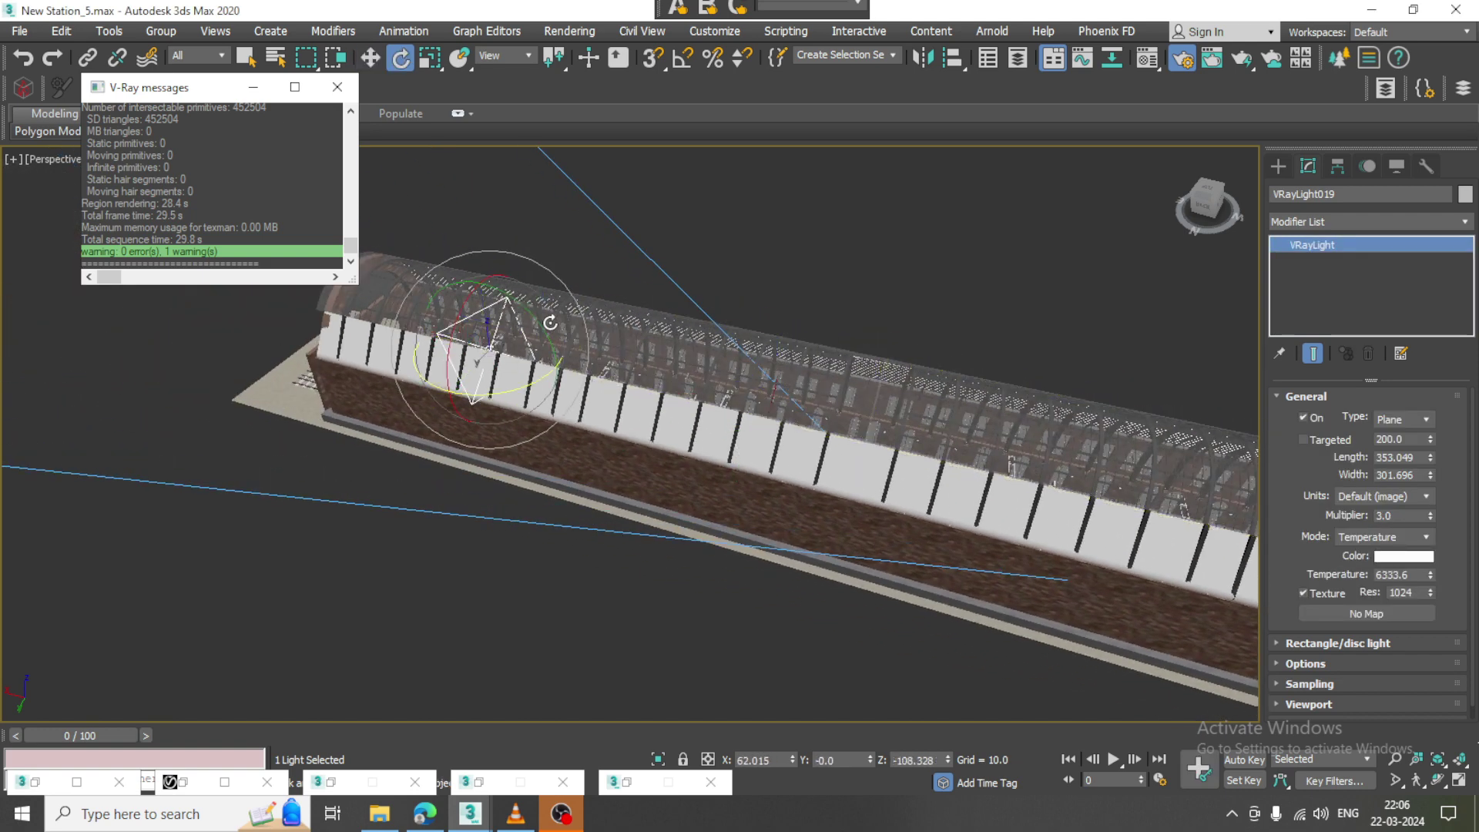
left_click_drag(554, 352, 786, 687)
middle_click_drag(664, 493, 787, 410, "alt")
scroll(501, 324, "up", 3)
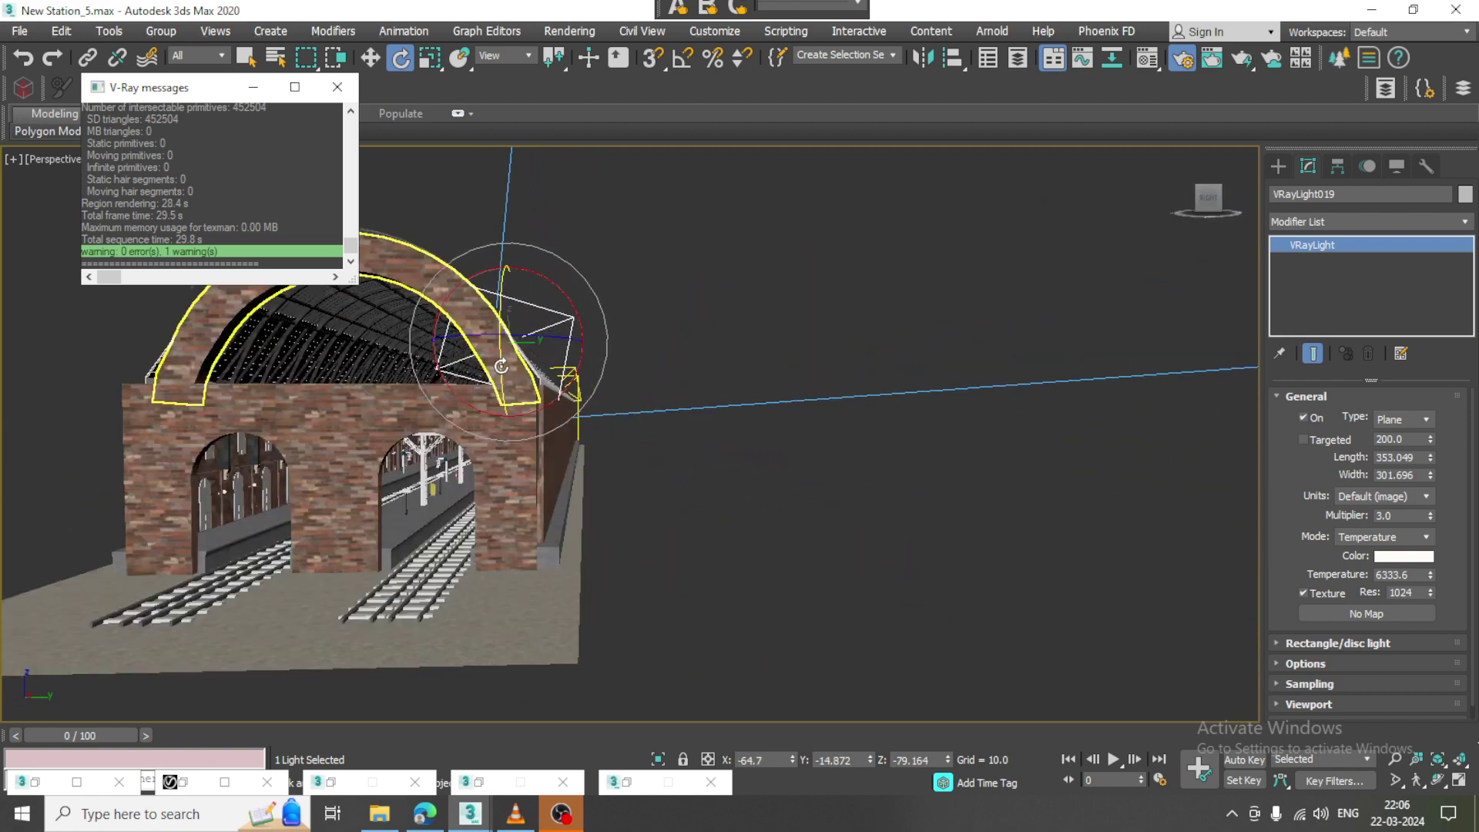
Lower the copied light, shrink it, and turn it to about -90 degrees toward the wall.
key("w")
left_click_drag(507, 298, 507, 383)
middle_click_drag(491, 448, 508, 456, "alt")
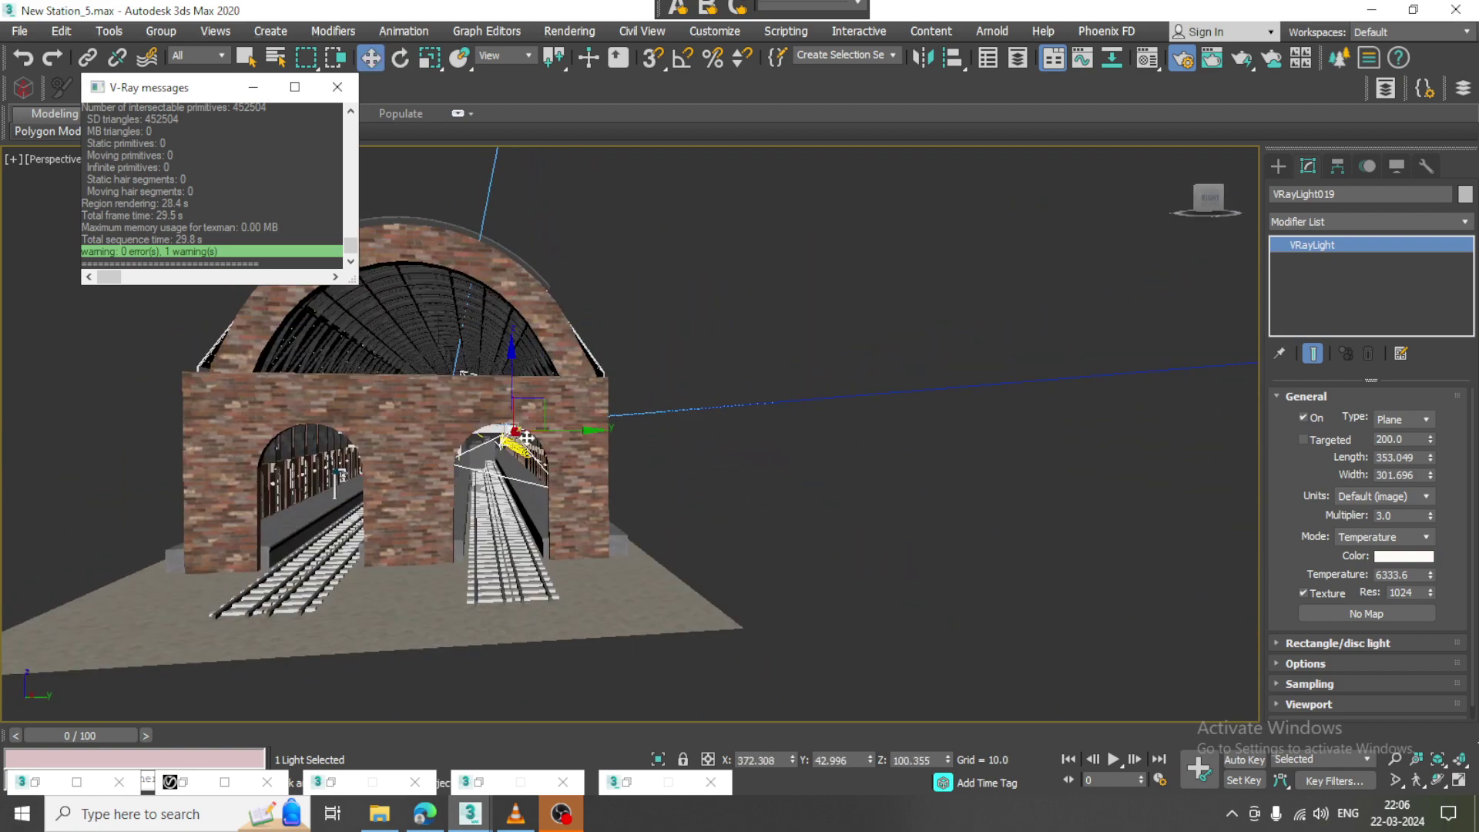
scroll(507, 457, "up", 5)
key("r")
left_click_drag(499, 425, 501, 471)
key("w")
key("e")
left_click_drag(568, 435, 610, 439)
key("z")
key("w")
key("shift+z")
key("shift+z")
key("shift+z")
key("shift+z")
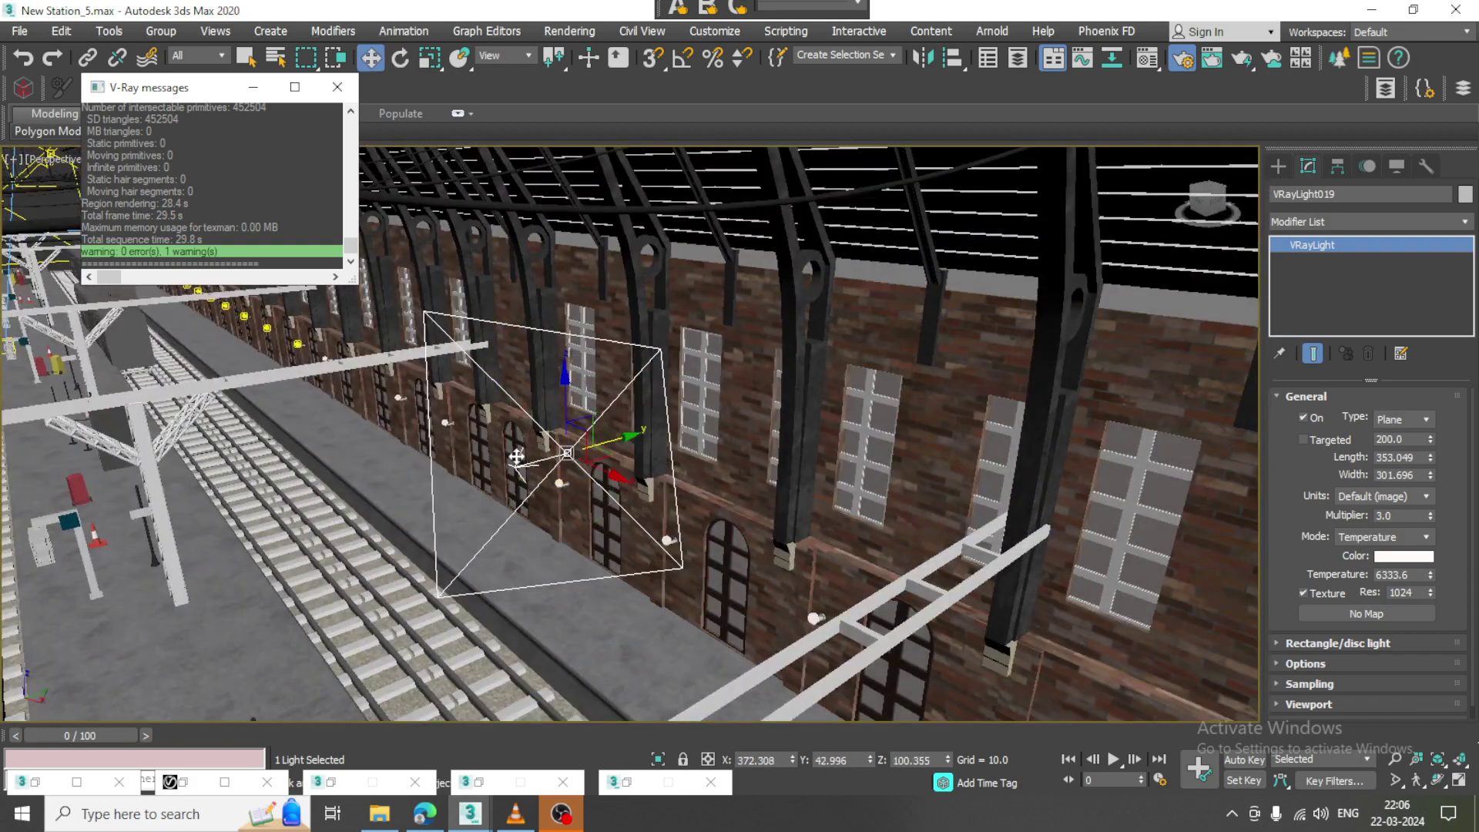
Position the light along the brick wall and lower its temperature to about 5257.
left_click_drag(624, 481, 697, 535)
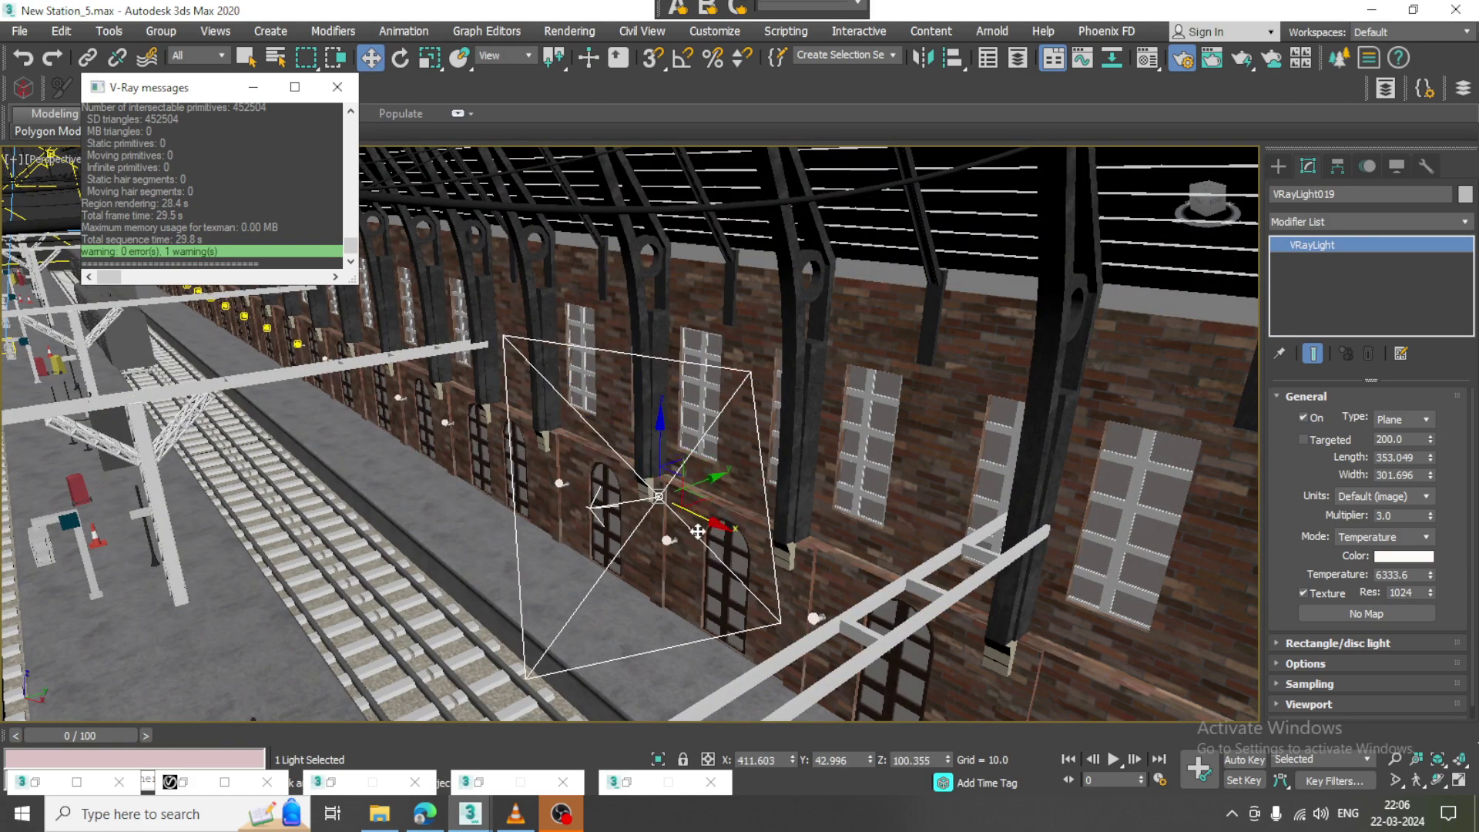
scroll(697, 535, "down", 2)
middle_click_drag(697, 532, 652, 470, "alt")
left_click_drag(648, 447, 648, 456)
left_click_drag(1431, 575, 1433, 593)
scroll(632, 416, "down", 5)
middle_click_drag(631, 414, 709, 438, "alt")
scroll(743, 412, "down", 10)
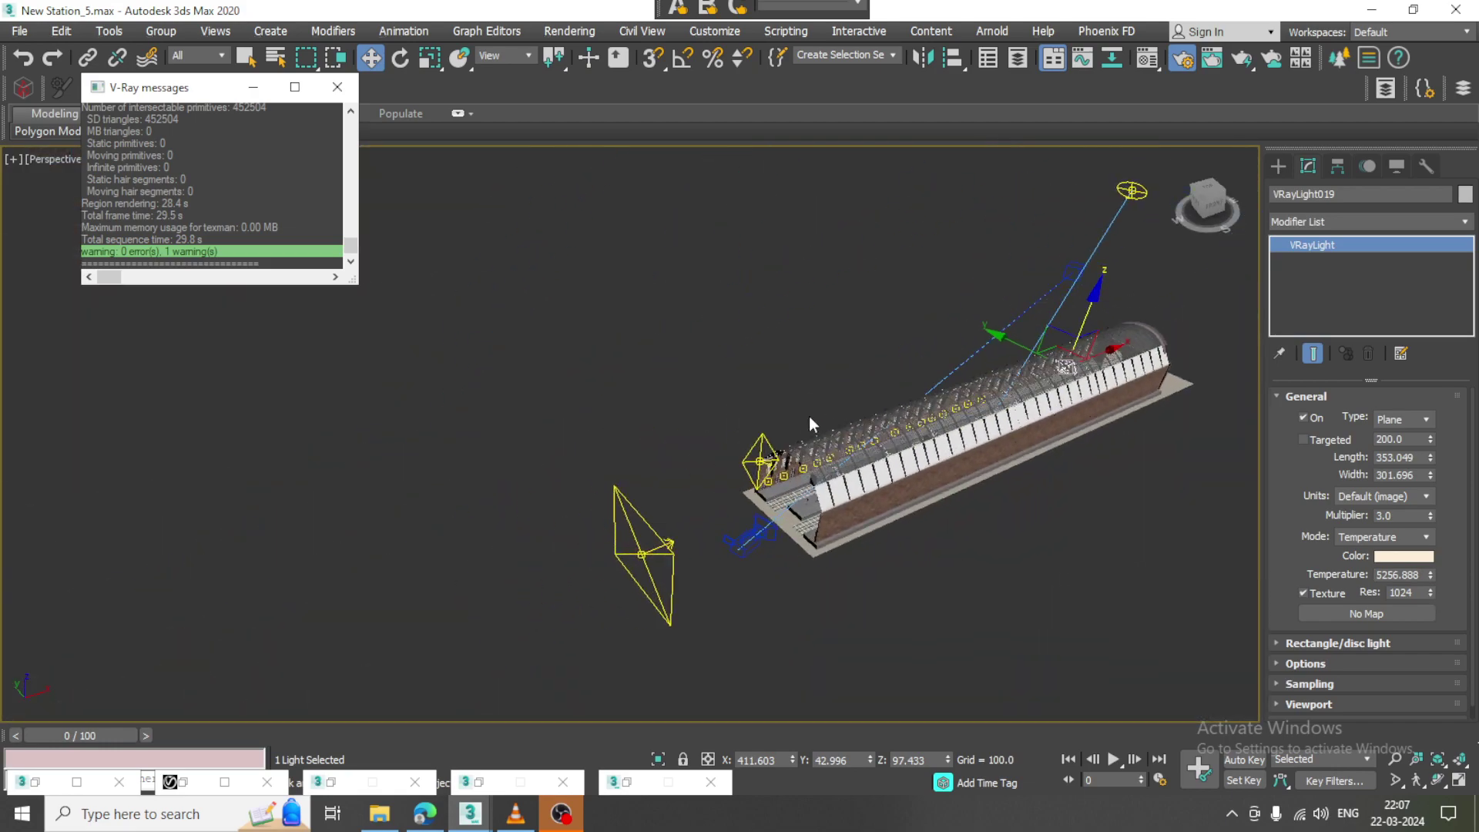
Warm VRayLight008 to about 5067 with multiplier 4.0, and lower VRayLight001's temperature to about 5023.
left_click(763, 461)
scroll(851, 512, "up", 3)
left_click_drag(1431, 576, 1431, 587)
left_click(1404, 516)
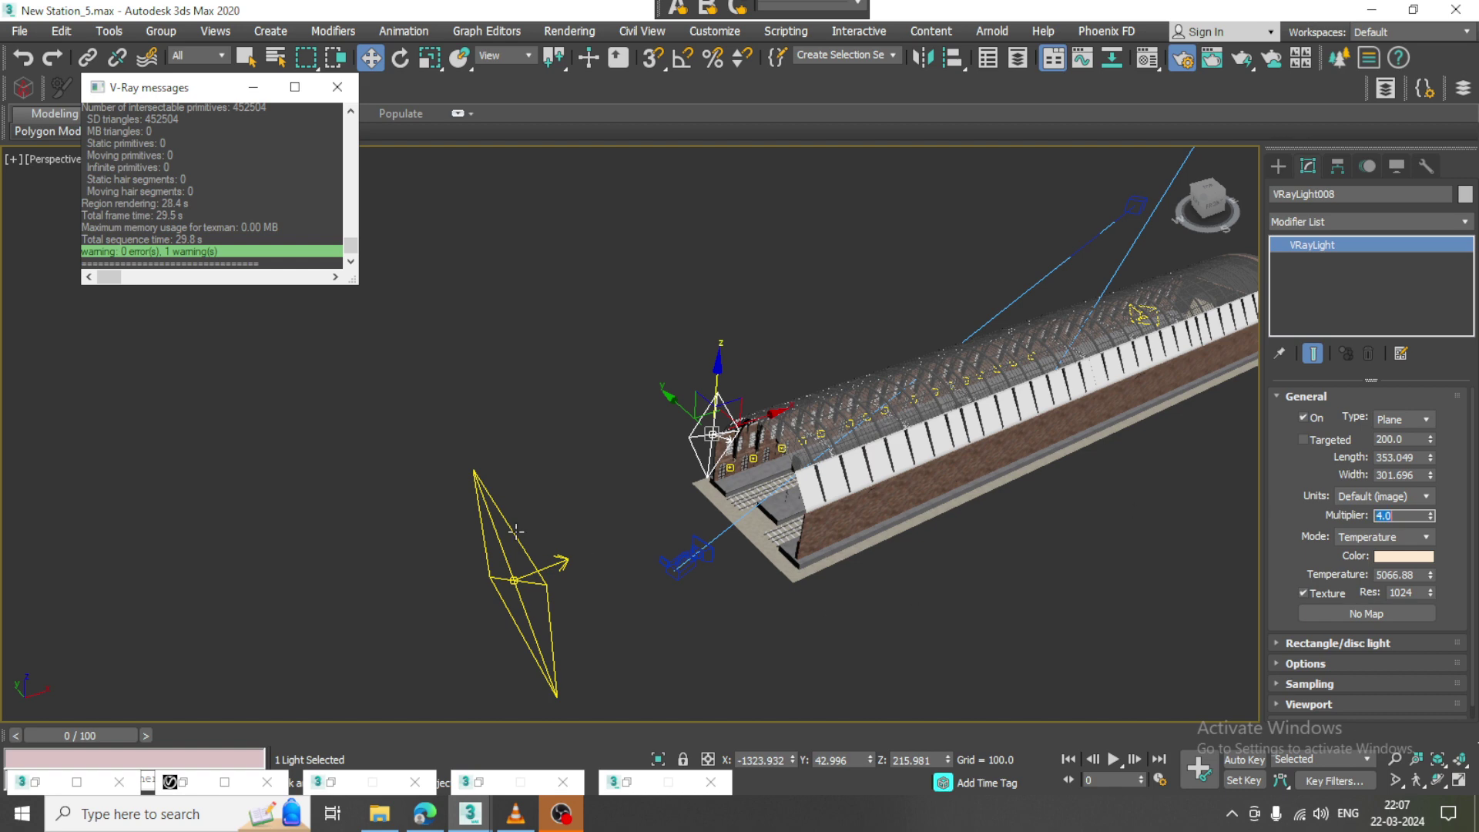
left_click(550, 565)
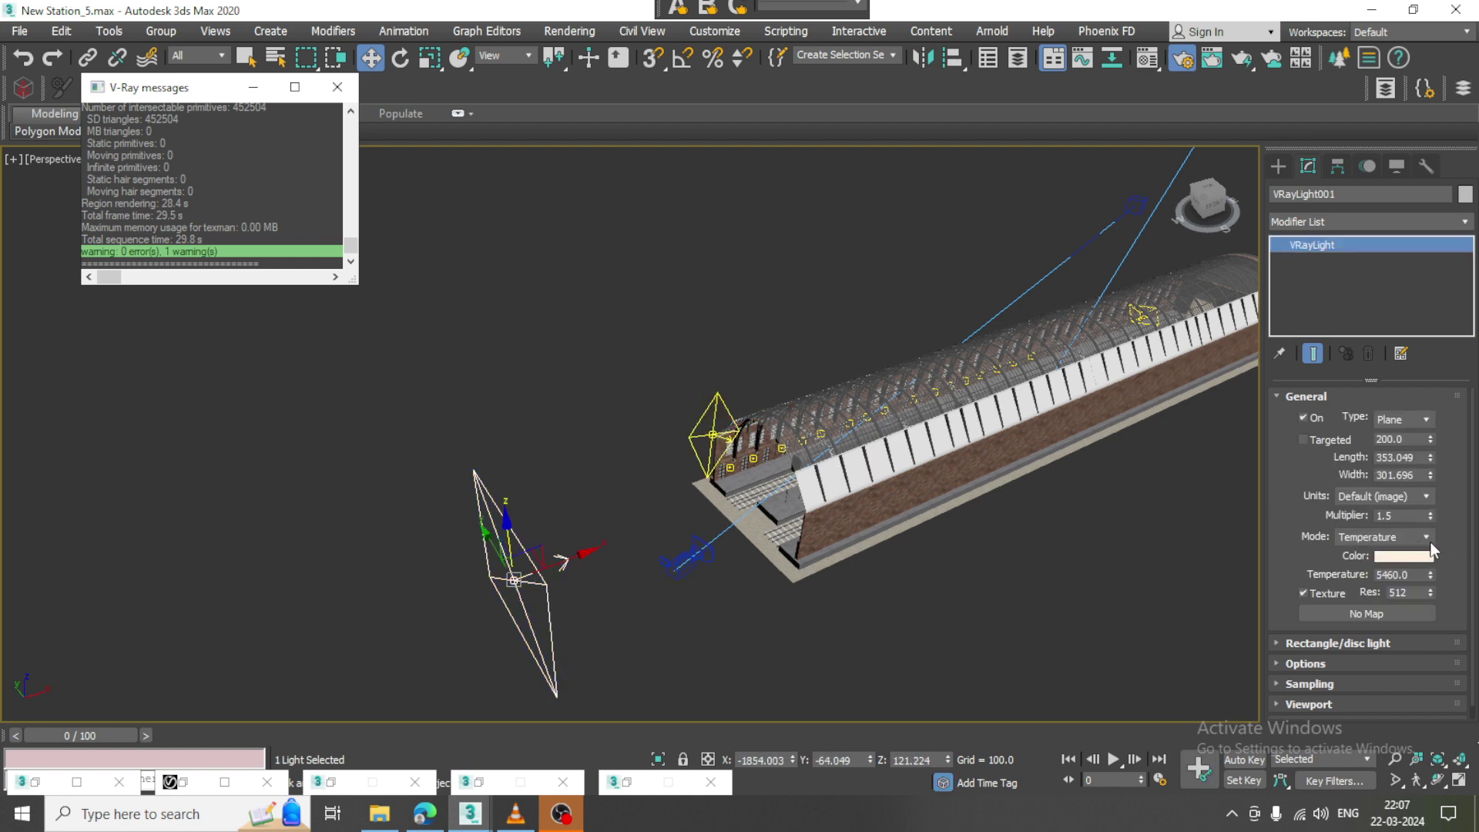
left_click(1034, 637)
Restore the four-viewport layout, activate the PhysCamera view, and re-render it in the V-Ray frame buffer.
key("alt+w")
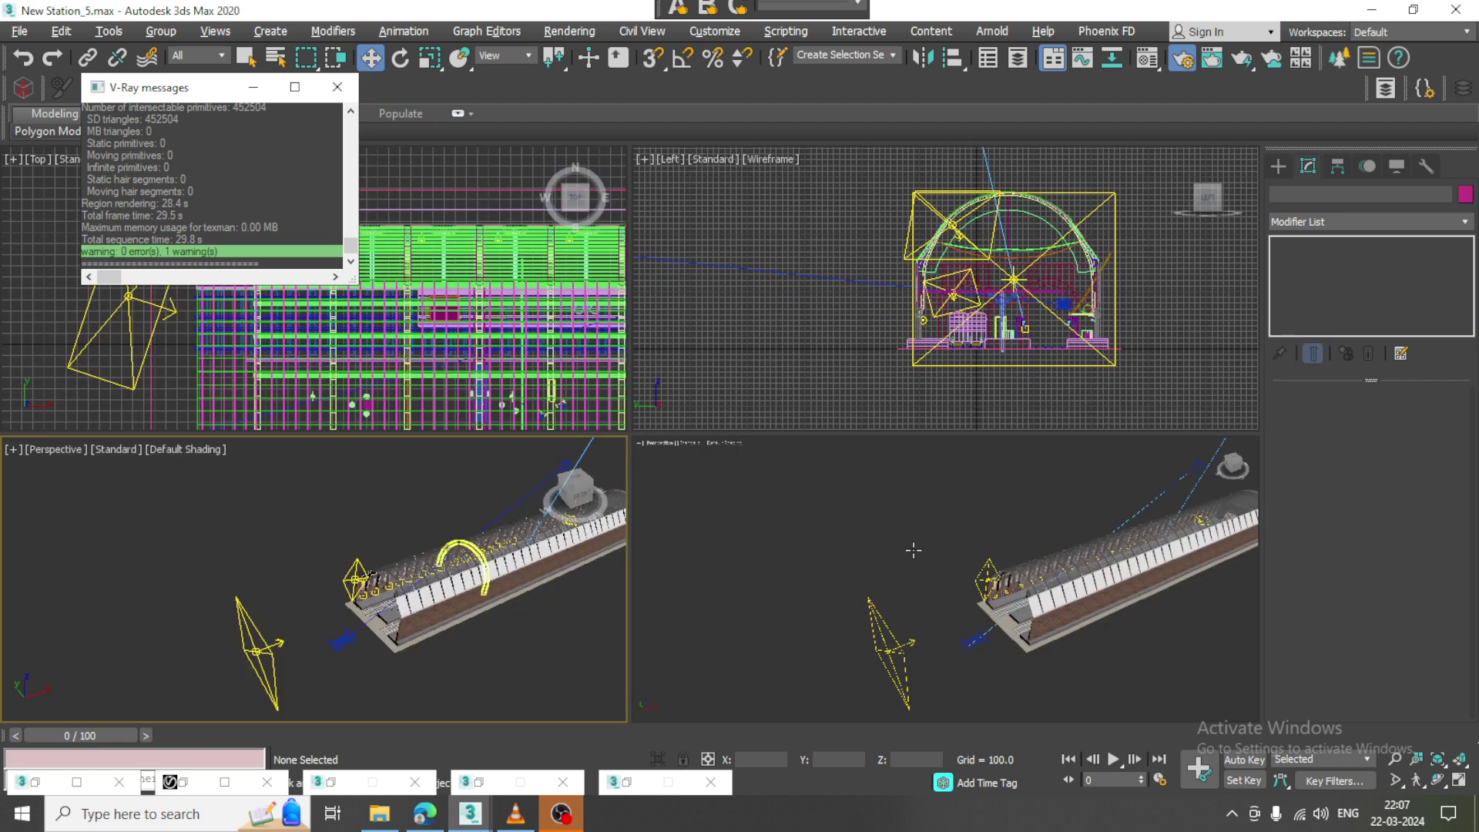
left_click(912, 551)
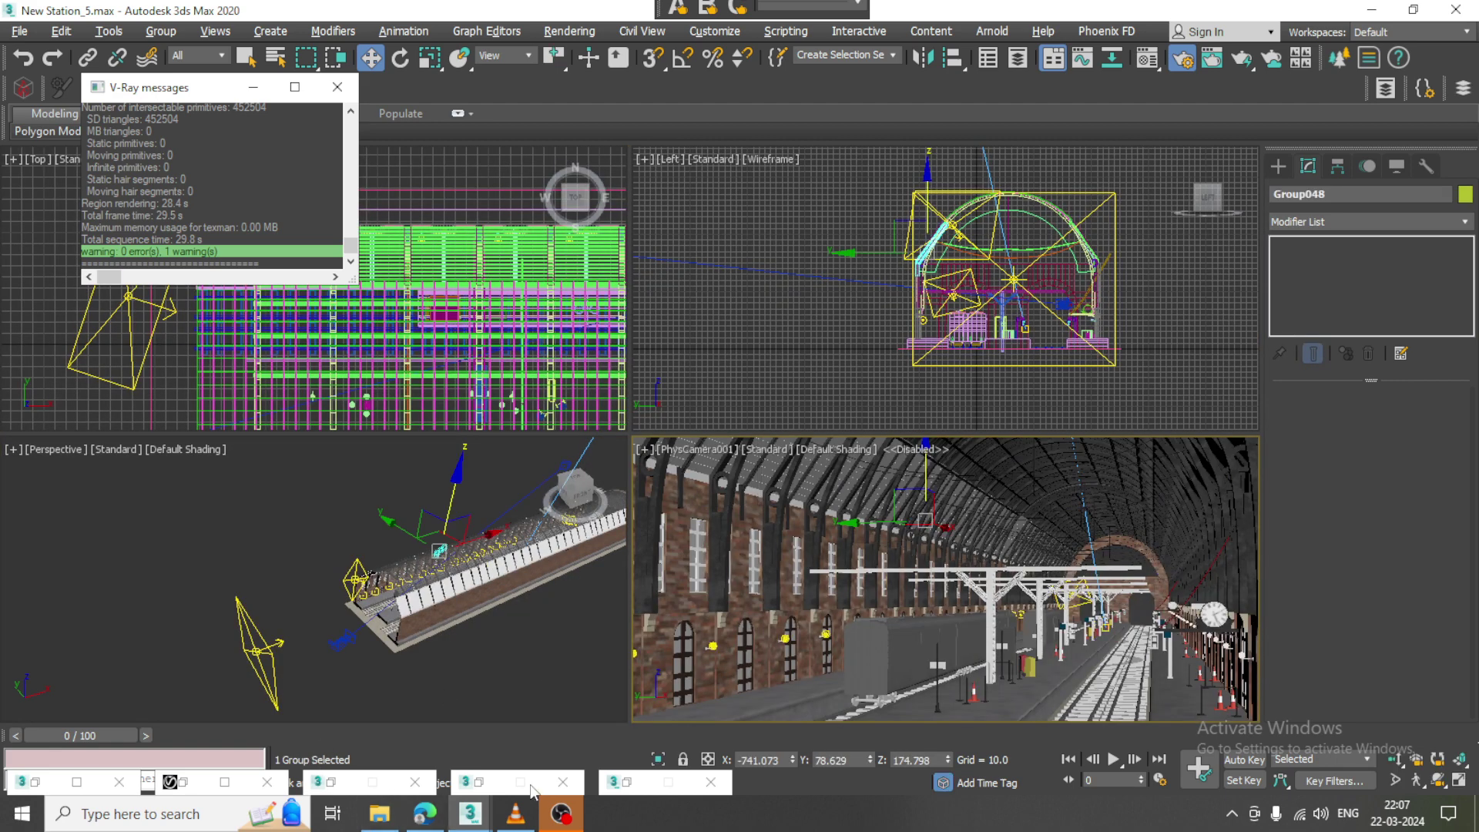
left_click(183, 783)
left_click(891, 80)
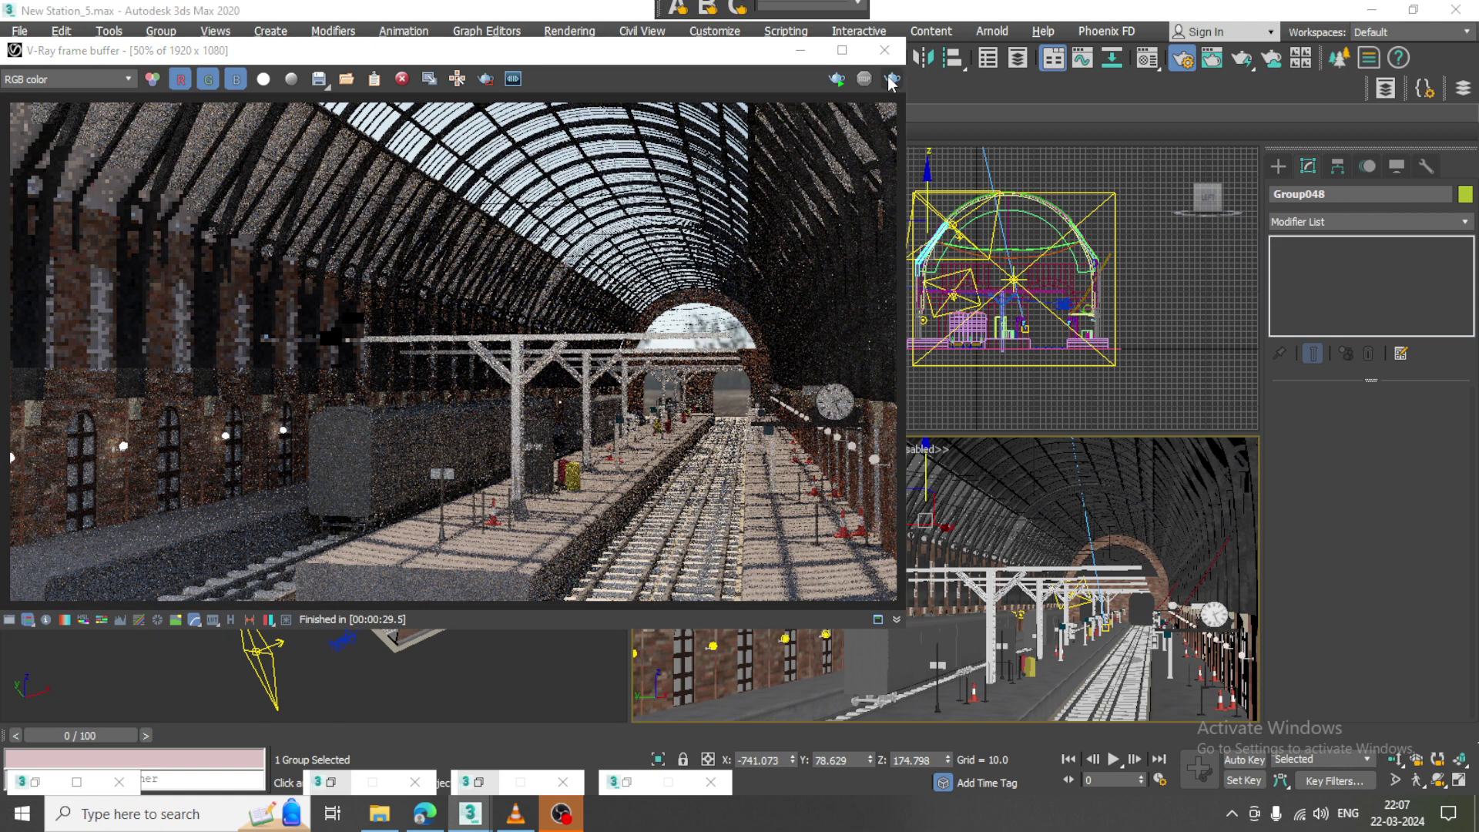
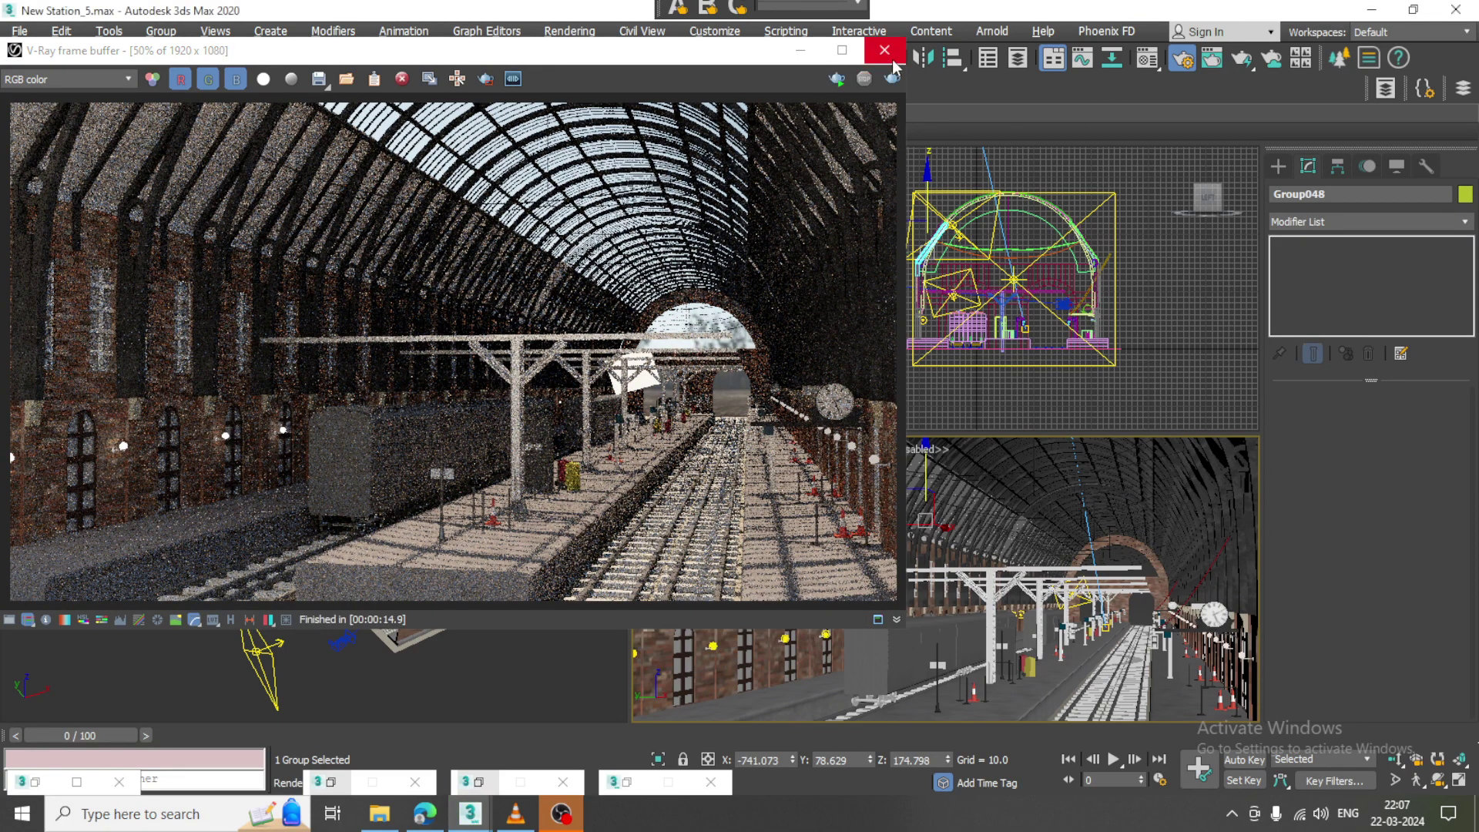
Close the V-Ray frame buffer showing the finished 14.9 s station render.
left_click(886, 54)
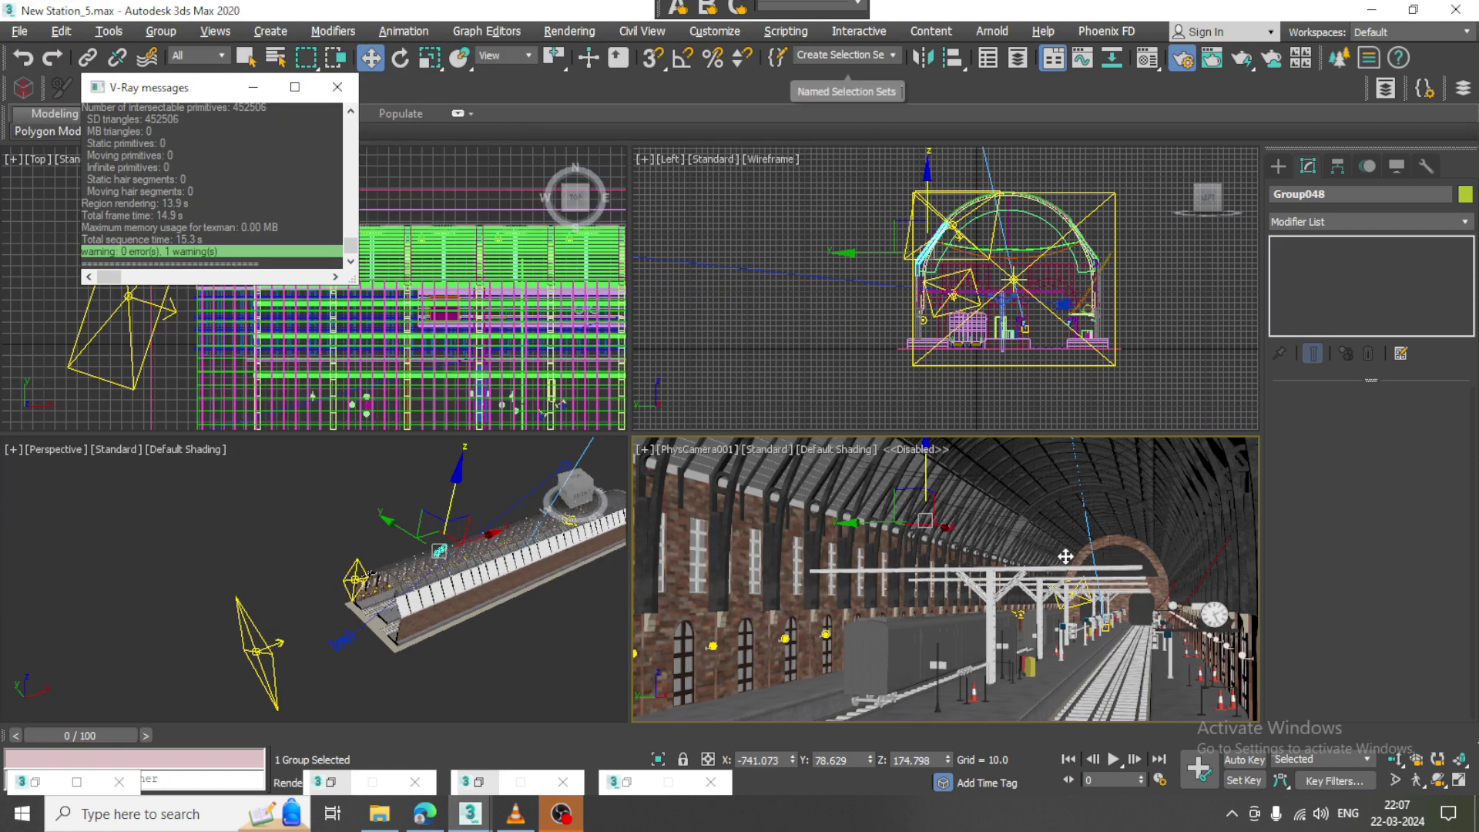
Maximize the perspective view and zoom in to pick a wall lamp group on the brick wall.
left_click(582, 653)
key("alt+w")
scroll(813, 505, "up", 3)
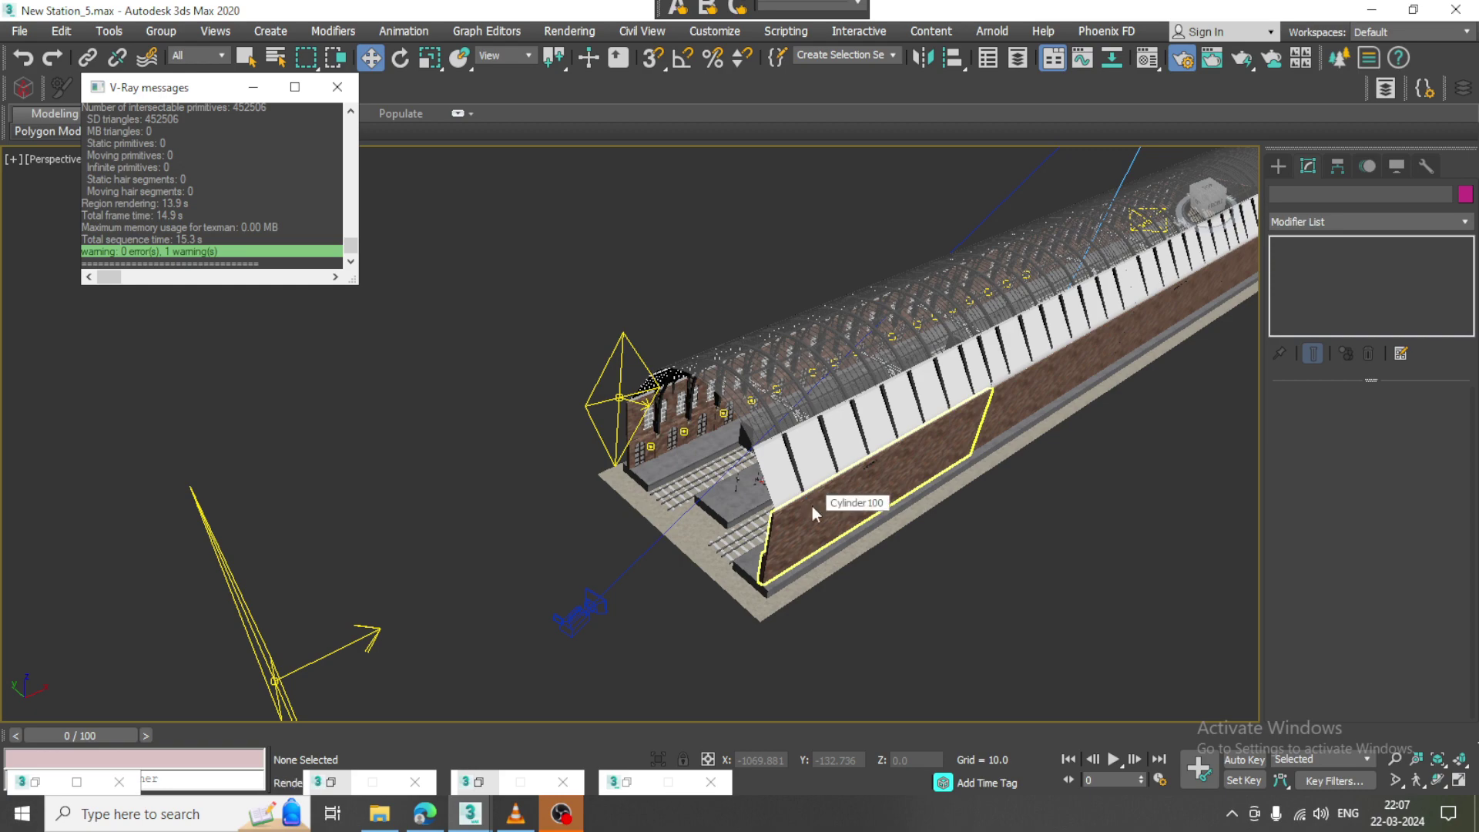
scroll(812, 506, "up", 6)
scroll(817, 426, "down", 12)
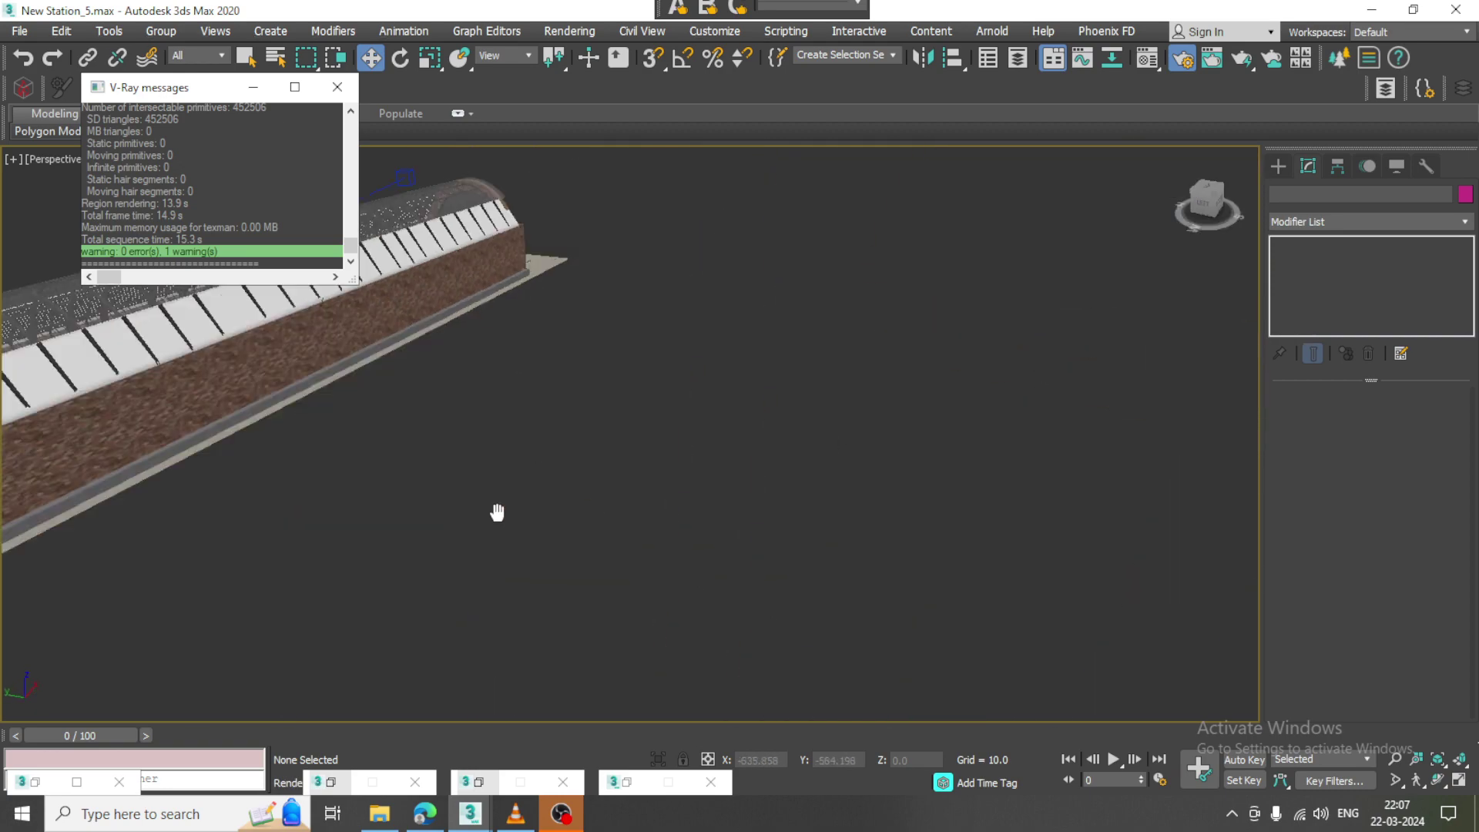
scroll(714, 431, "up", 12)
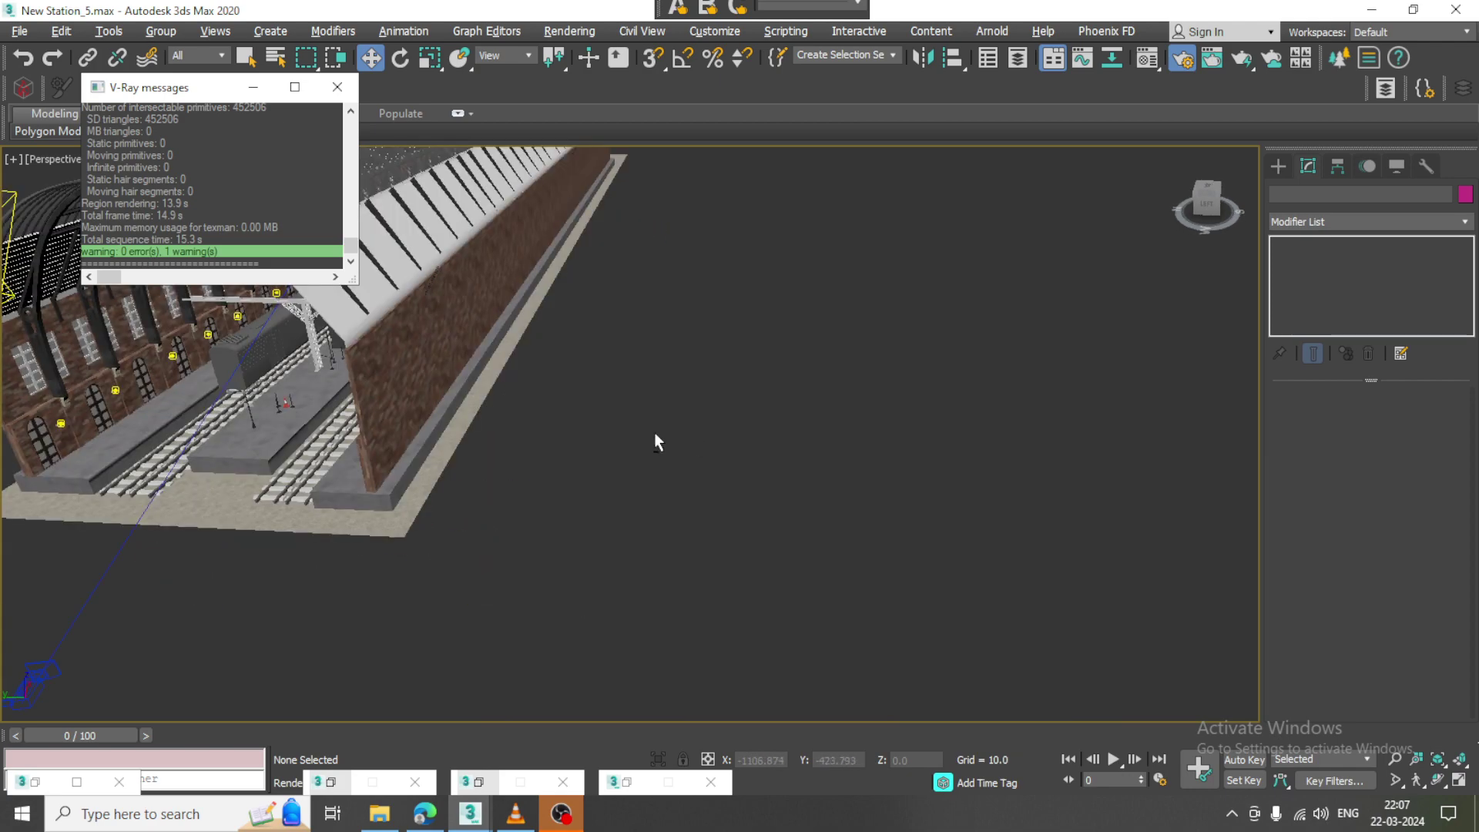
left_click(840, 427)
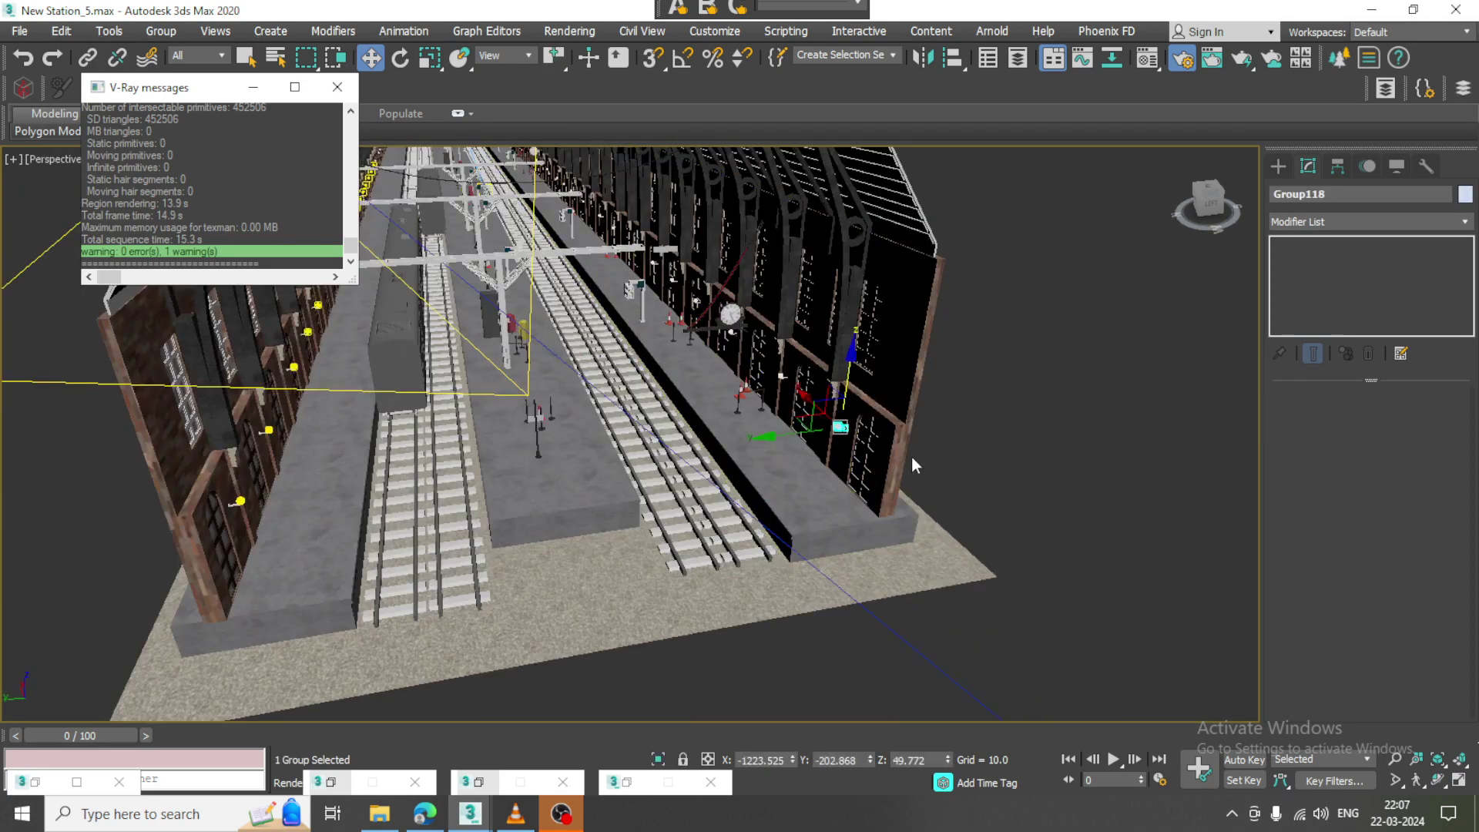
scroll(909, 456, "up", 8)
scroll(879, 407, "down", 6)
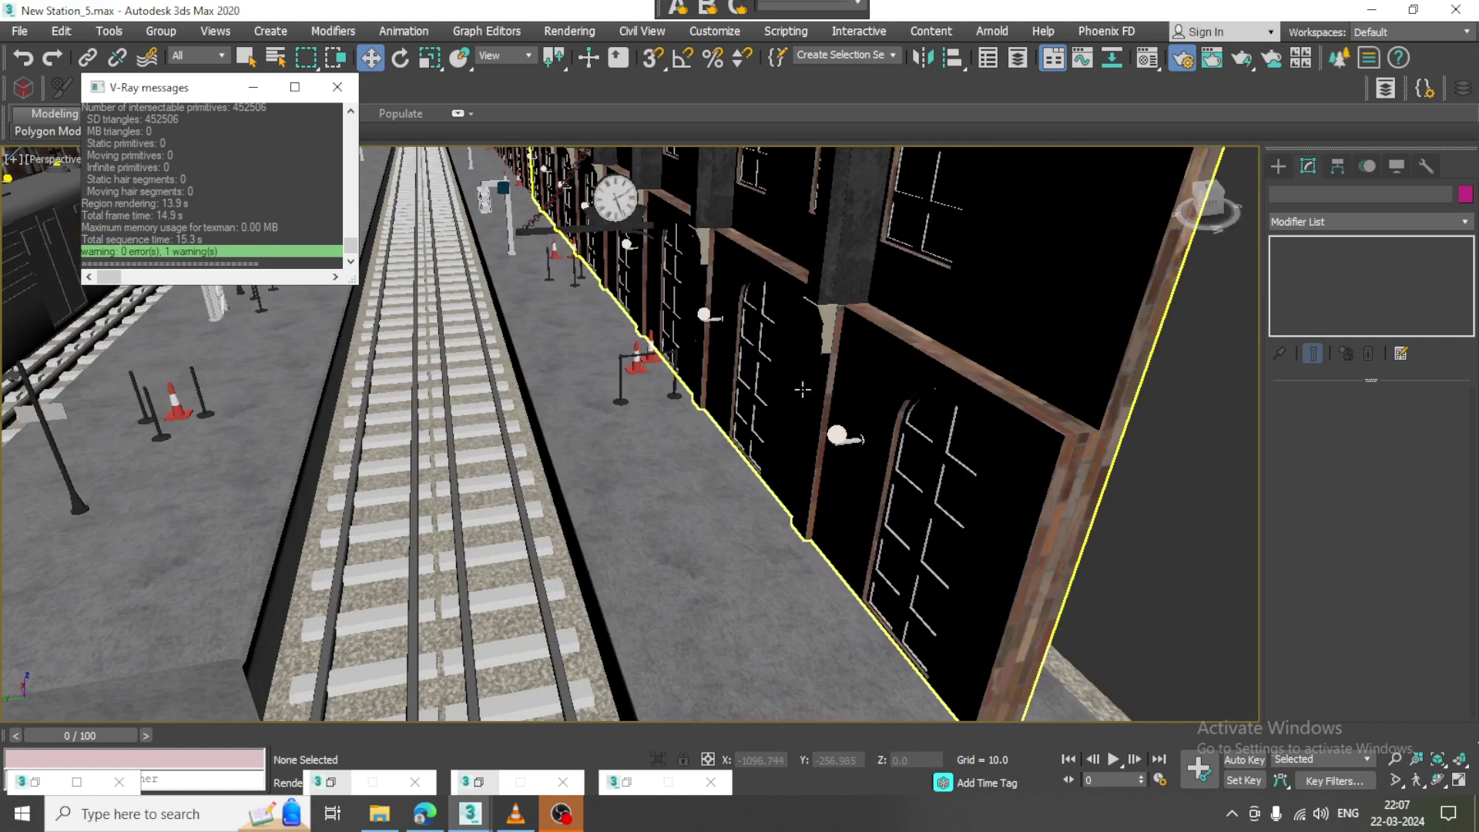
scroll(833, 419, "up", 8)
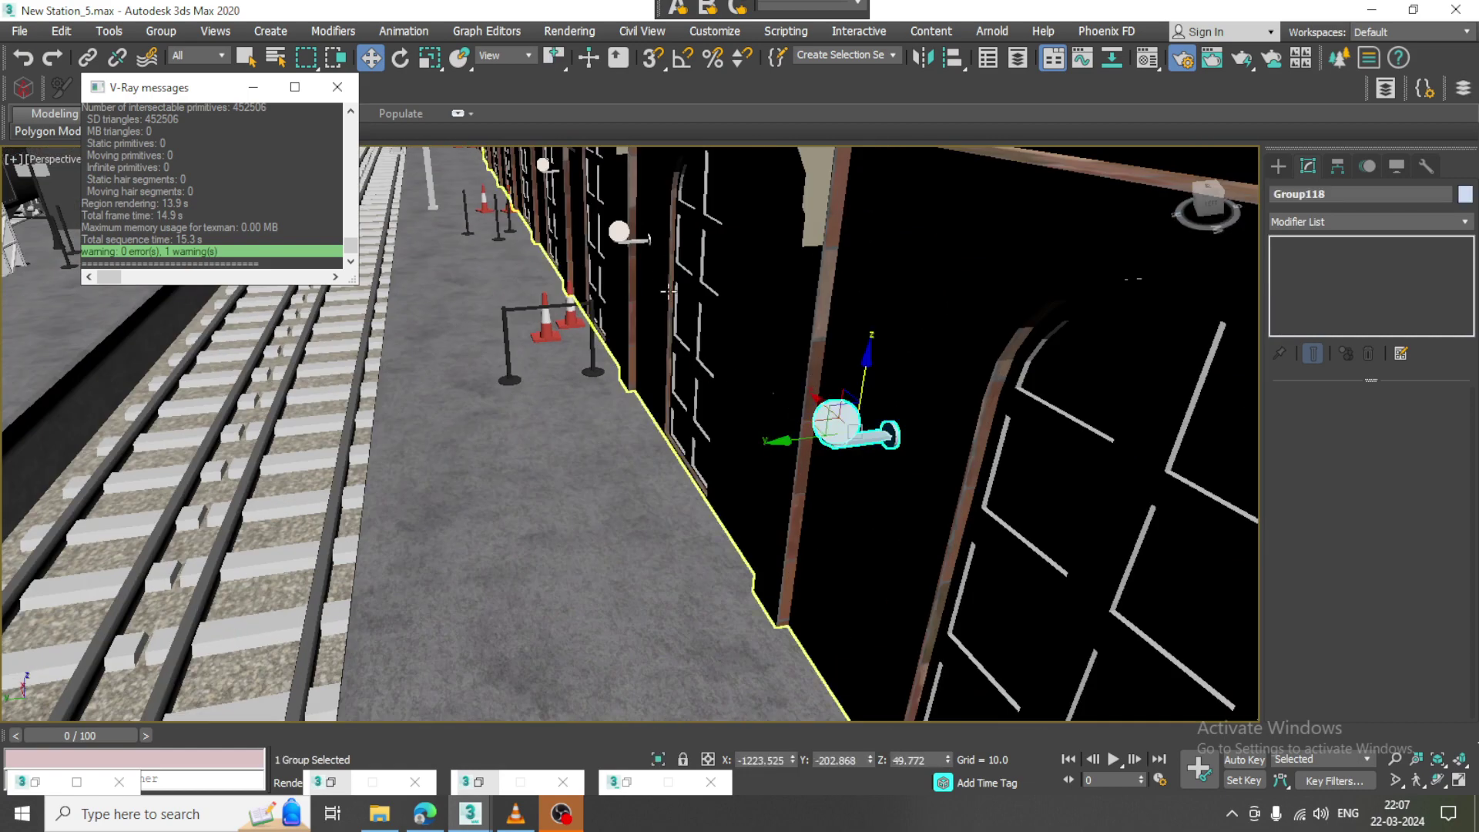
scroll(832, 419, "down", 4)
scroll(602, 249, "up", 5)
Ungroup the selected wall lamp into separate parts and restore the four-viewport layout.
left_click(602, 249)
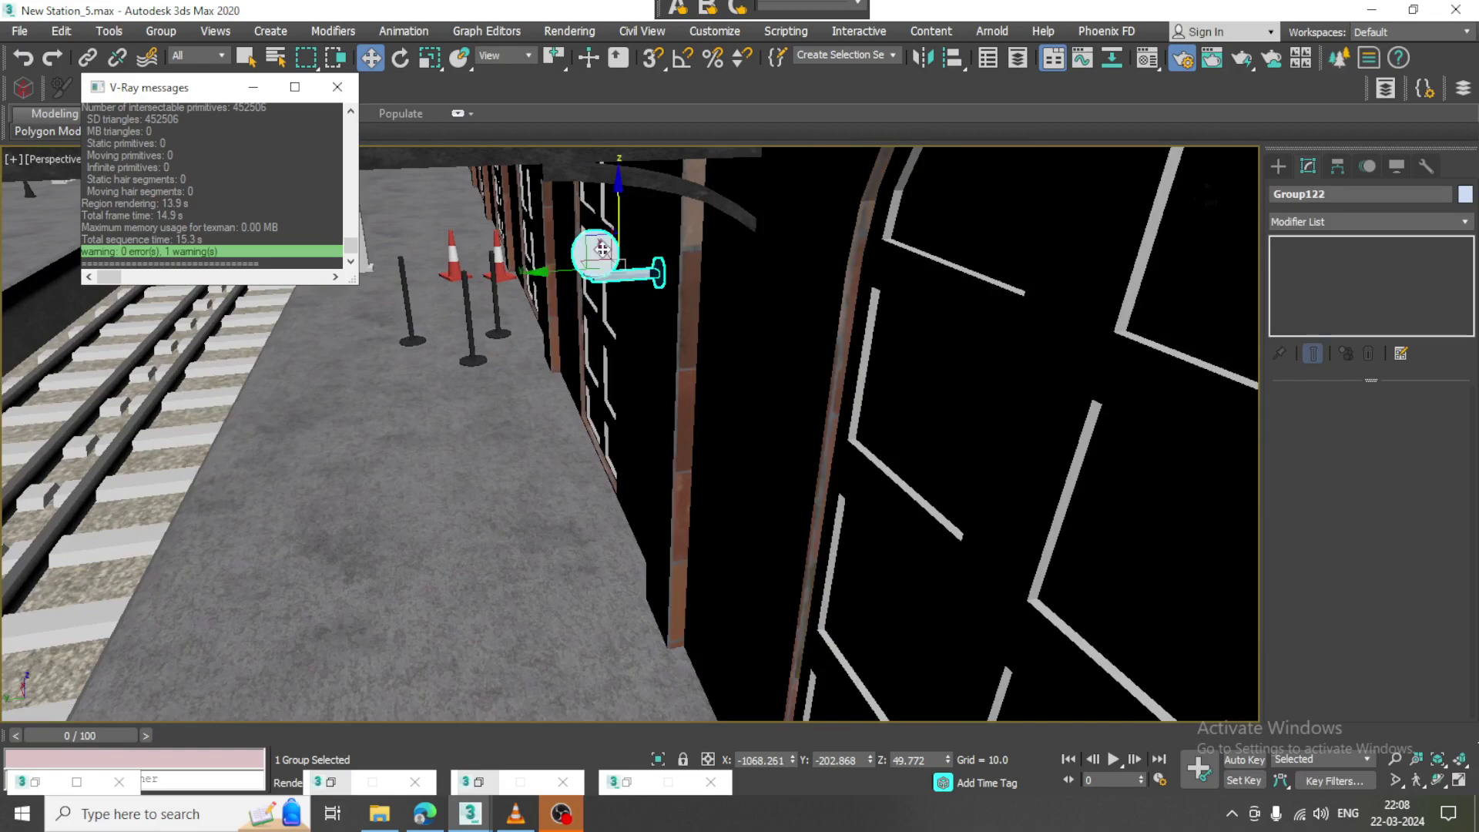
left_click(166, 32)
left_click(194, 87)
scroll(717, 366, "down", 8)
middle_click_drag(773, 376, 730, 362)
left_click(798, 379)
scroll(708, 453, "up", 5)
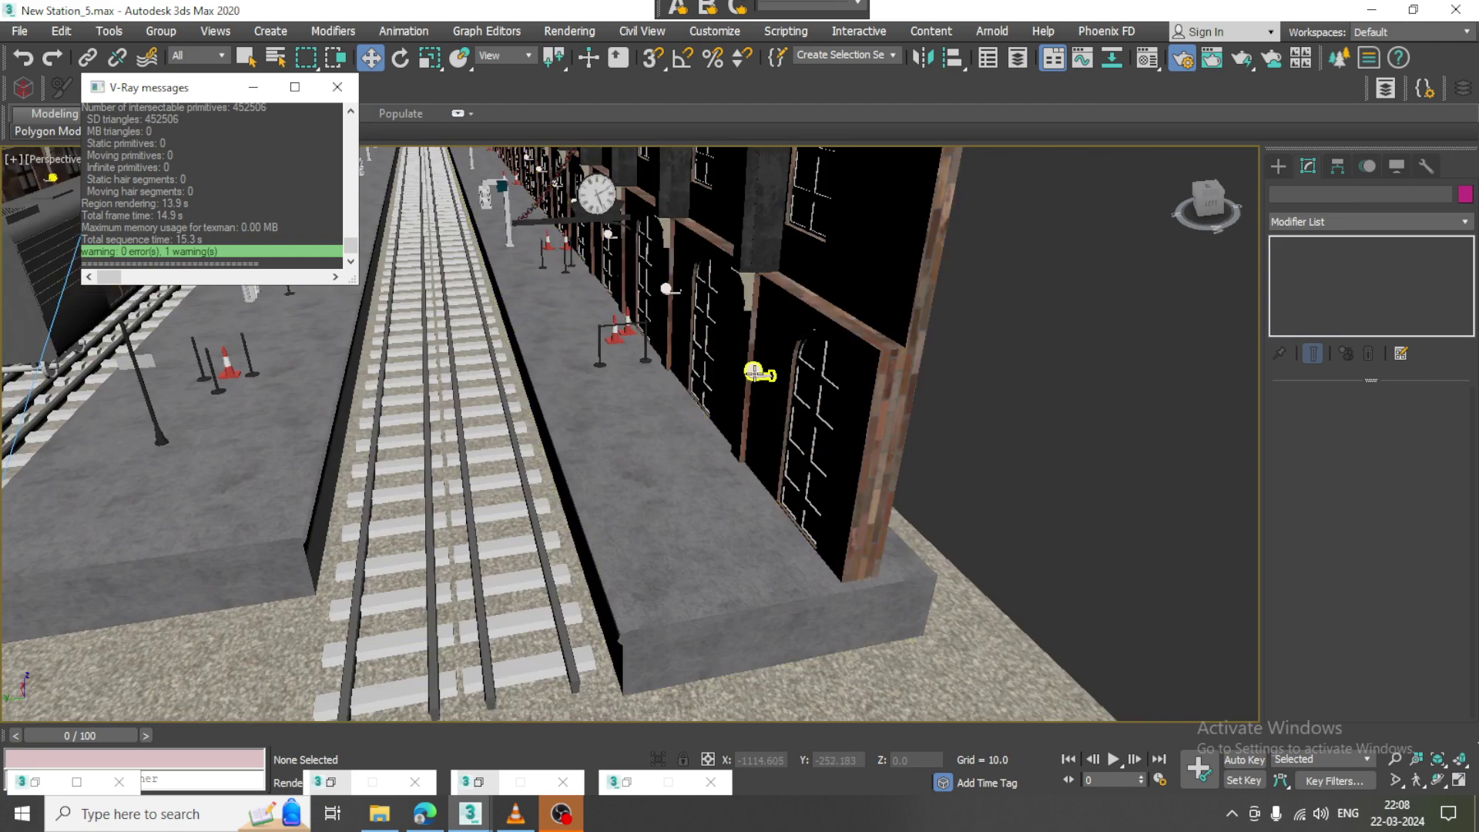
scroll(756, 374, "up", 4)
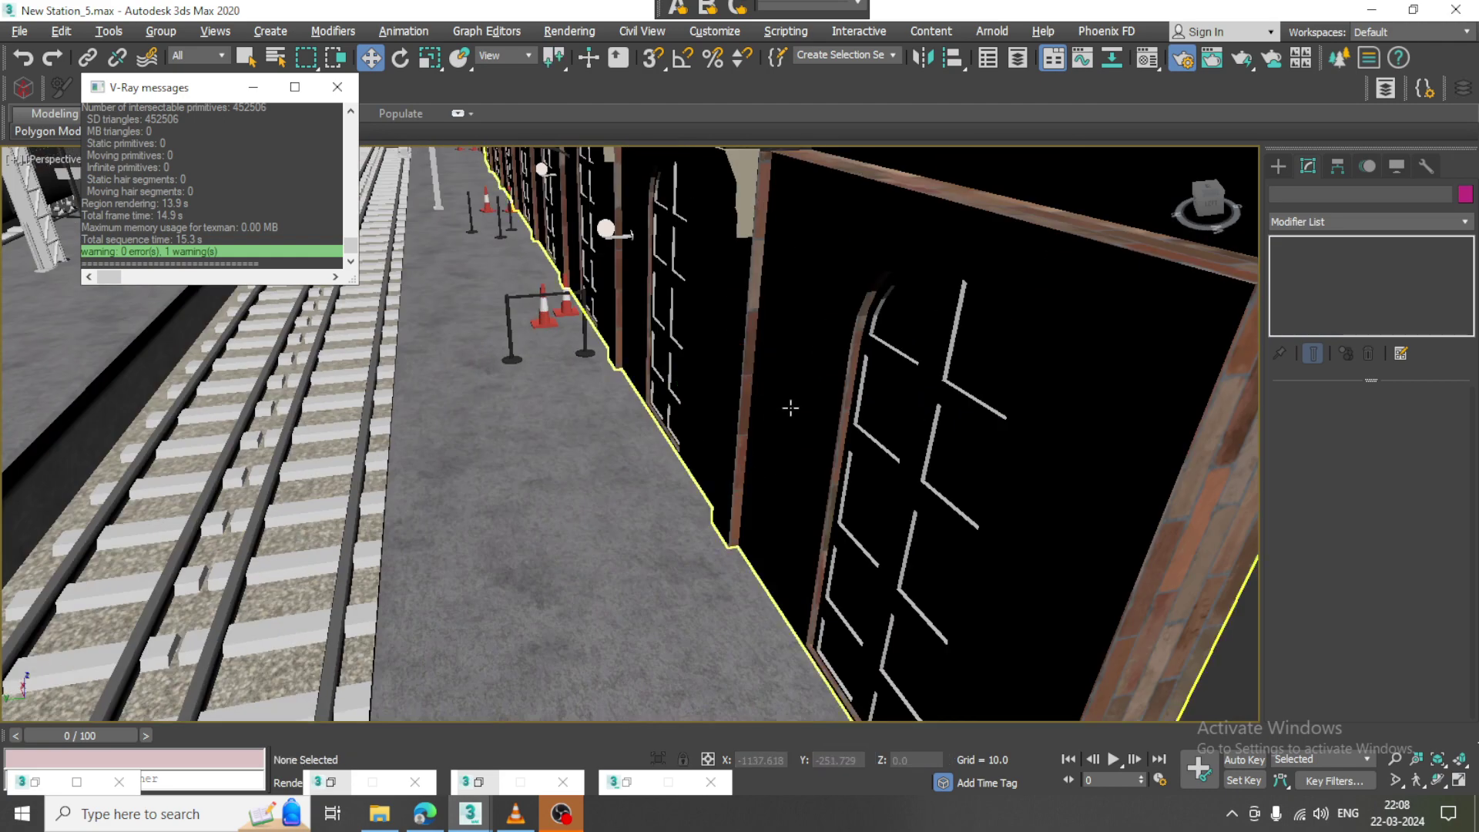
key("alt+w")
In the Left view, delete the globe wall lamp beside the bench and its leftover Cylinder264 piece.
middle_click_drag(898, 302, 806, 298)
key("alt+w")
scroll(877, 362, "up", 4)
middle_click_drag(601, 451, 666, 394)
scroll(674, 540, "up", 6)
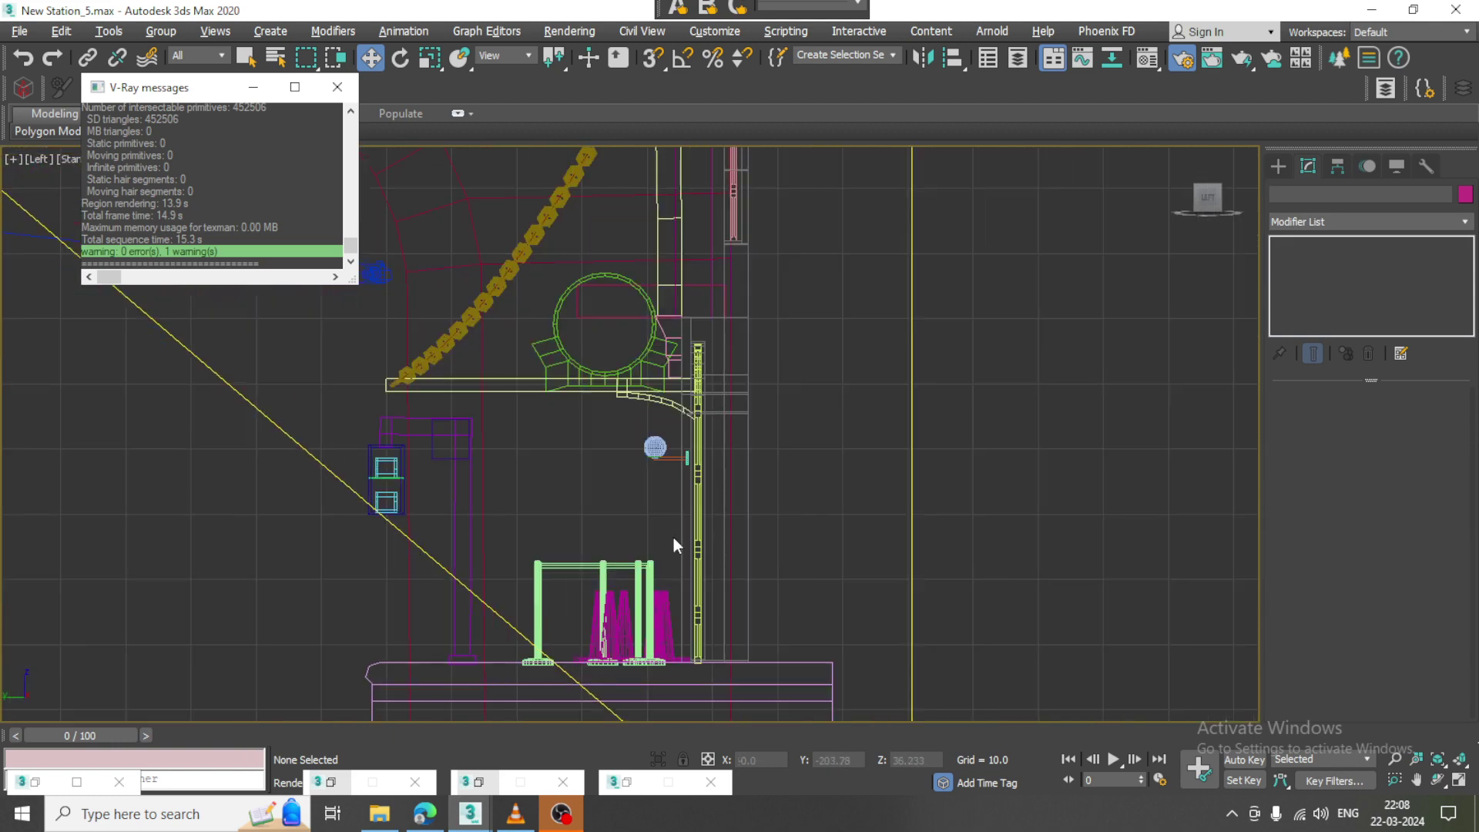
left_click_drag(584, 372, 676, 444)
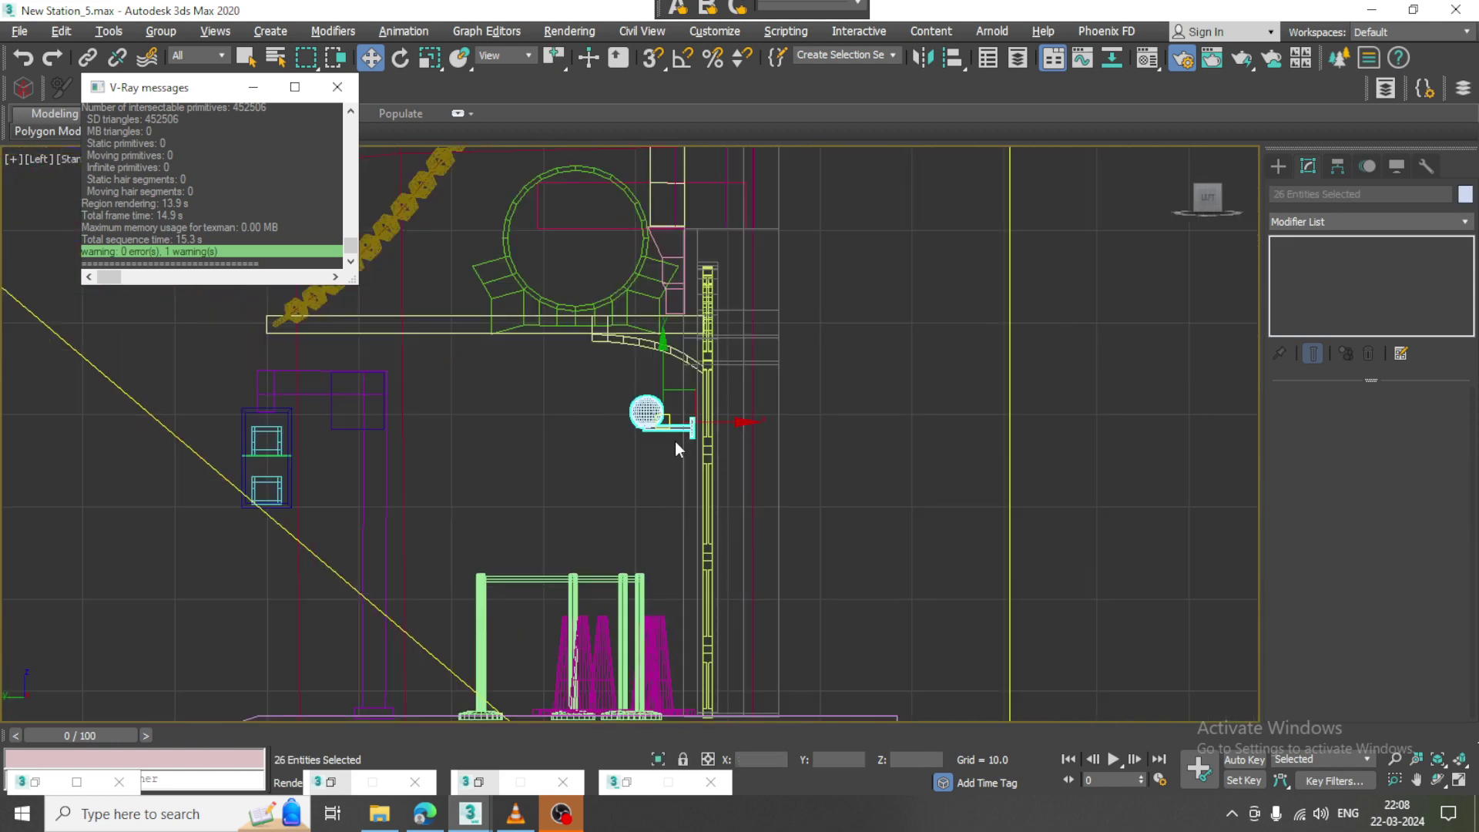
key("Delete")
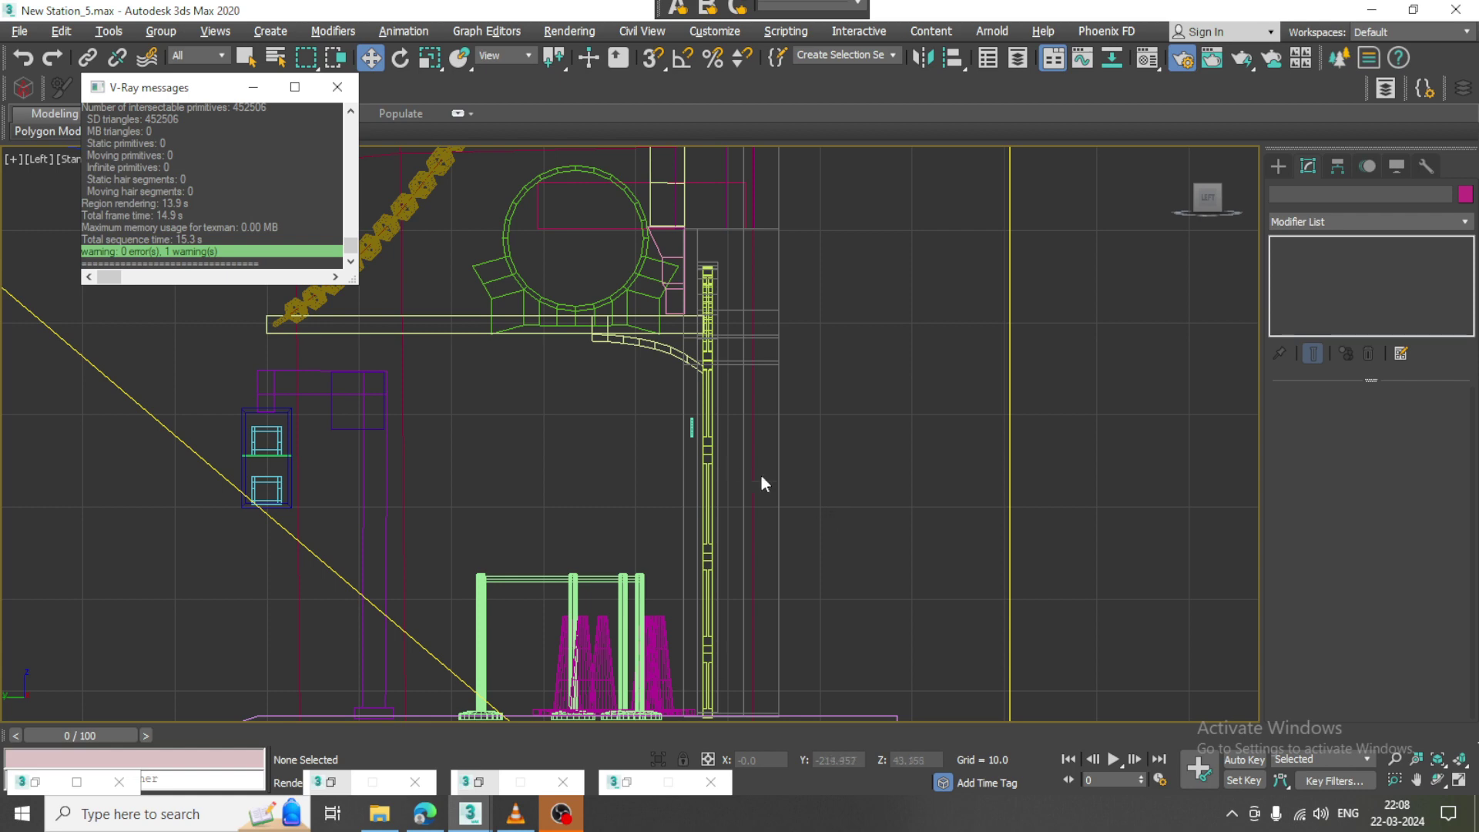
scroll(690, 422, "up", 5)
left_click(684, 428)
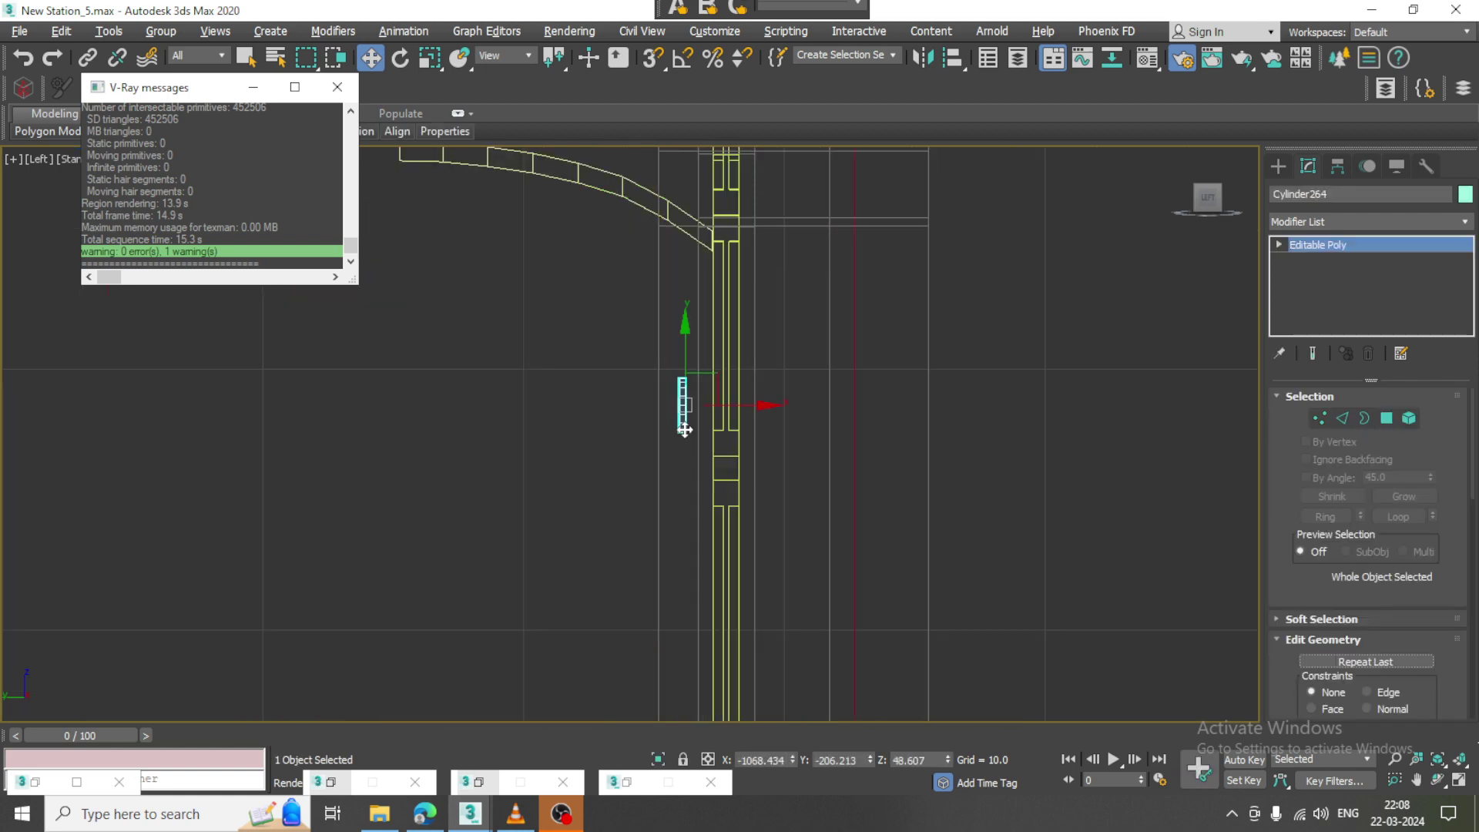
key("Delete")
key("alt+w")
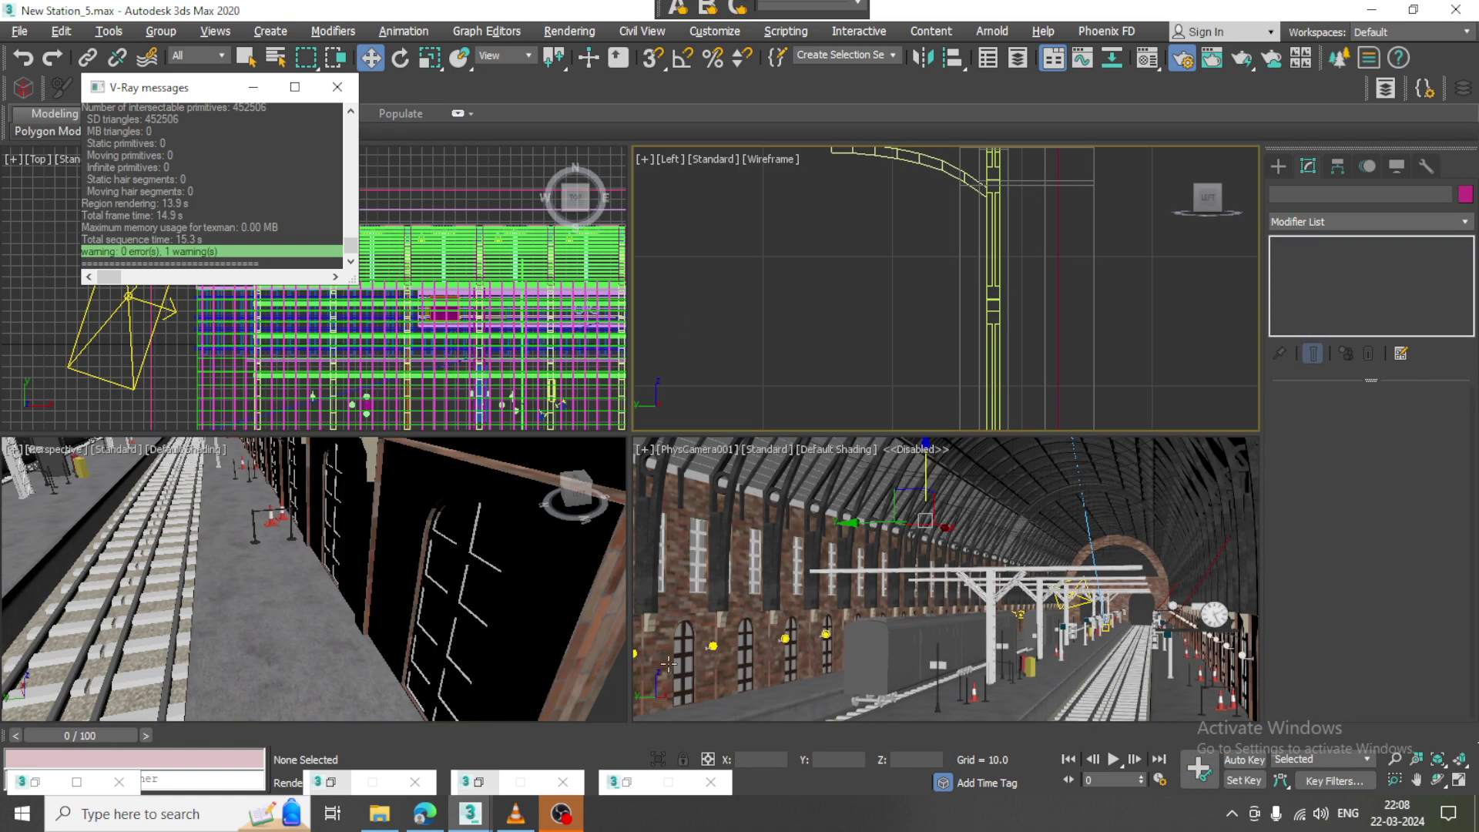
Check the perspective and camera views of the platforms after the deletion.
middle_click(427, 583)
key("alt+w")
scroll(504, 574, "down", 5)
middle_click_drag(547, 554, 516, 356, "alt")
scroll(525, 413, "down", 5)
scroll(558, 482, "up", 5)
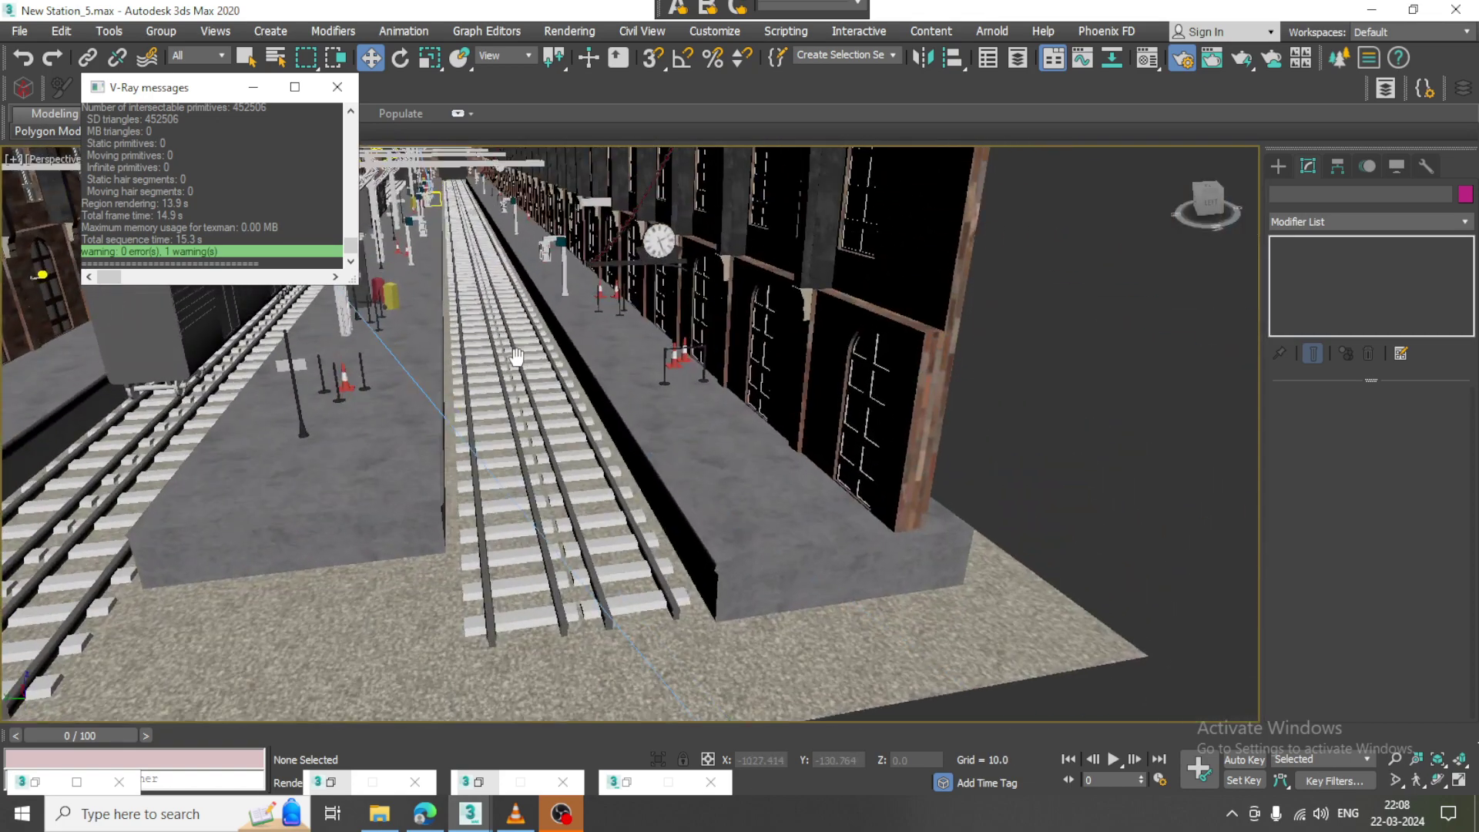
key("alt+w")
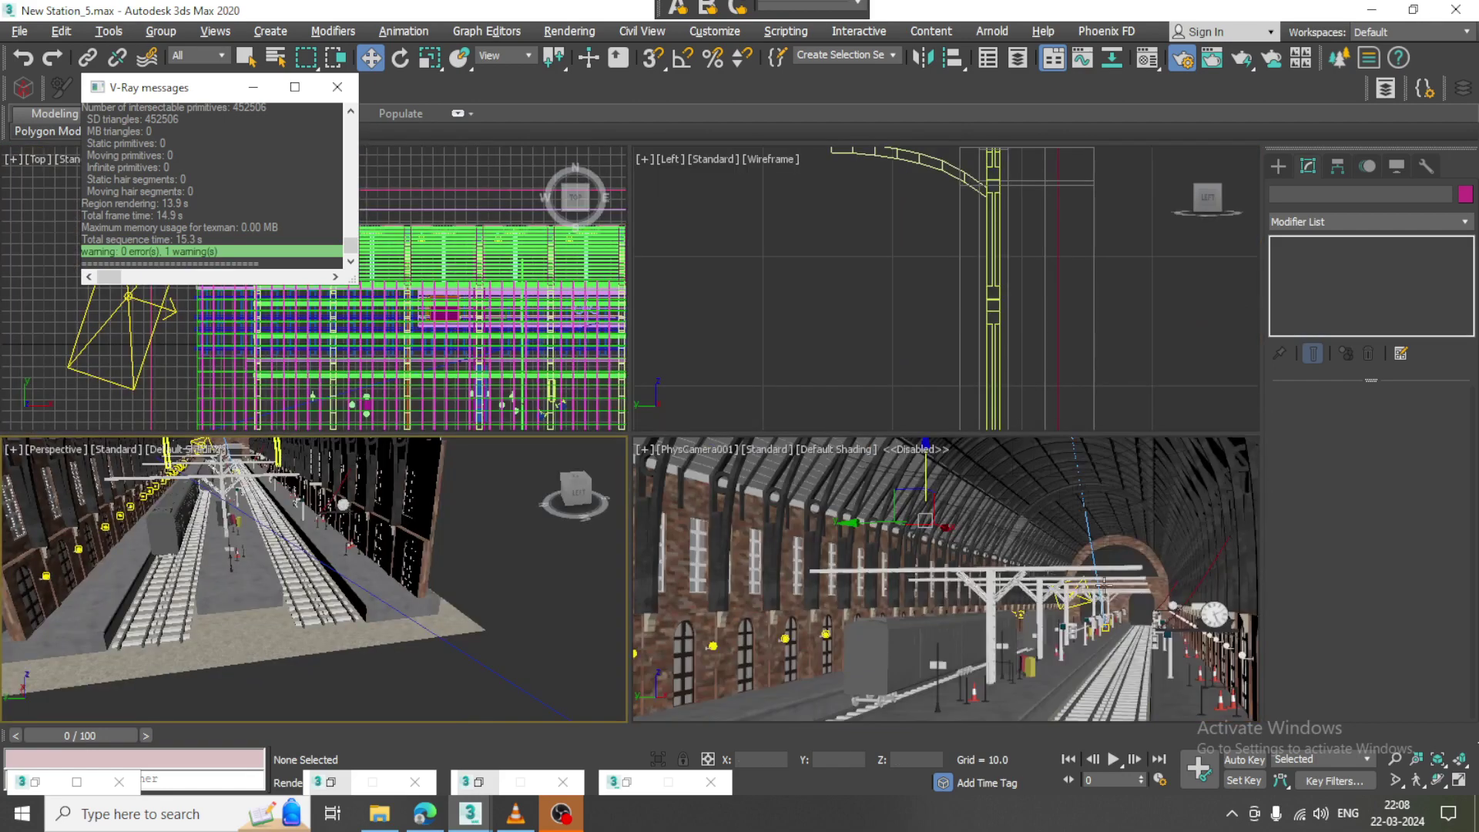
left_click(1104, 584)
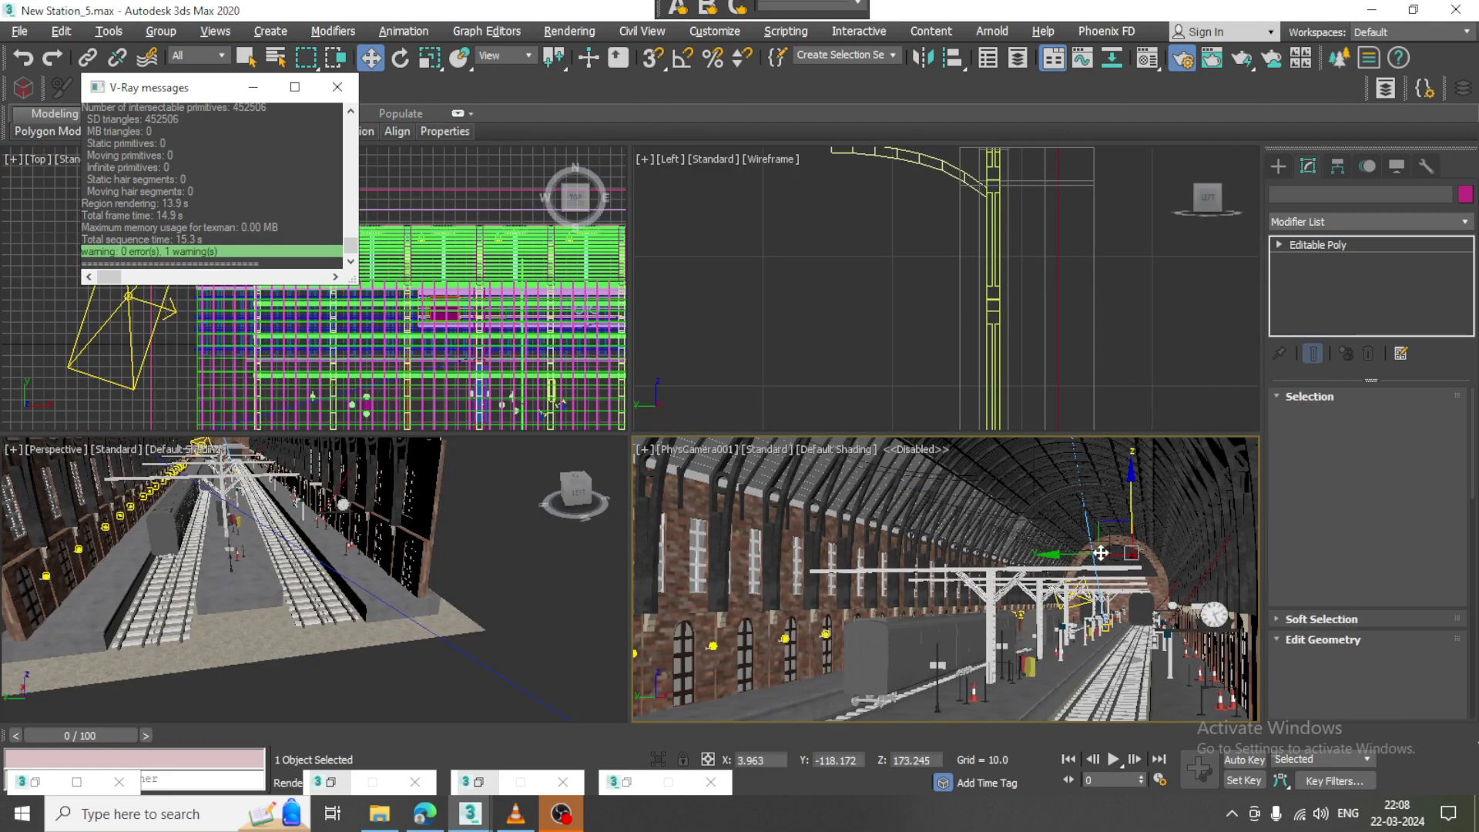
left_click(452, 557)
key("alt+w")
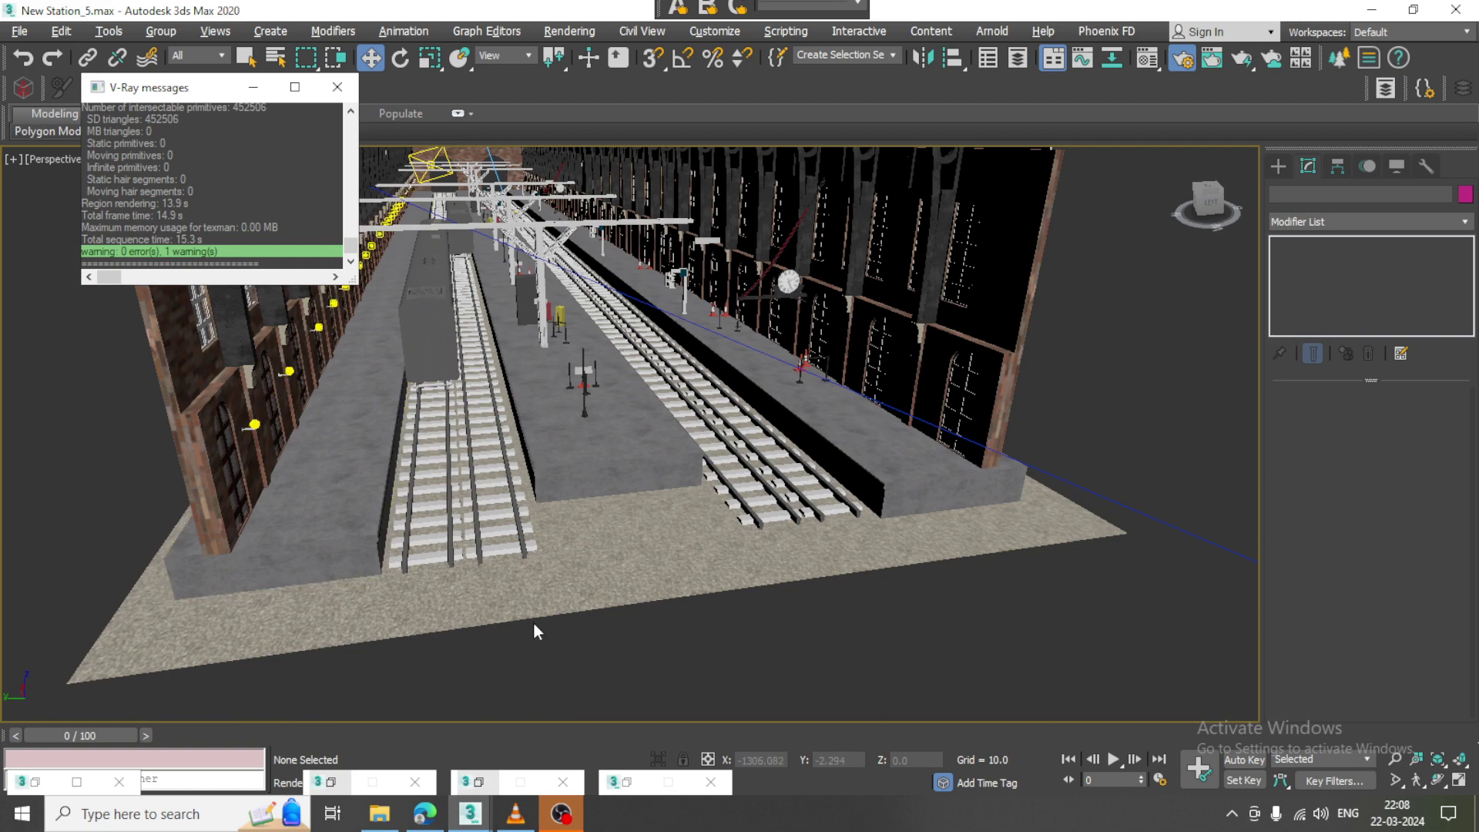
key("alt+w")
In the maximized Left view, select all the wall lamps on the left wall.
left_click(952, 302)
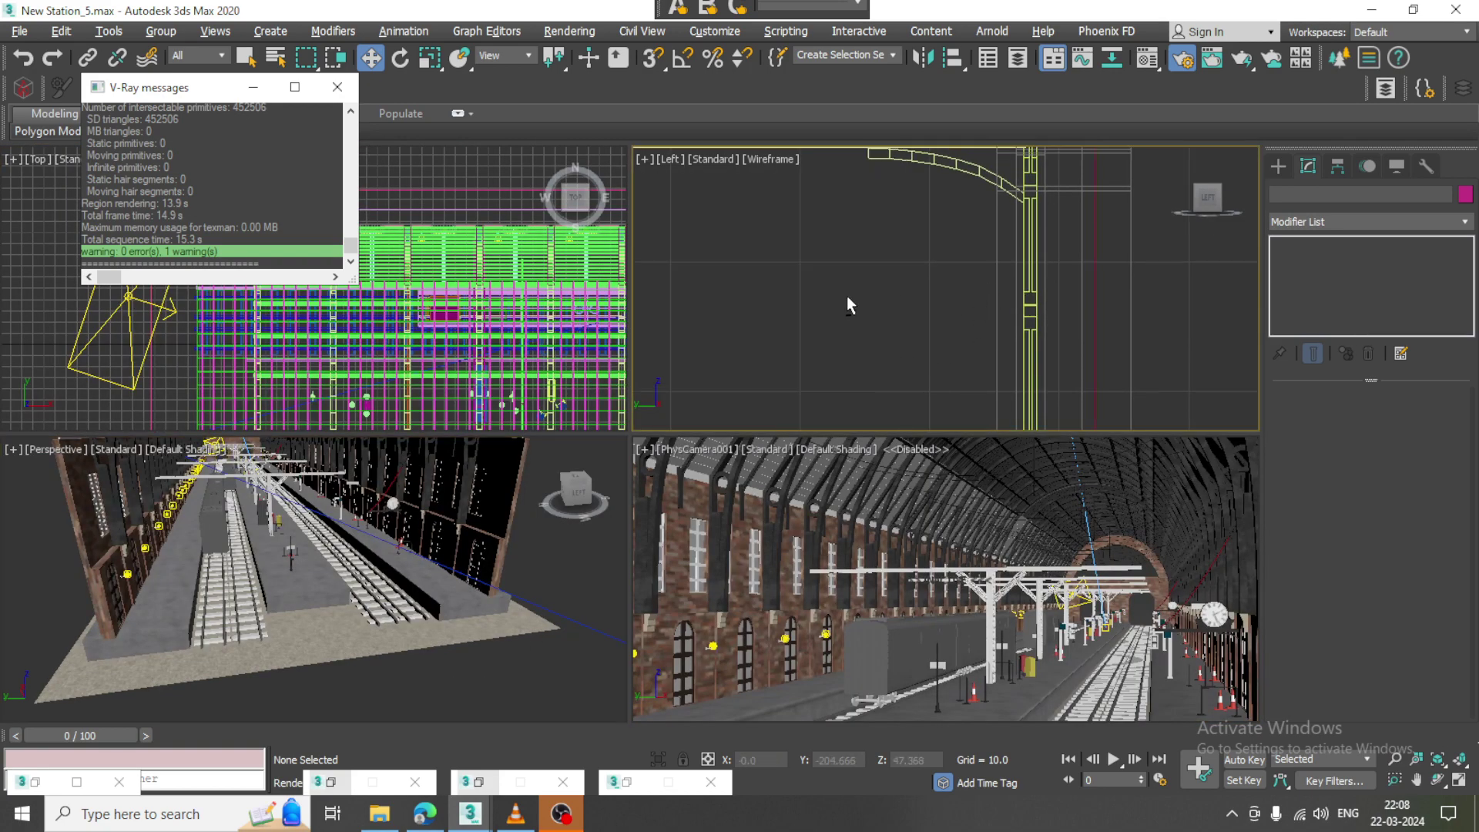
key("alt+w")
scroll(819, 317, "down", 6)
middle_click_drag(626, 370, 1102, 440)
scroll(651, 399, "up", 6)
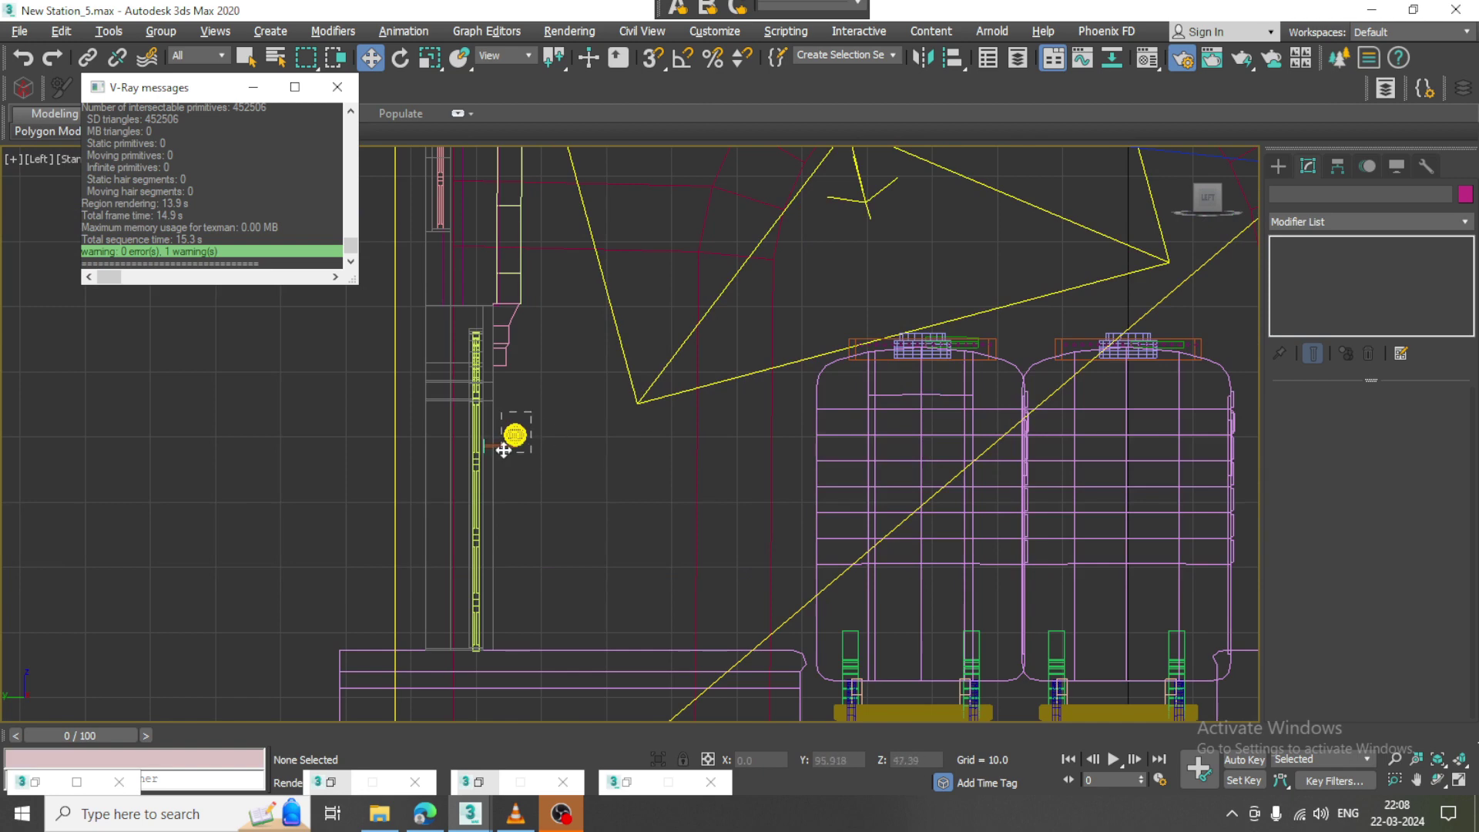
left_click_drag(503, 450, 500, 453)
scroll(503, 450, "up", 4)
middle_click_drag(505, 450, 576, 433)
scroll(614, 422, "down", 6)
Make a mirrored copy of the selected left-wall lamps along the X axis.
scroll(617, 439, "down", 4)
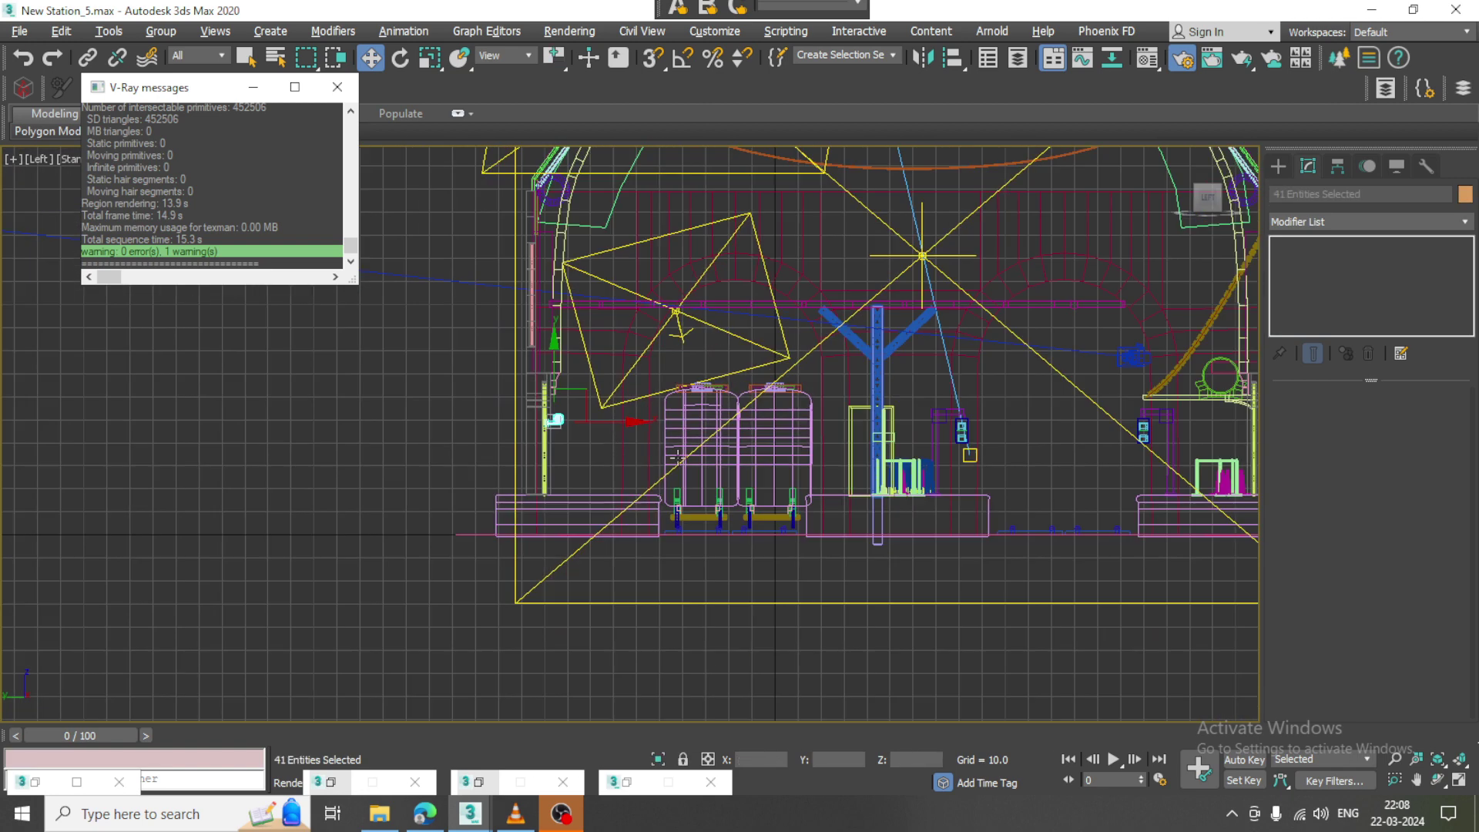
middle_click_drag(677, 457, 603, 463)
left_click(921, 59)
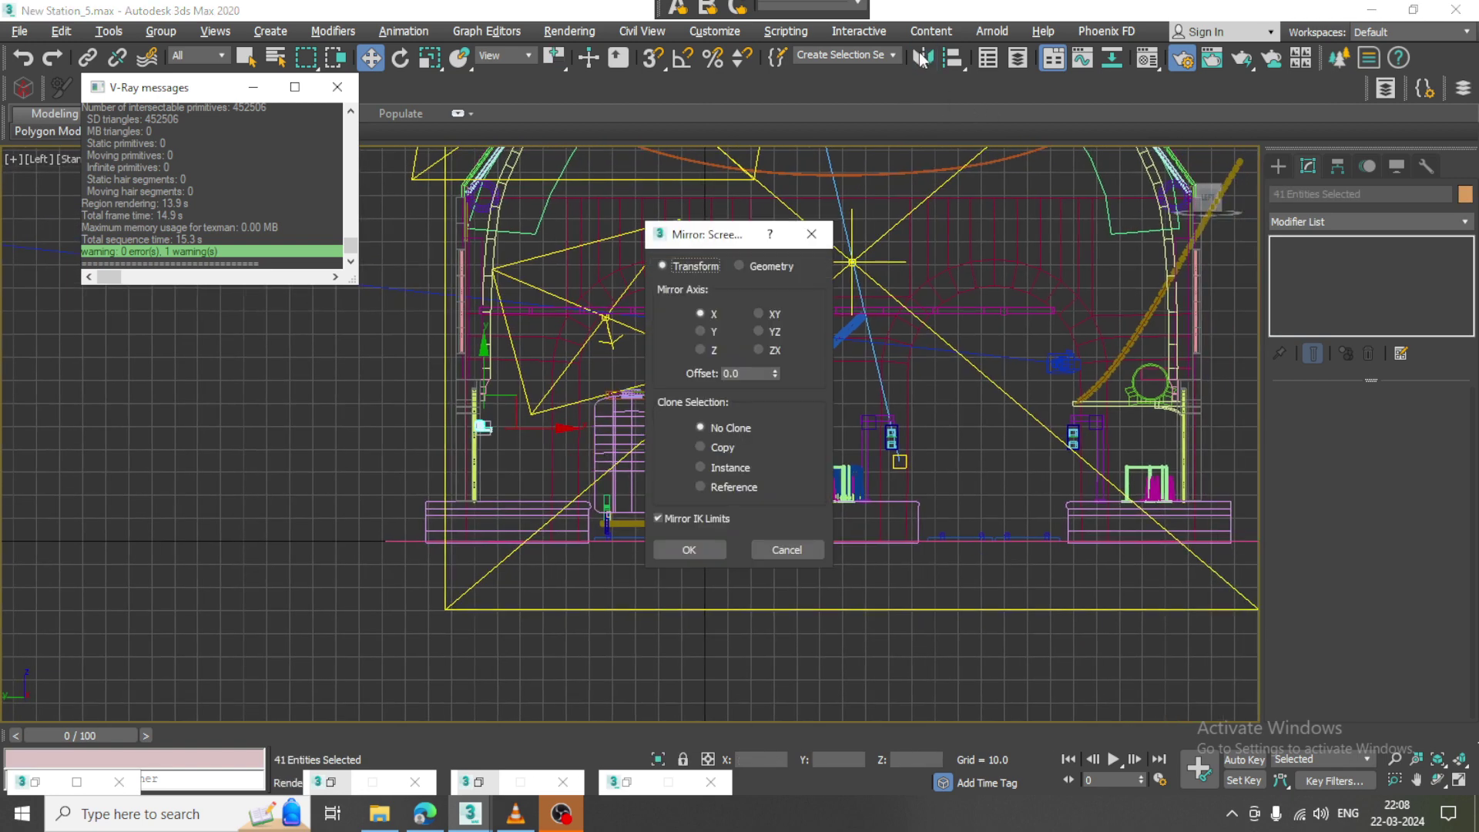
left_click(710, 446)
left_click(697, 552)
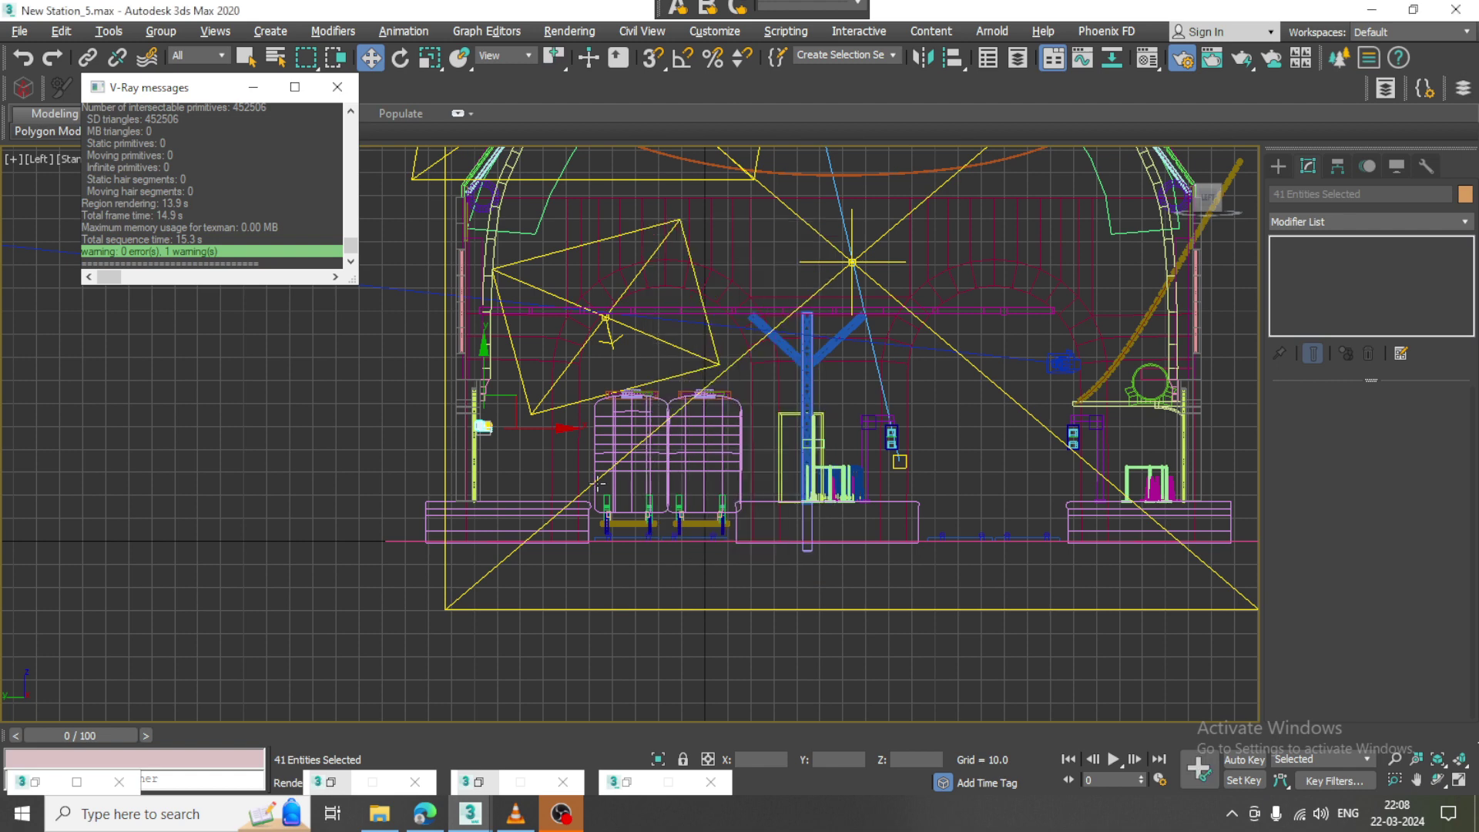
Move the mirrored lamps along X until they sit against the opposite wall.
scroll(550, 459, "down", 3)
middle_click_drag(550, 459, 504, 459)
left_click_drag(548, 453, 875, 482)
scroll(812, 429, "up", 5)
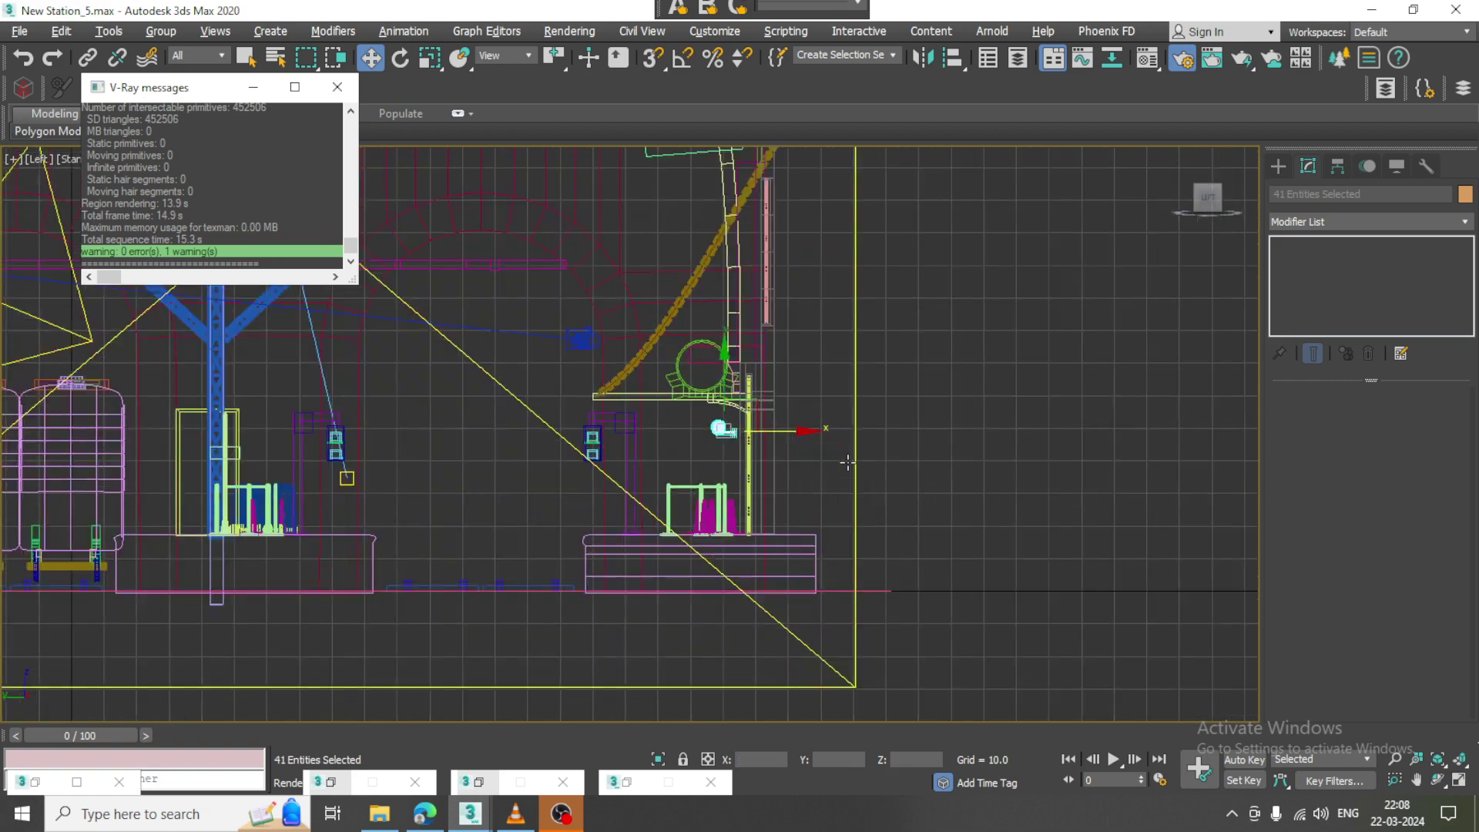
scroll(678, 470, "up", 2)
left_click_drag(692, 470, 727, 470)
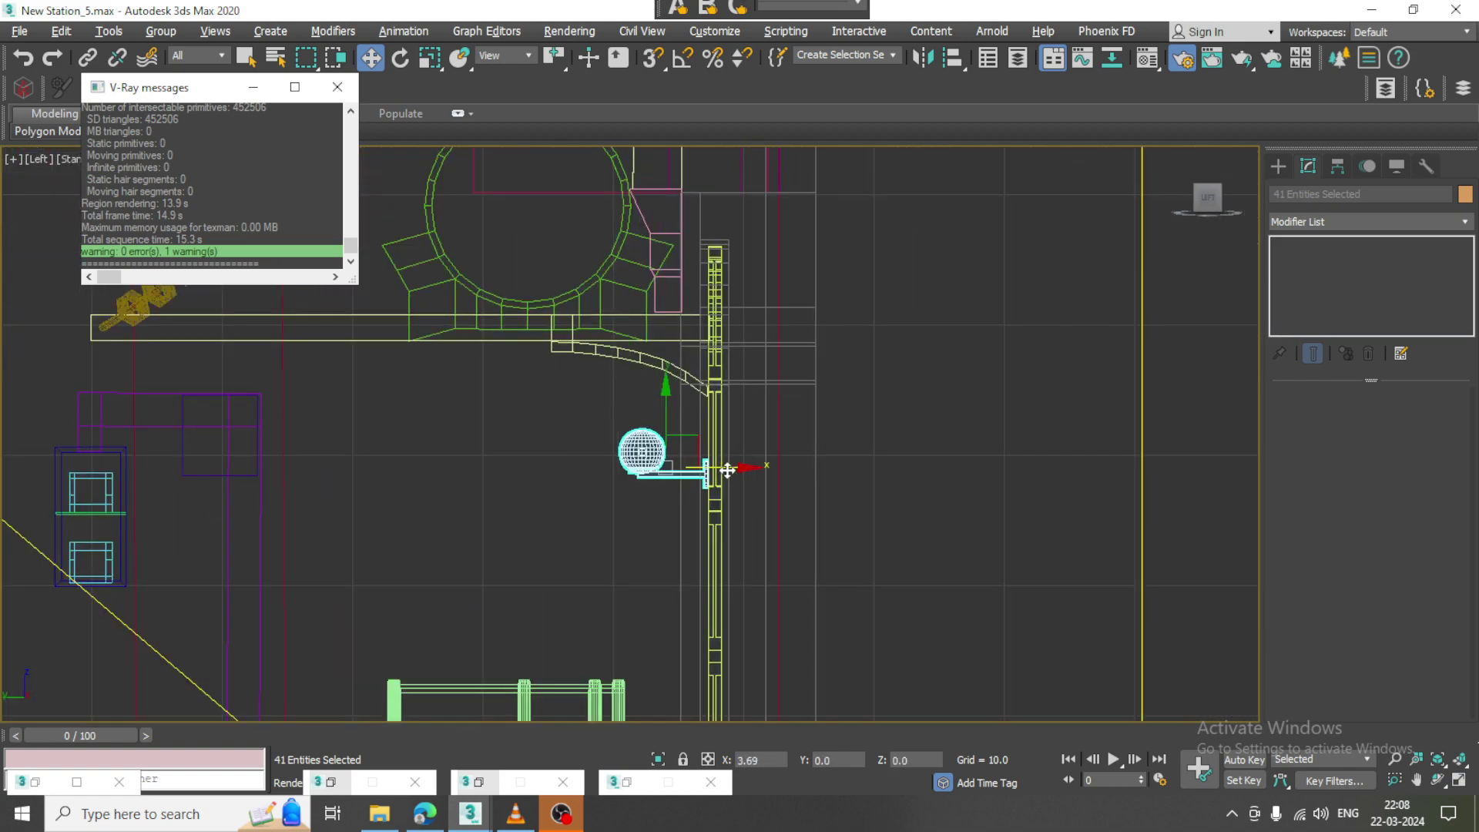
Pan and zoom the perspective view along the platform to inspect the wall lamps up close.
key("alt+w")
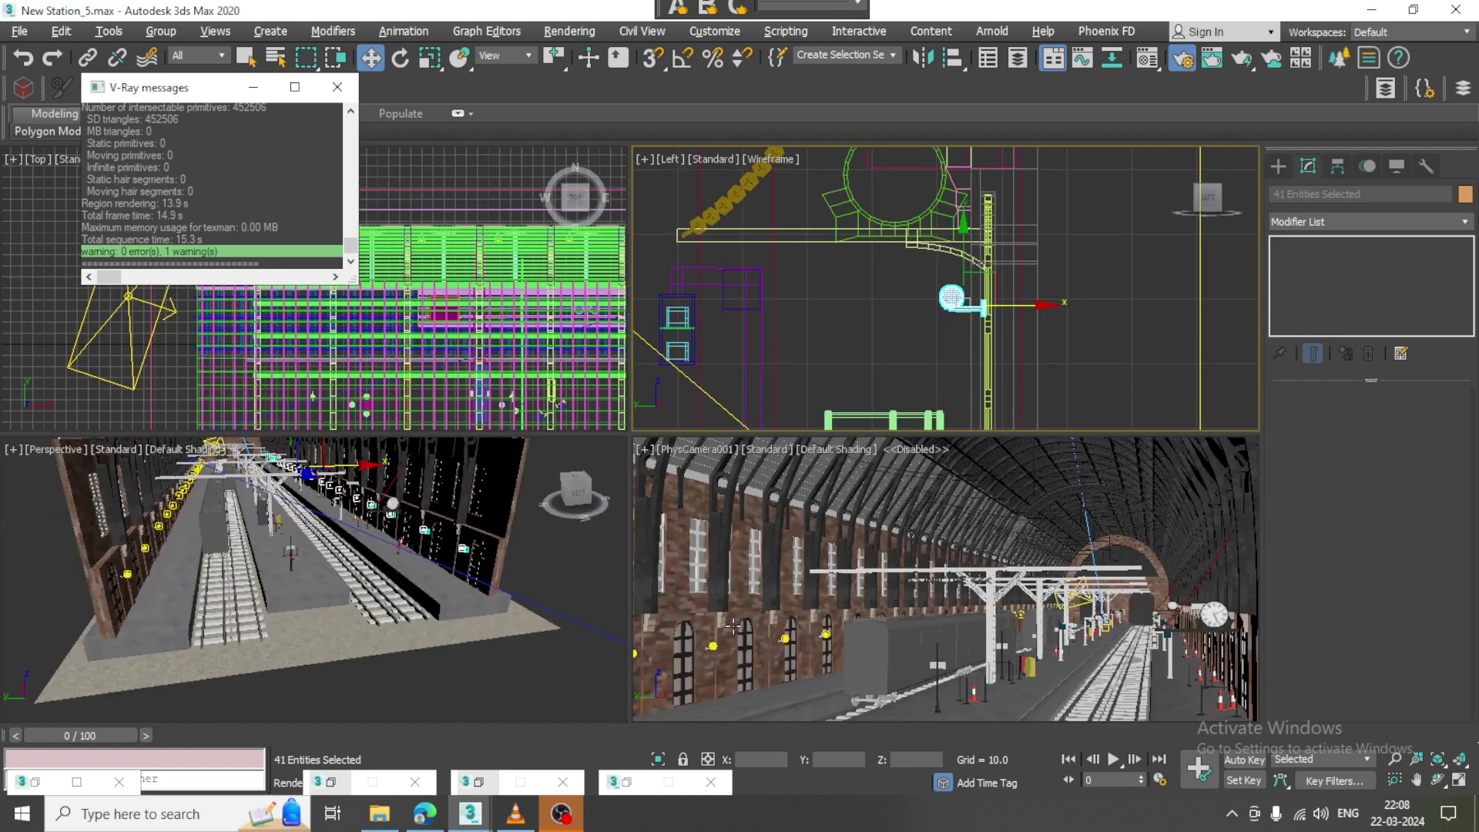
middle_click_drag(591, 563, 514, 553)
key("alt+w")
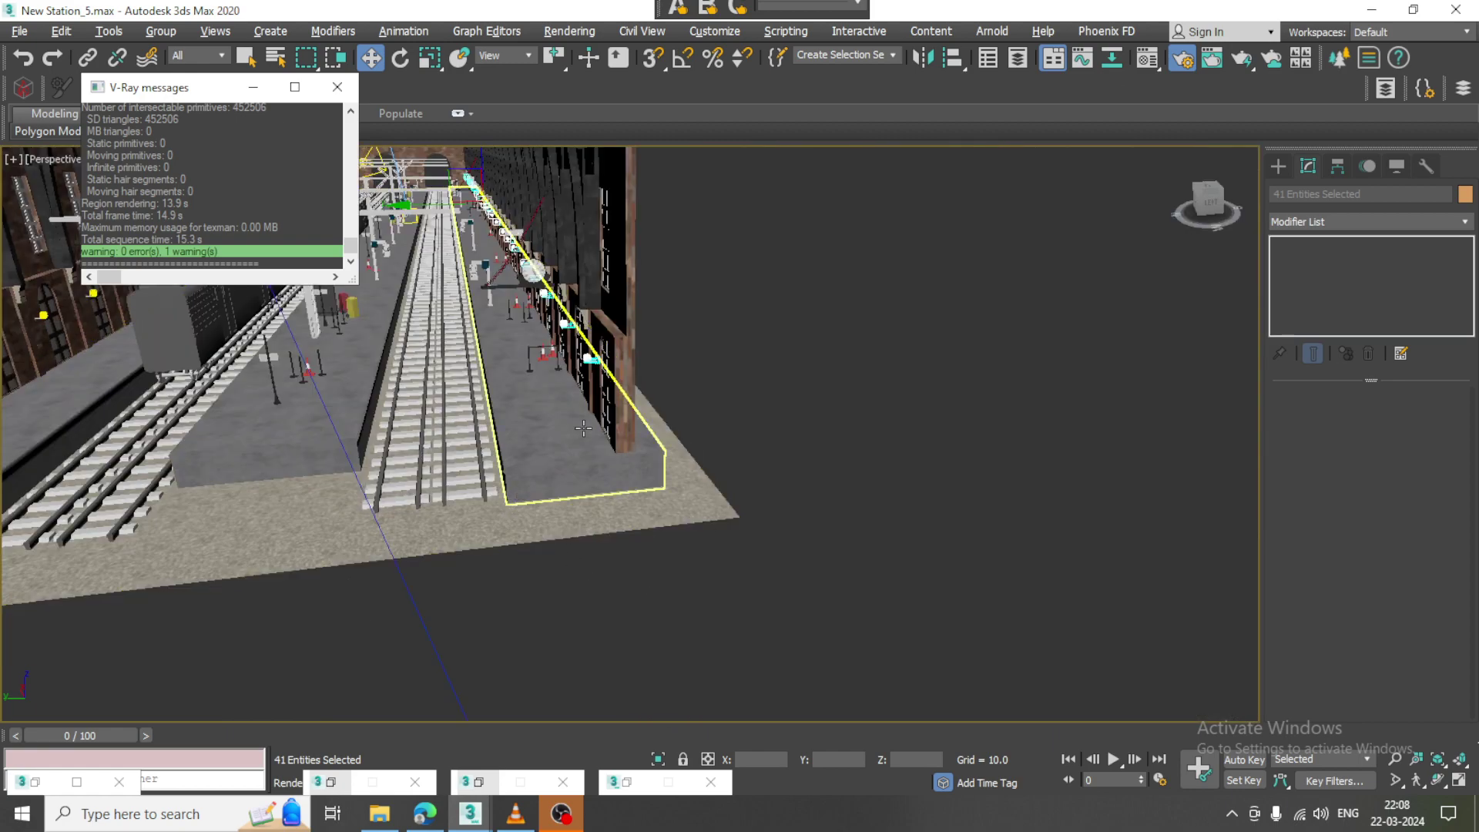
middle_click_drag(611, 442, 627, 455)
middle_click_drag(512, 323, 521, 332)
scroll(490, 228, "up", 4)
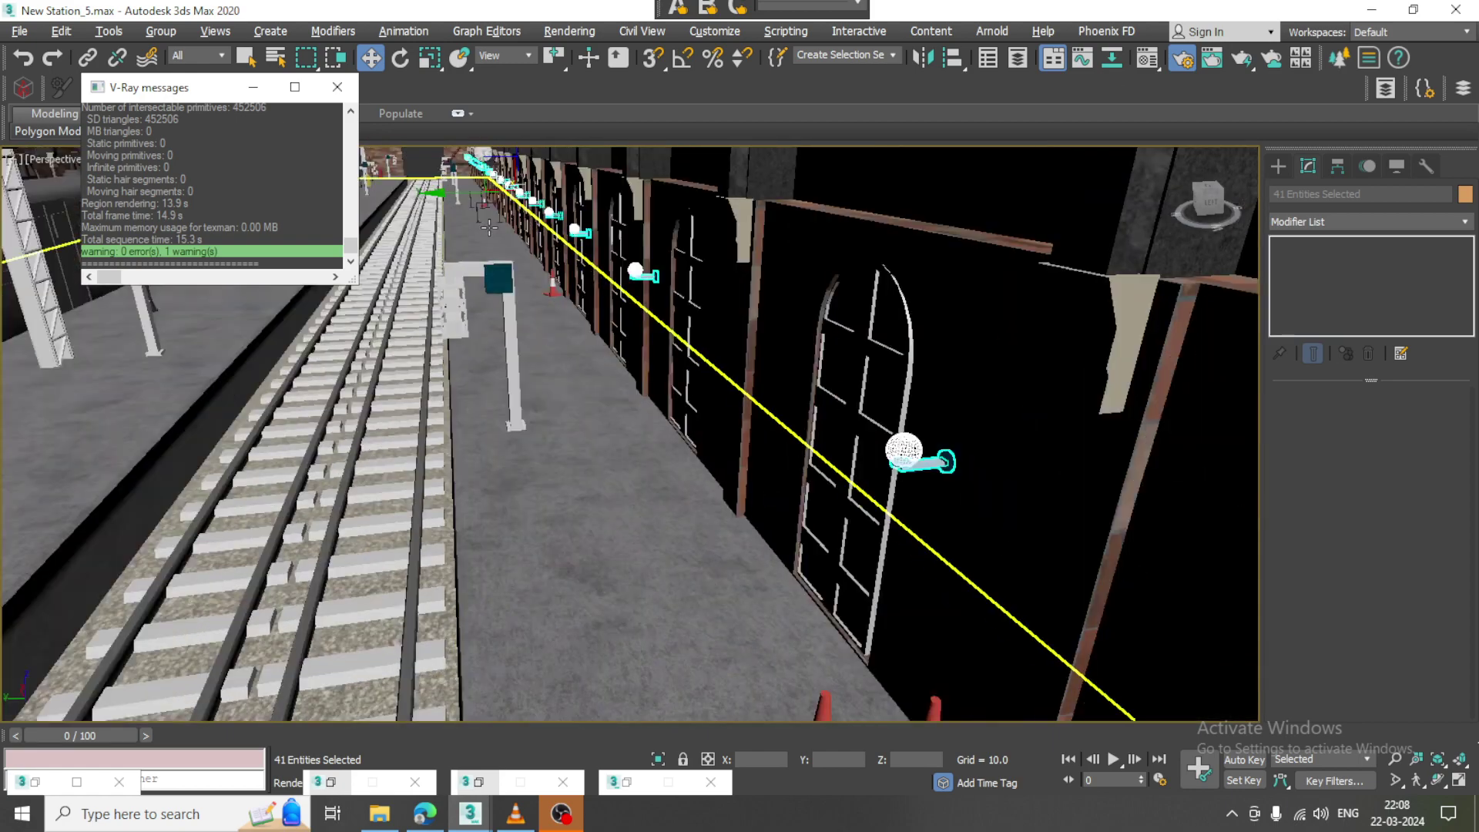
middle_click_drag(490, 228, 527, 322)
scroll(527, 322, "up", 6)
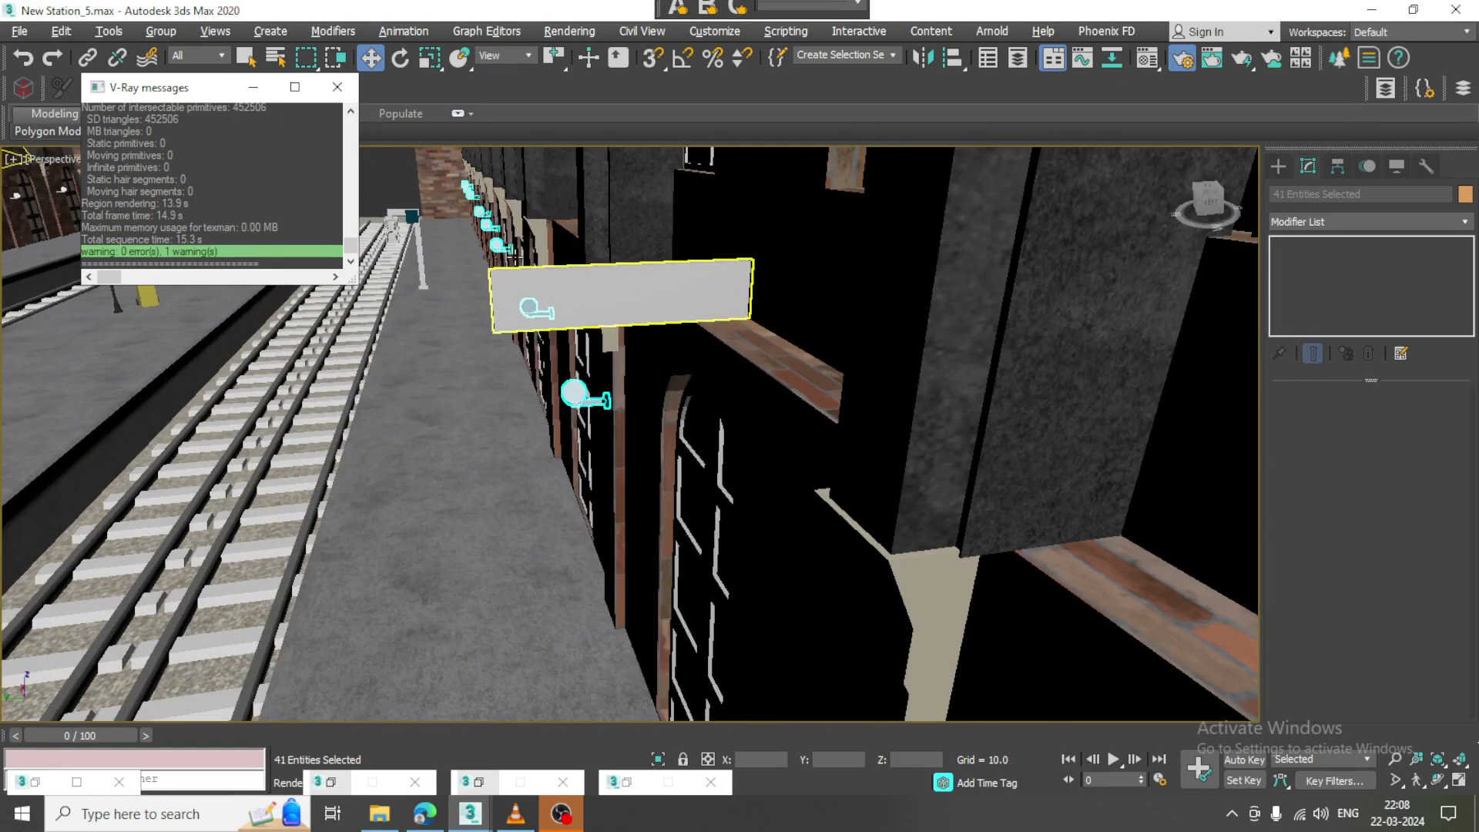
scroll(546, 309, "up", 4)
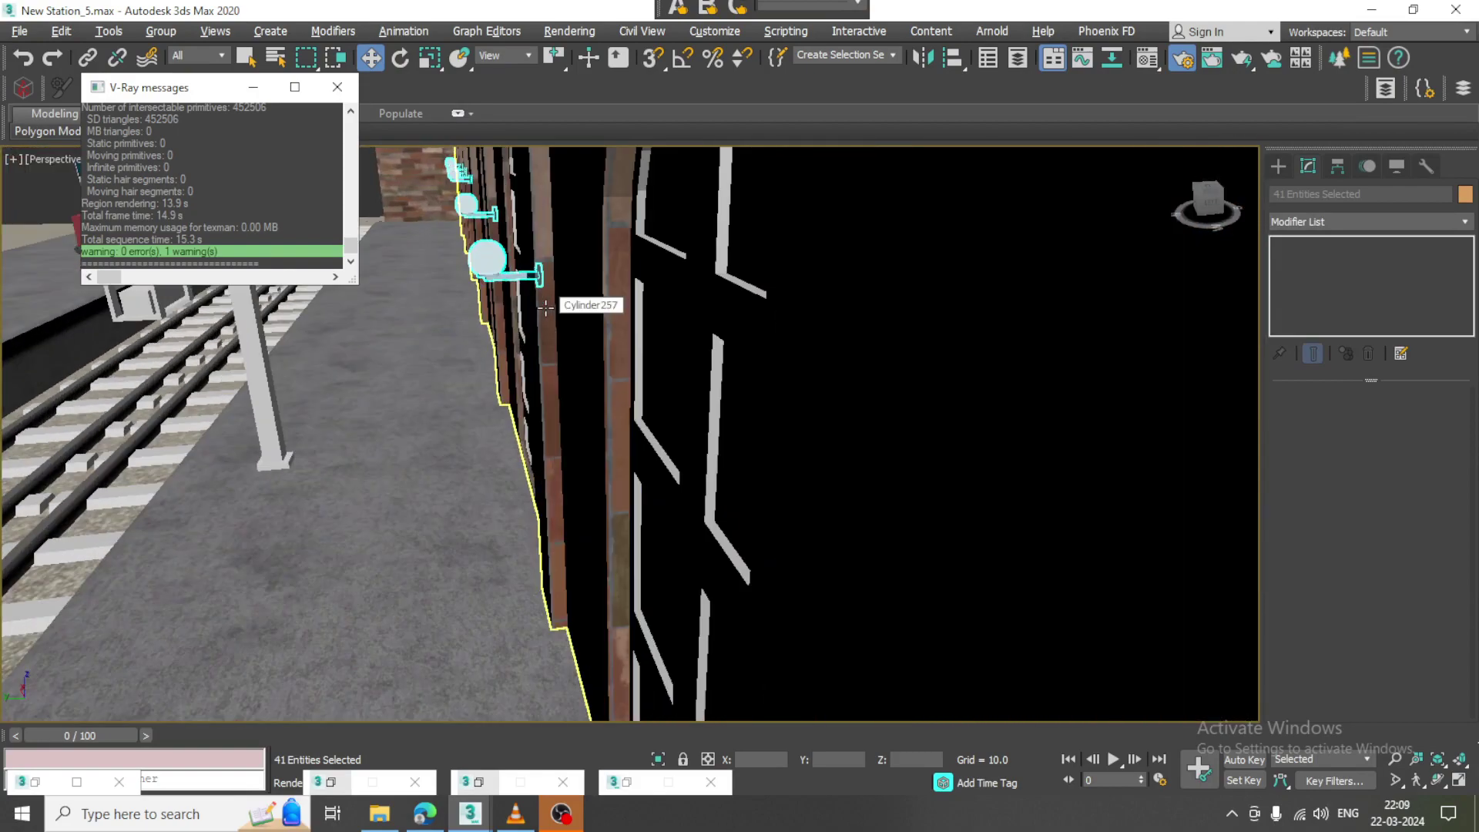
scroll(544, 306, "down", 4)
scroll(546, 306, "down", 8)
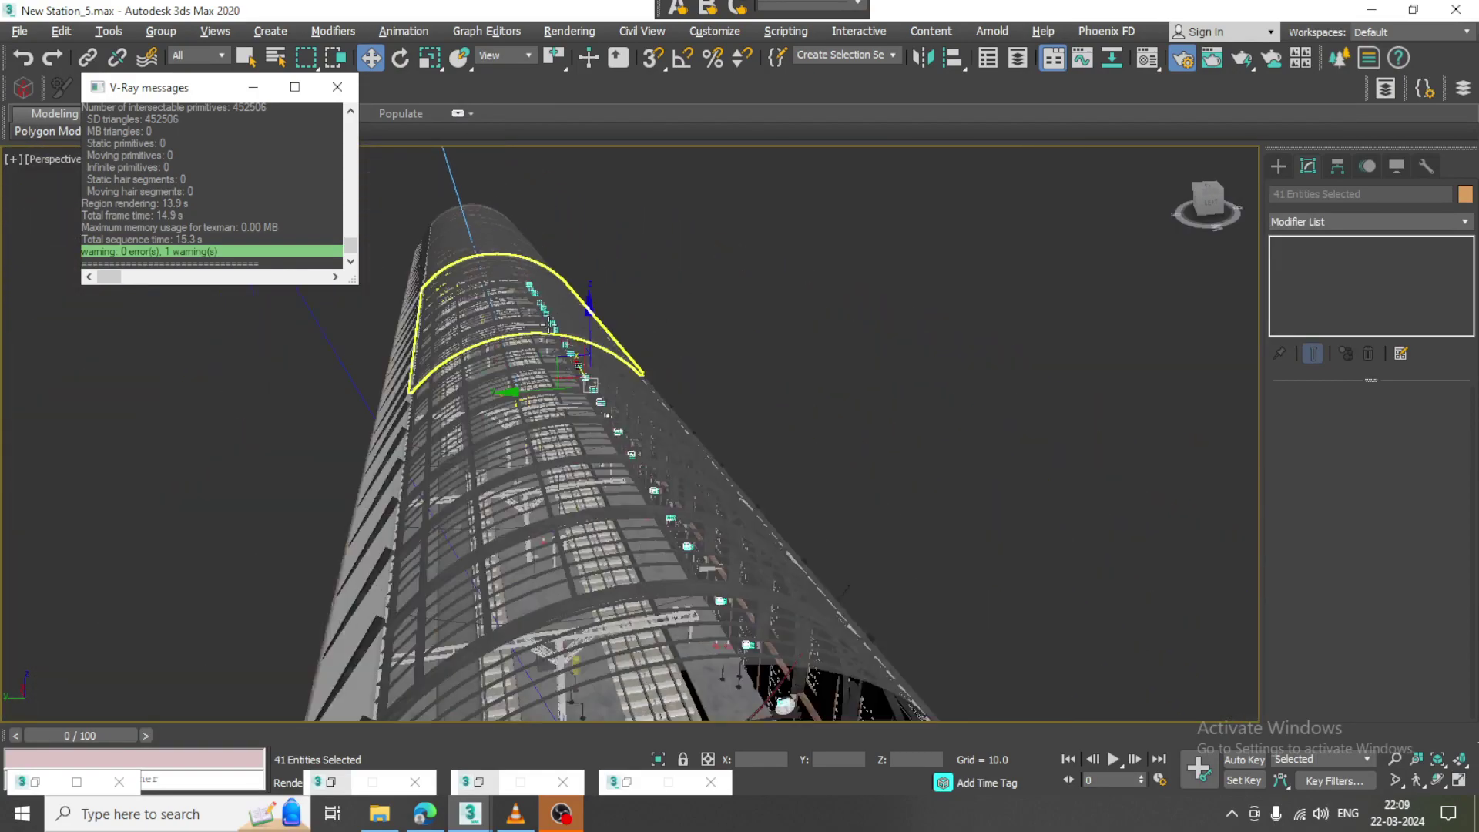
key("alt+w")
Maximize the PhysCamera001 view and minimize the Material Editor.
left_click(1142, 618)
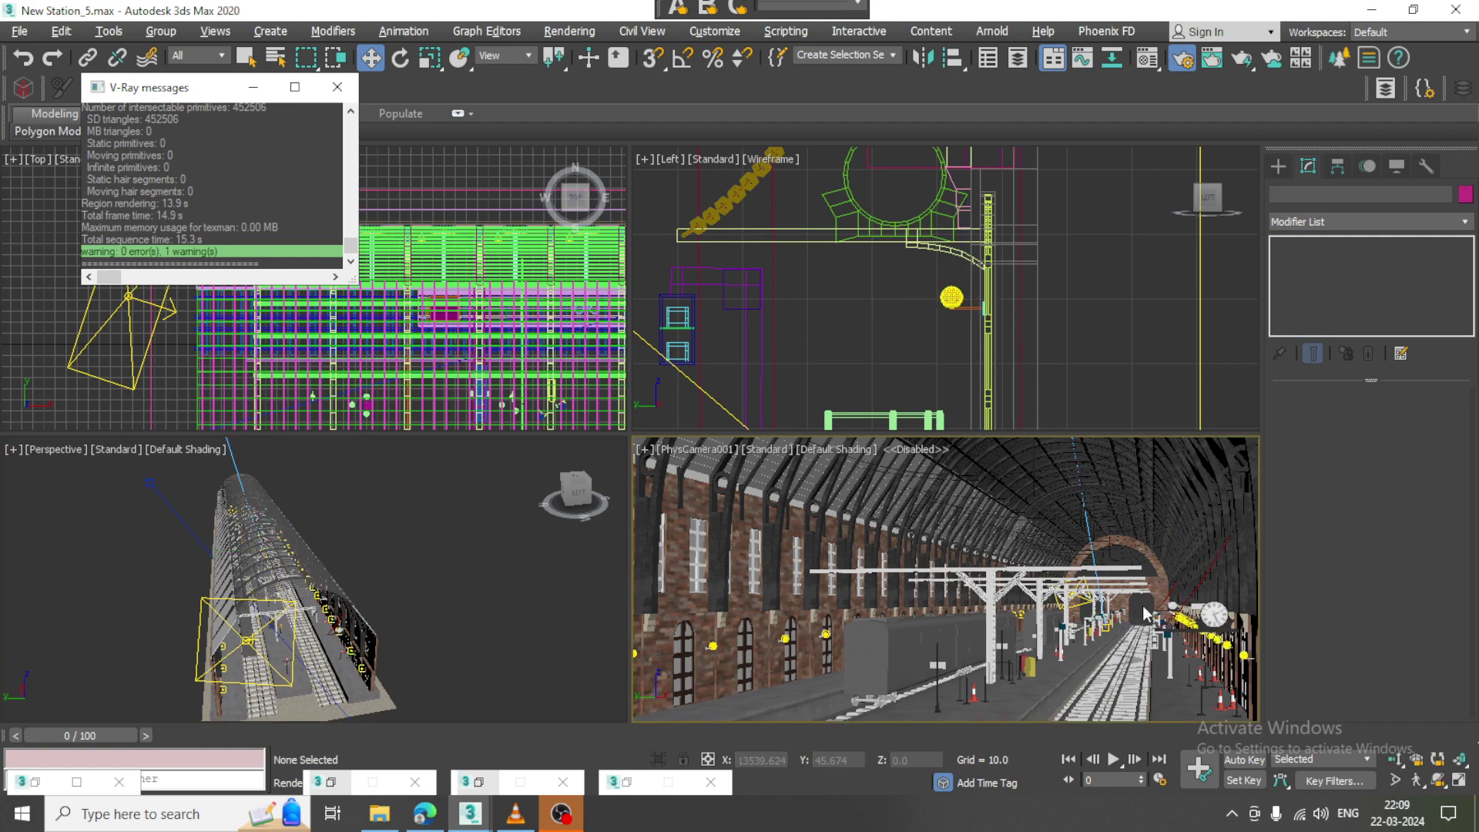
key("alt+w")
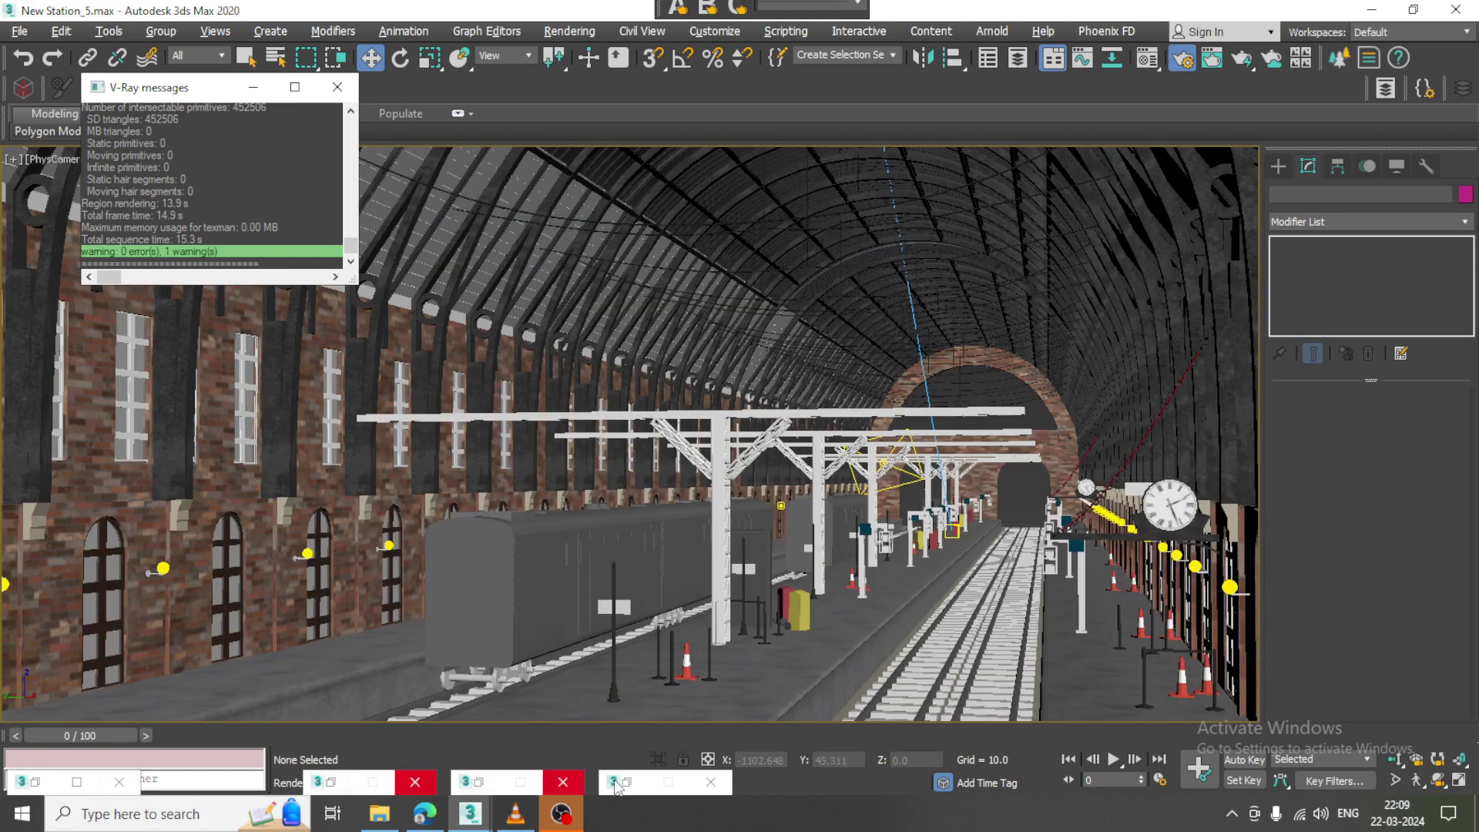
left_click(478, 785)
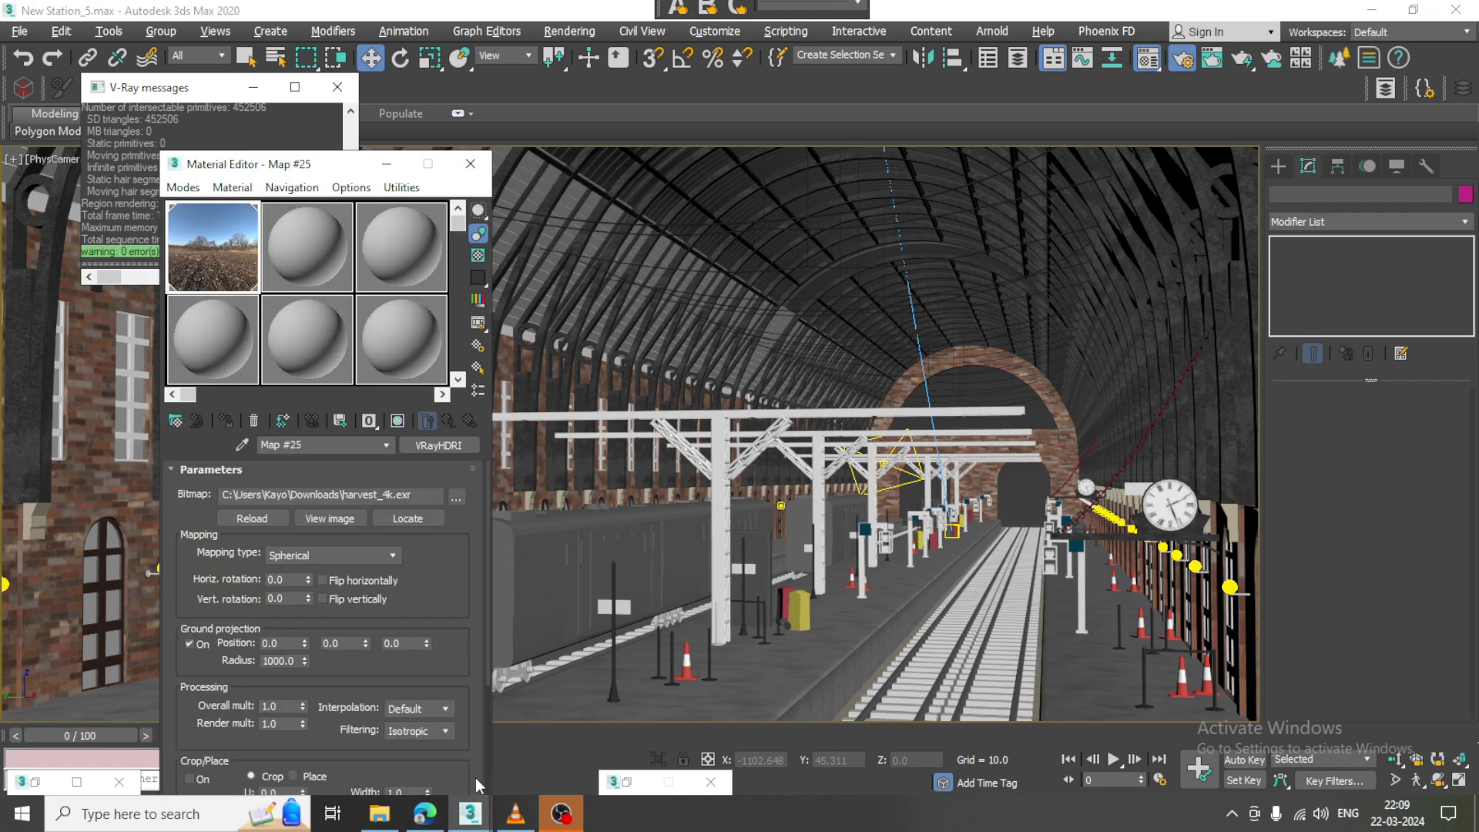
left_click(386, 163)
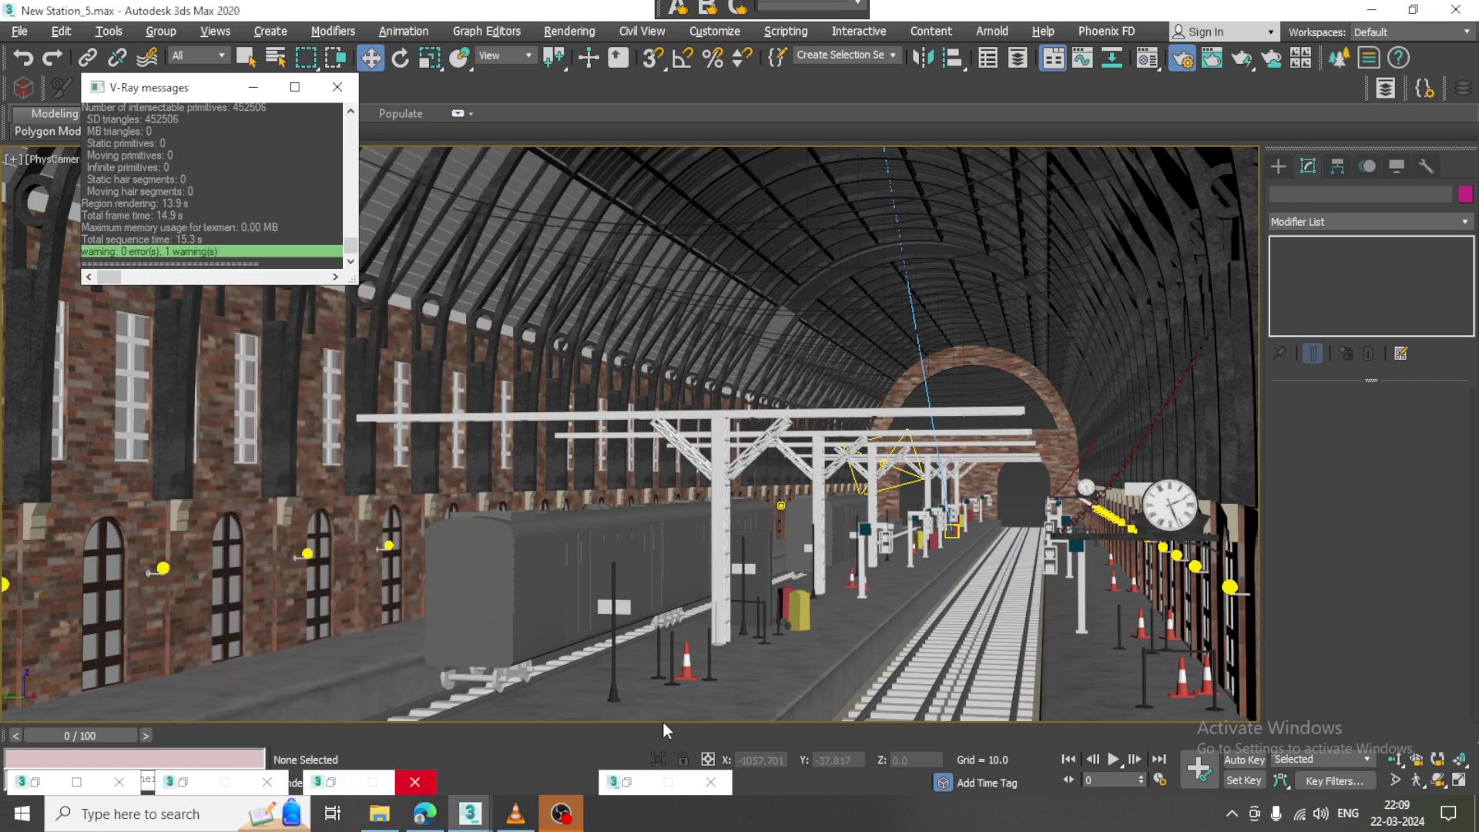
Render the camera view in V-Ray and close the finished 23.0 s frame buffer.
left_click(633, 784)
left_click(1074, 180)
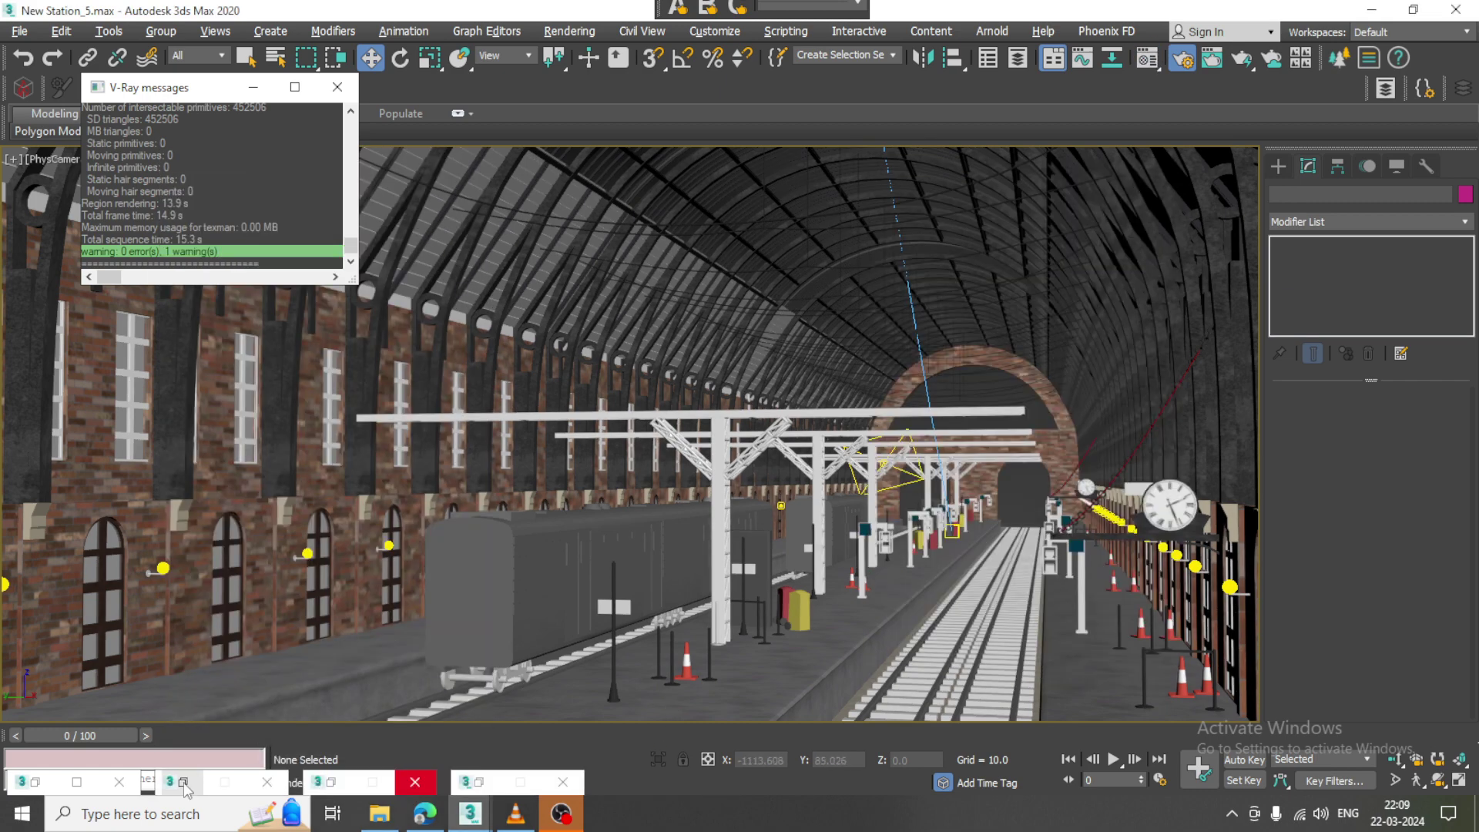
left_click(559, 32)
left_click(587, 63)
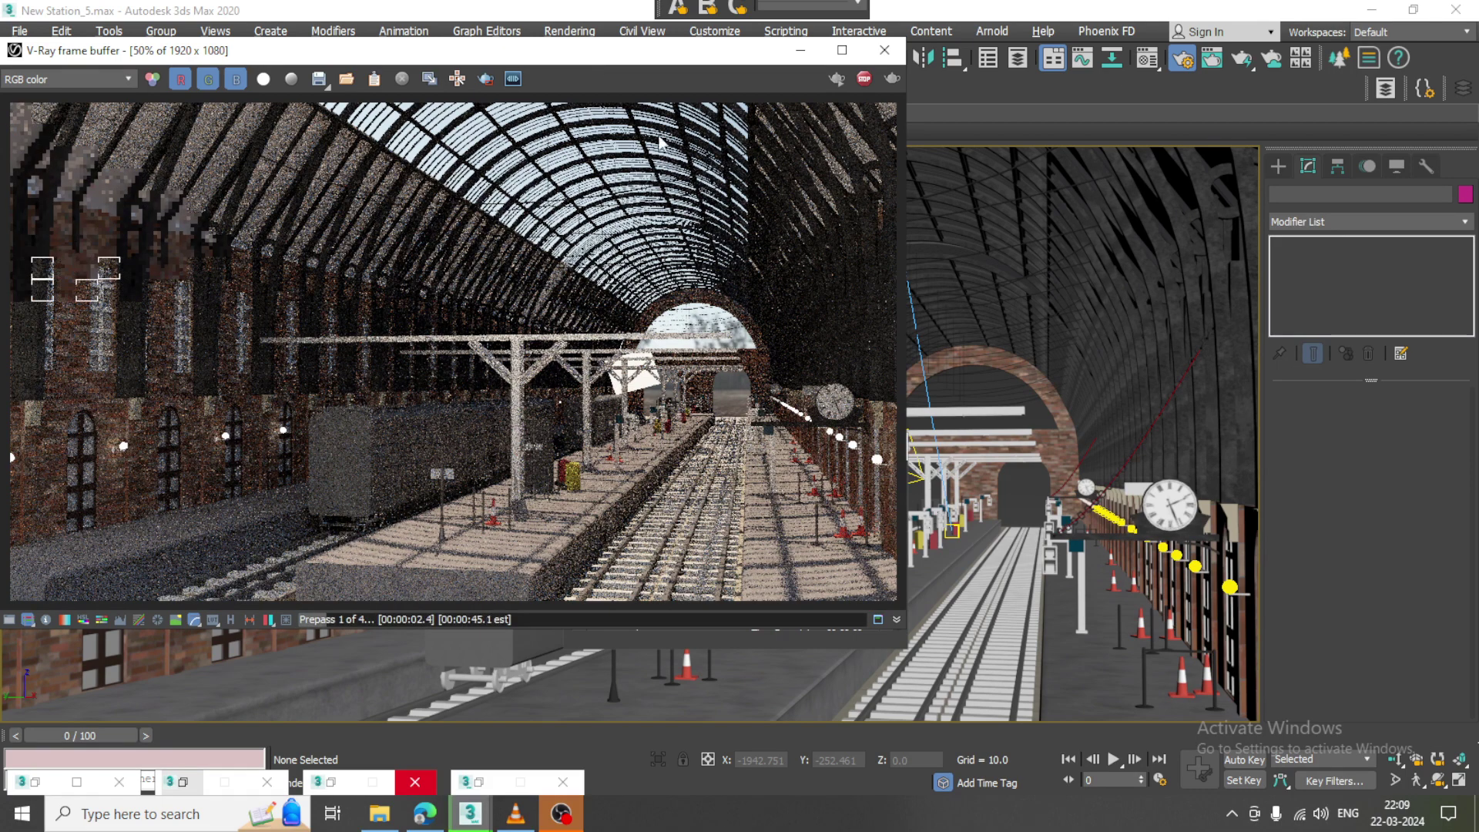
left_click(803, 50)
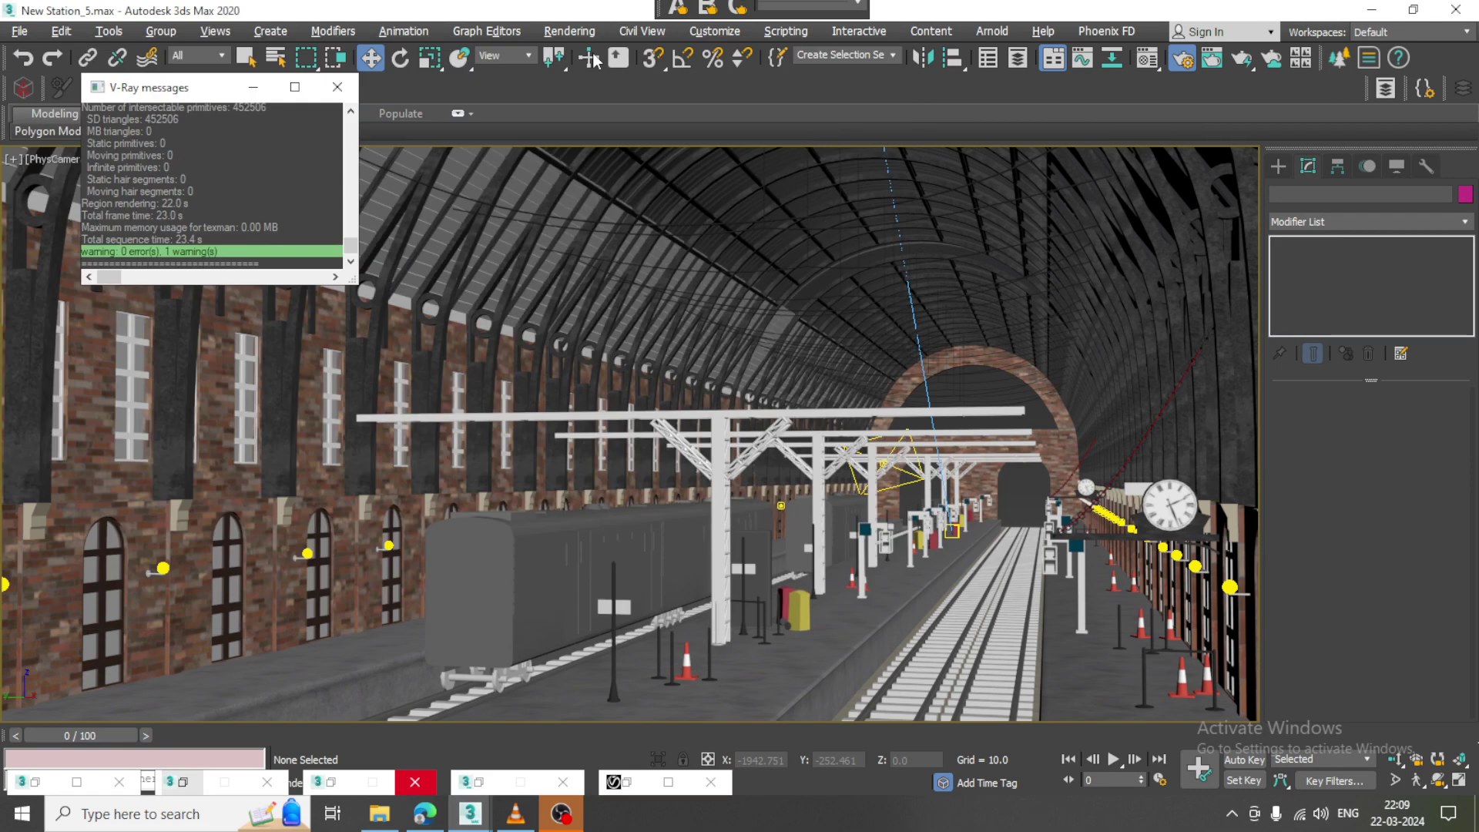
Save the scene file and minimize the V-Ray messages window.
left_click(20, 31)
left_click(91, 174)
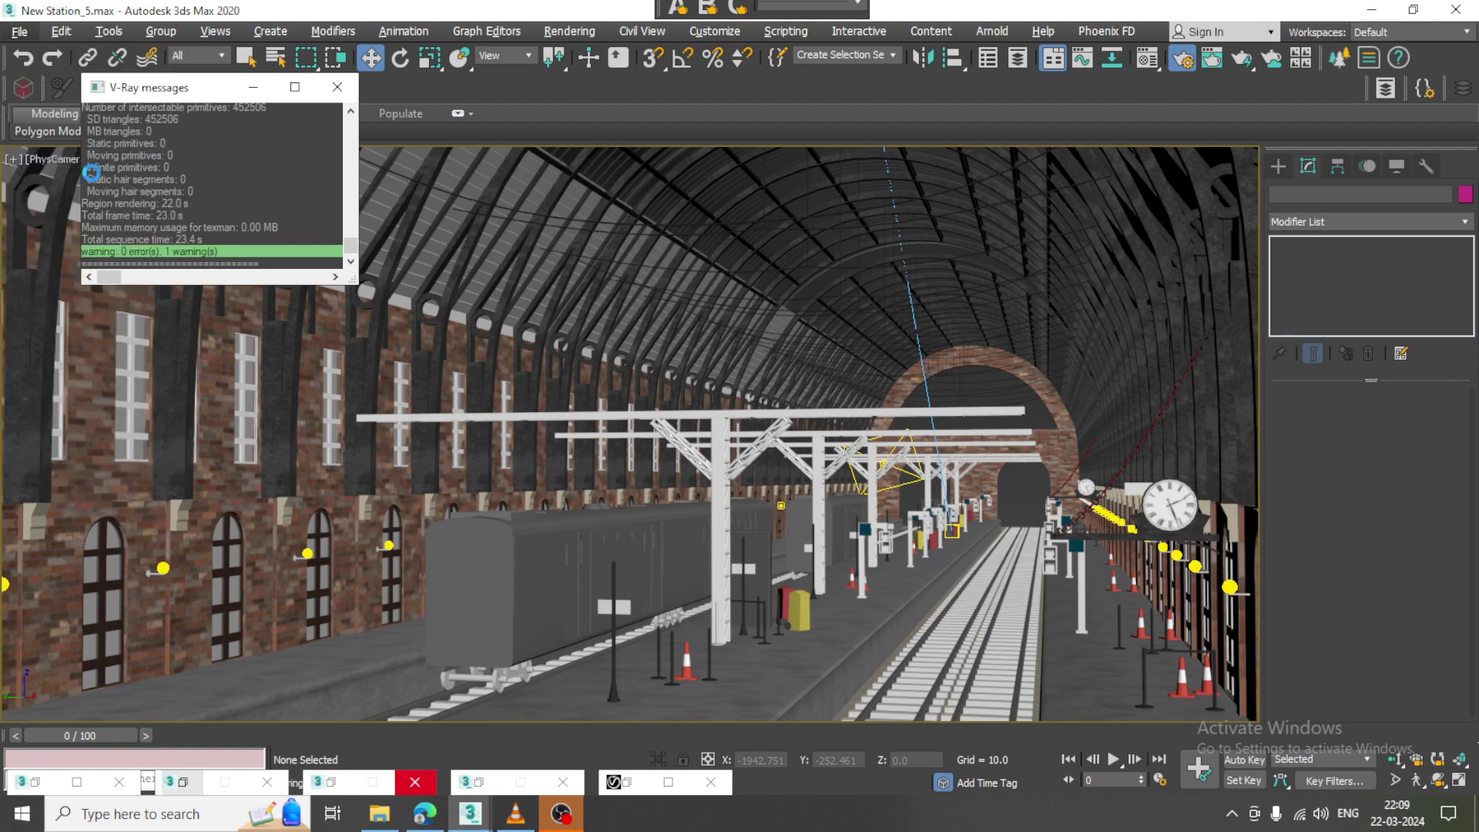
left_click(253, 87)
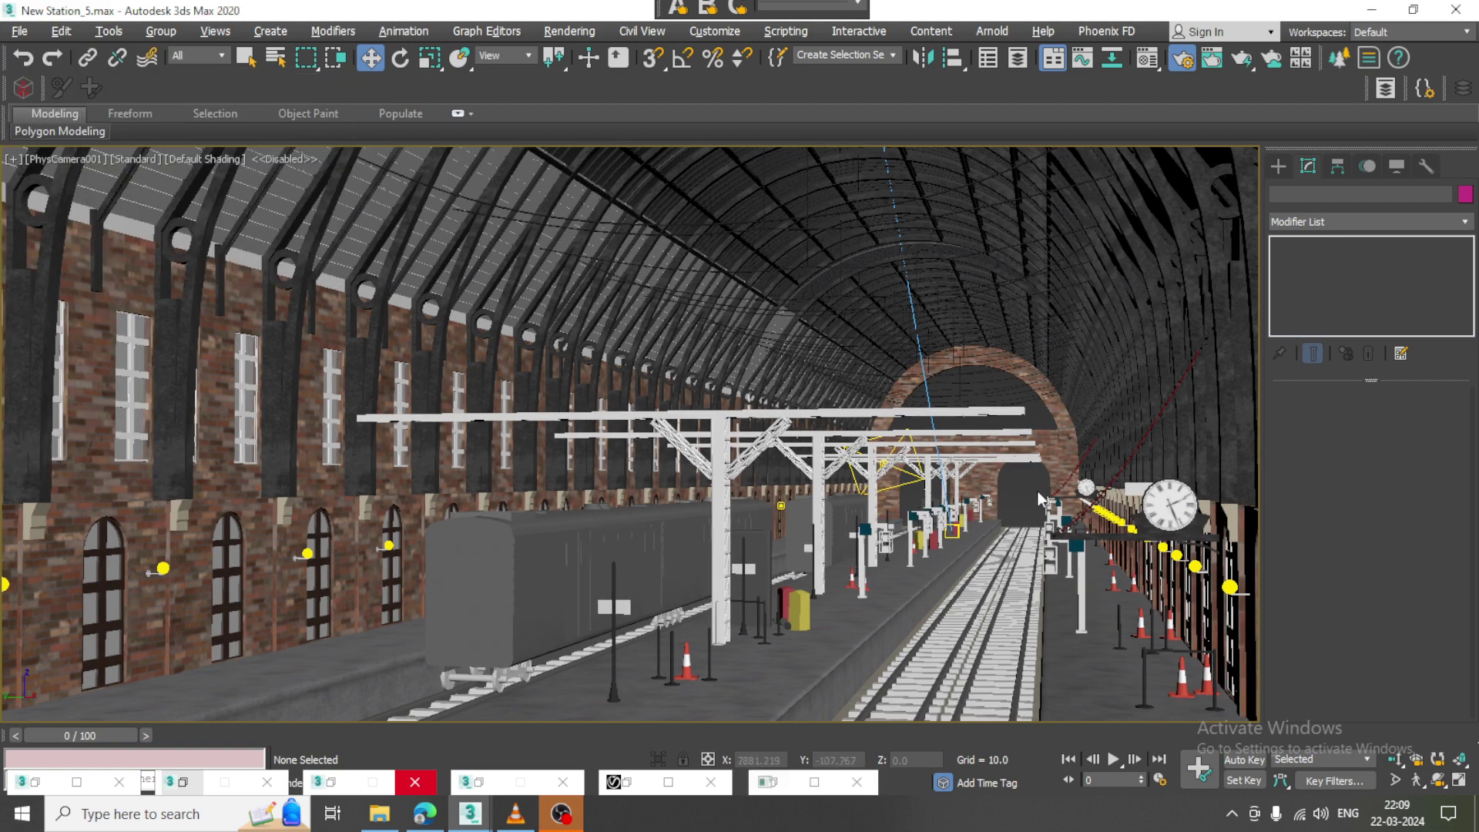
Switch to the Perspective view and browse the Geometric/Deformable space warps in the Create panel.
key("p")
middle_click_drag(804, 466, 769, 410, "alt")
scroll(931, 509, "down", 6)
scroll(769, 410, "up", 3)
left_click(1279, 168)
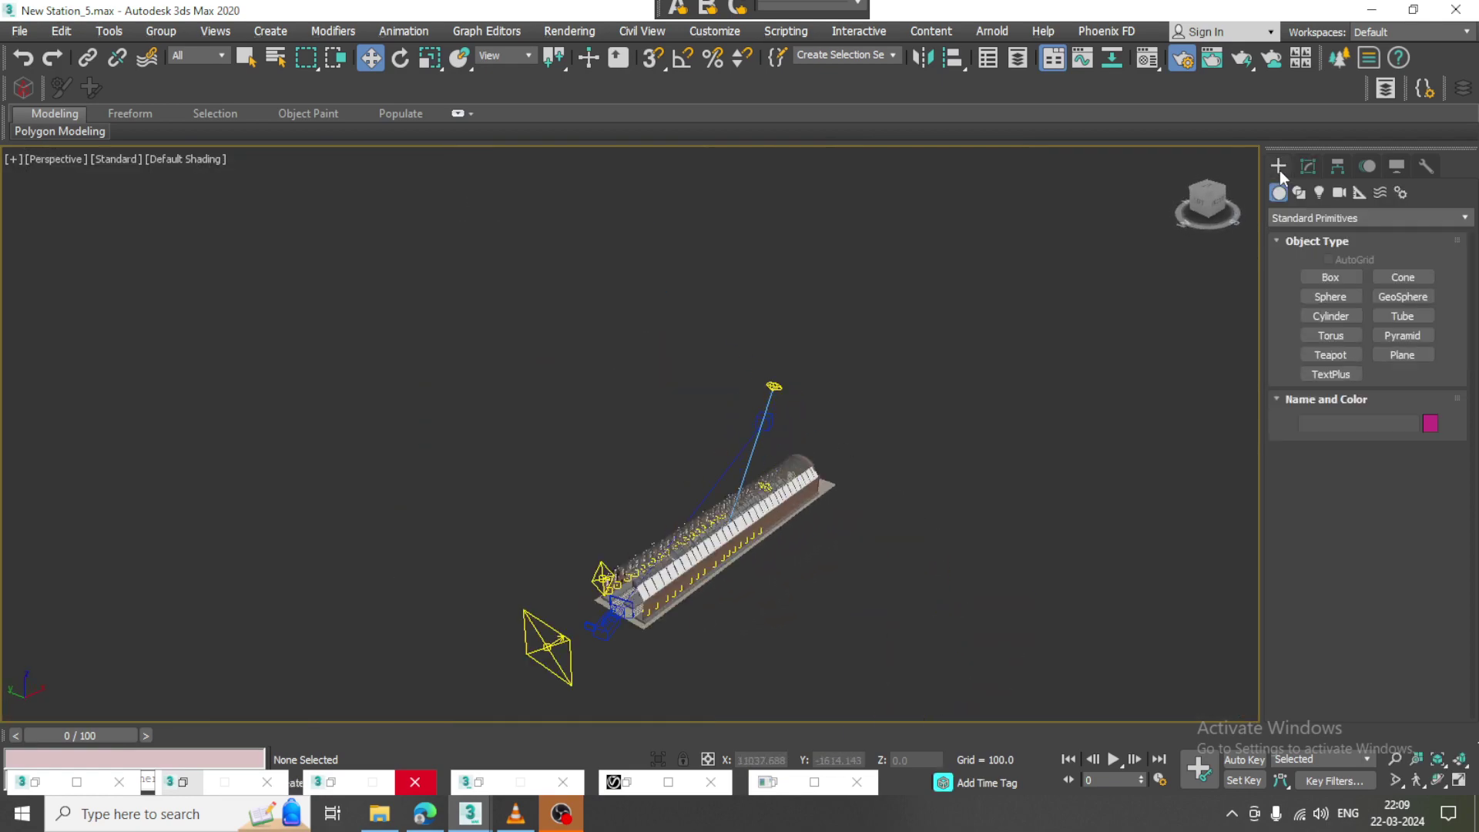
left_click(1381, 192)
left_click(1353, 219)
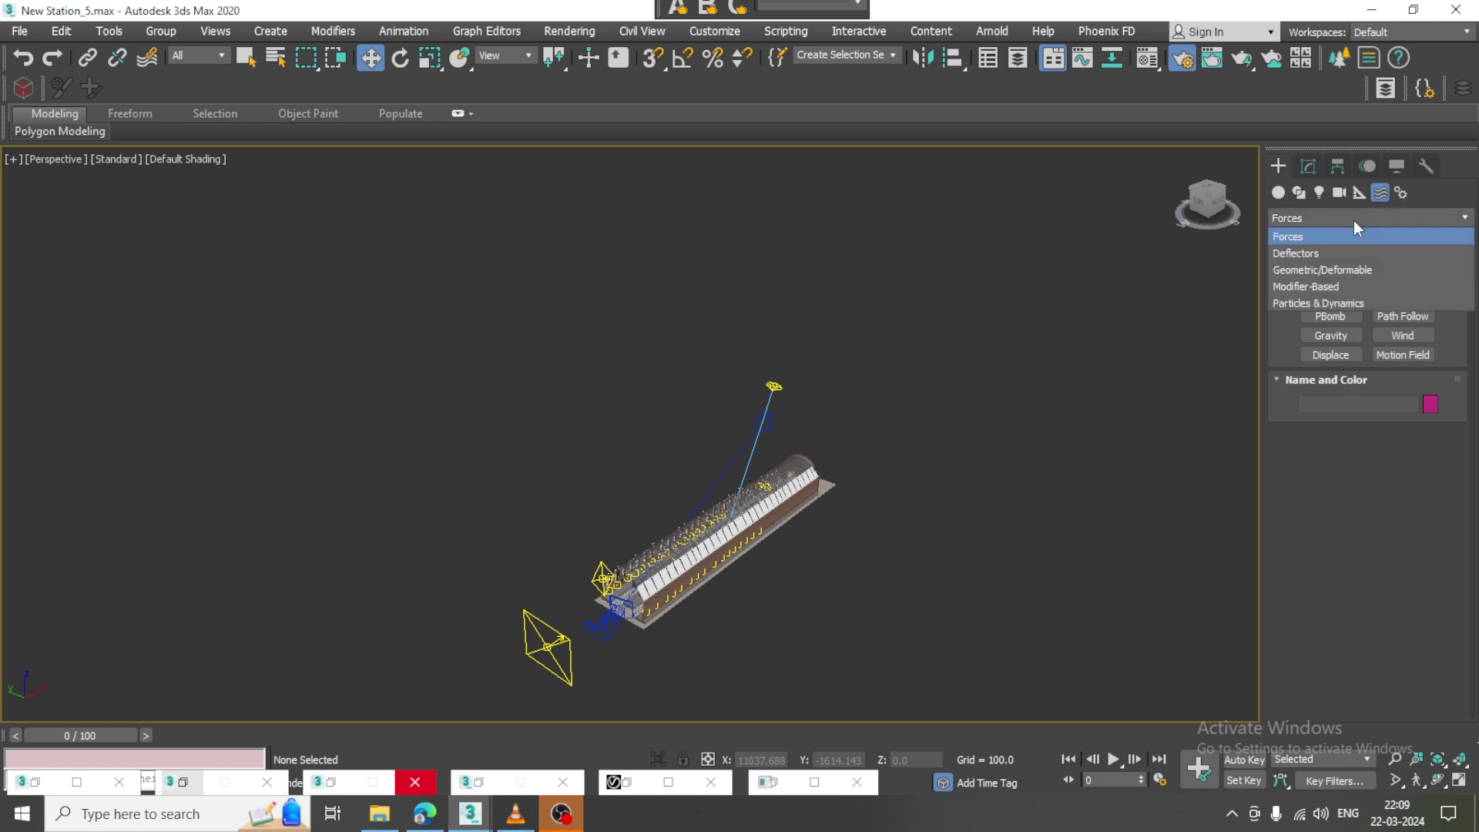
left_click(1365, 265)
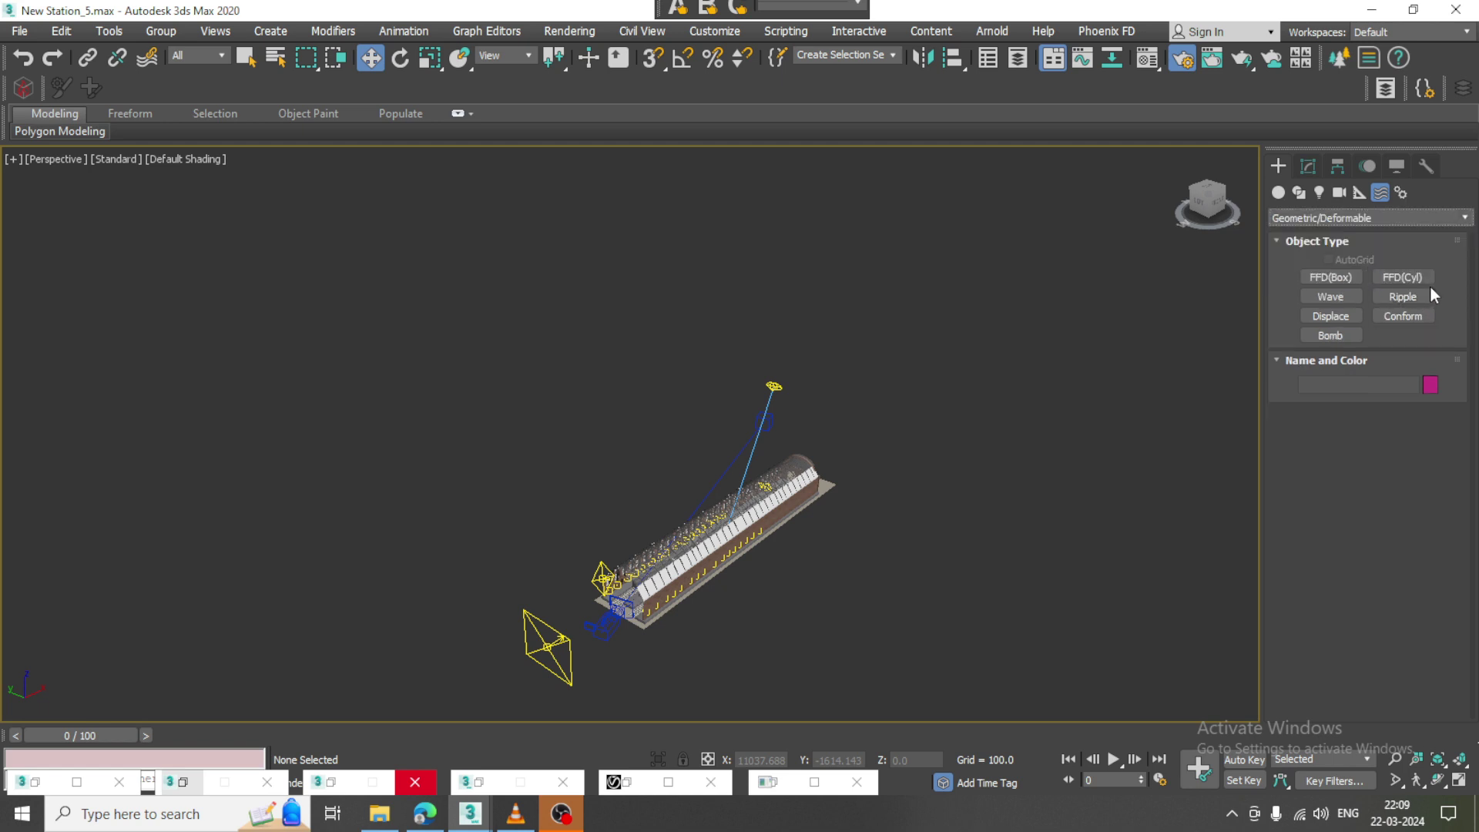
Choose BoxGizmo from the Atmospheric Apparatus helpers.
left_click(1359, 194)
left_click(1367, 218)
left_click(1359, 249)
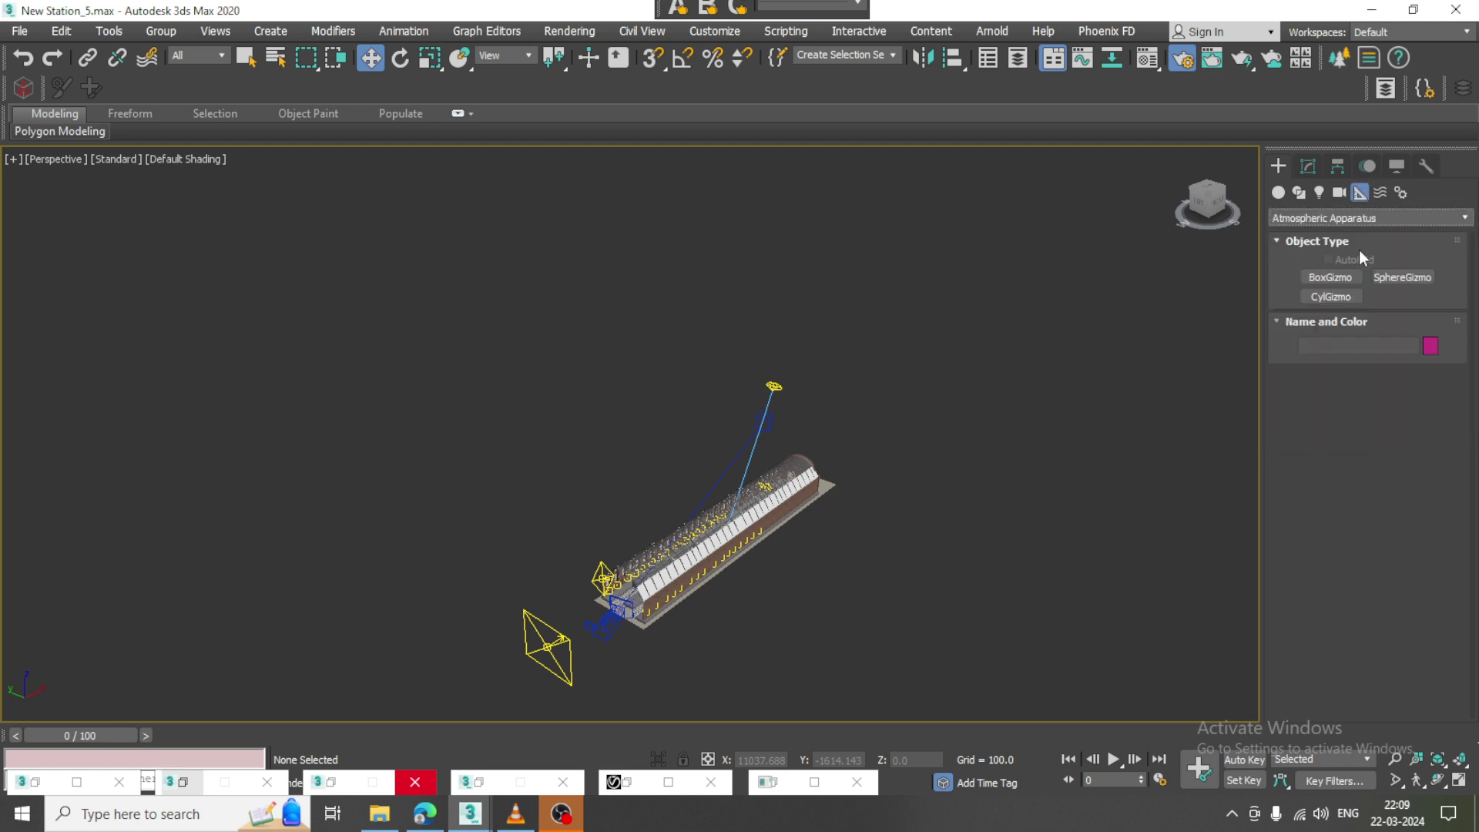
left_click(1352, 276)
scroll(855, 453, "up", 5)
middle_click_drag(723, 472, 574, 365)
scroll(594, 367, "down", 6)
Draw a BoxGizmo footprint over the whole station in the maximized Top view.
key("alt+w")
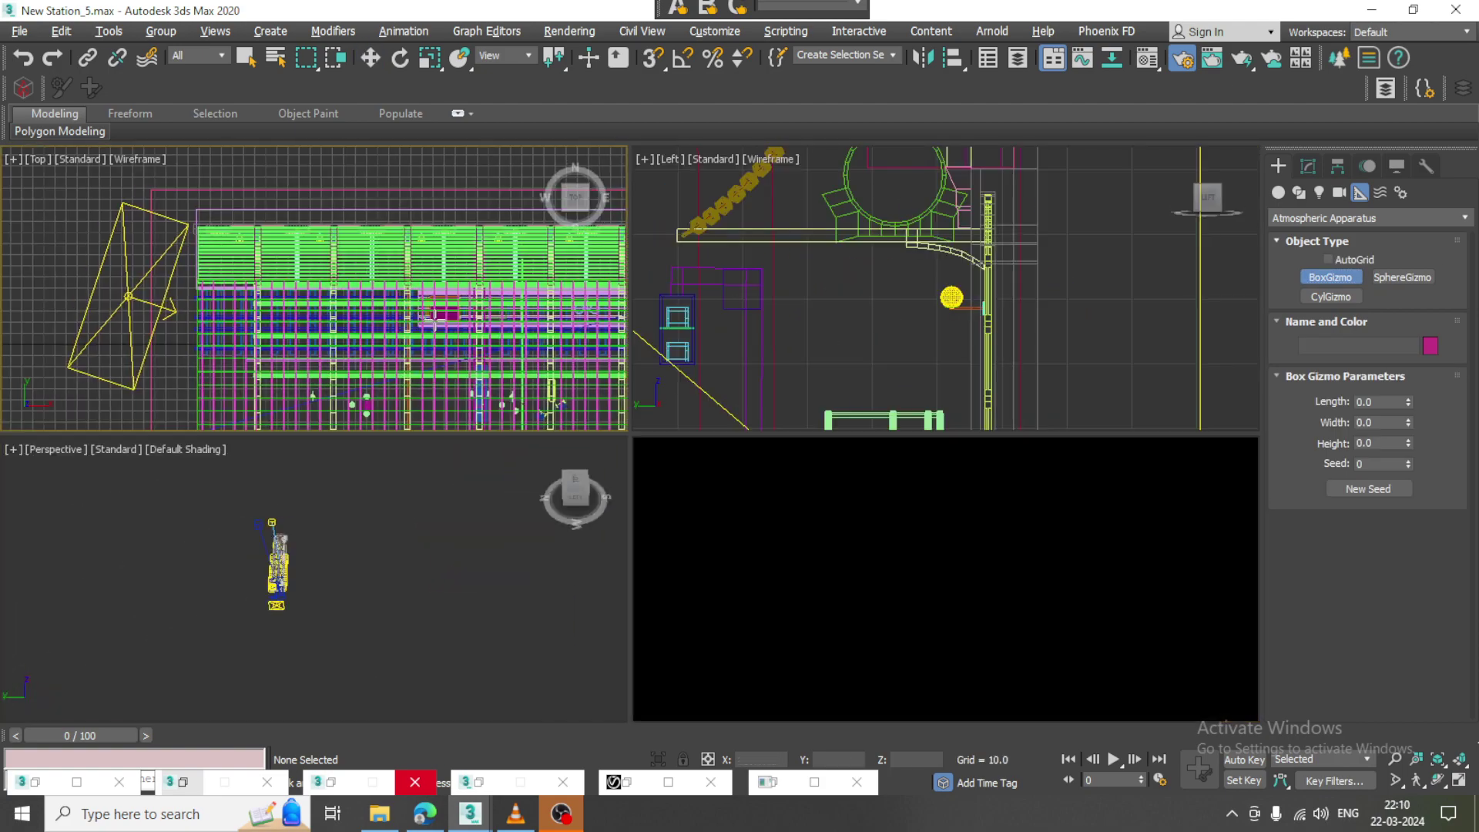
middle_click_drag(485, 316, 454, 318)
key("alt+w")
scroll(455, 316, "down", 6)
middle_click_drag(772, 400, 713, 430)
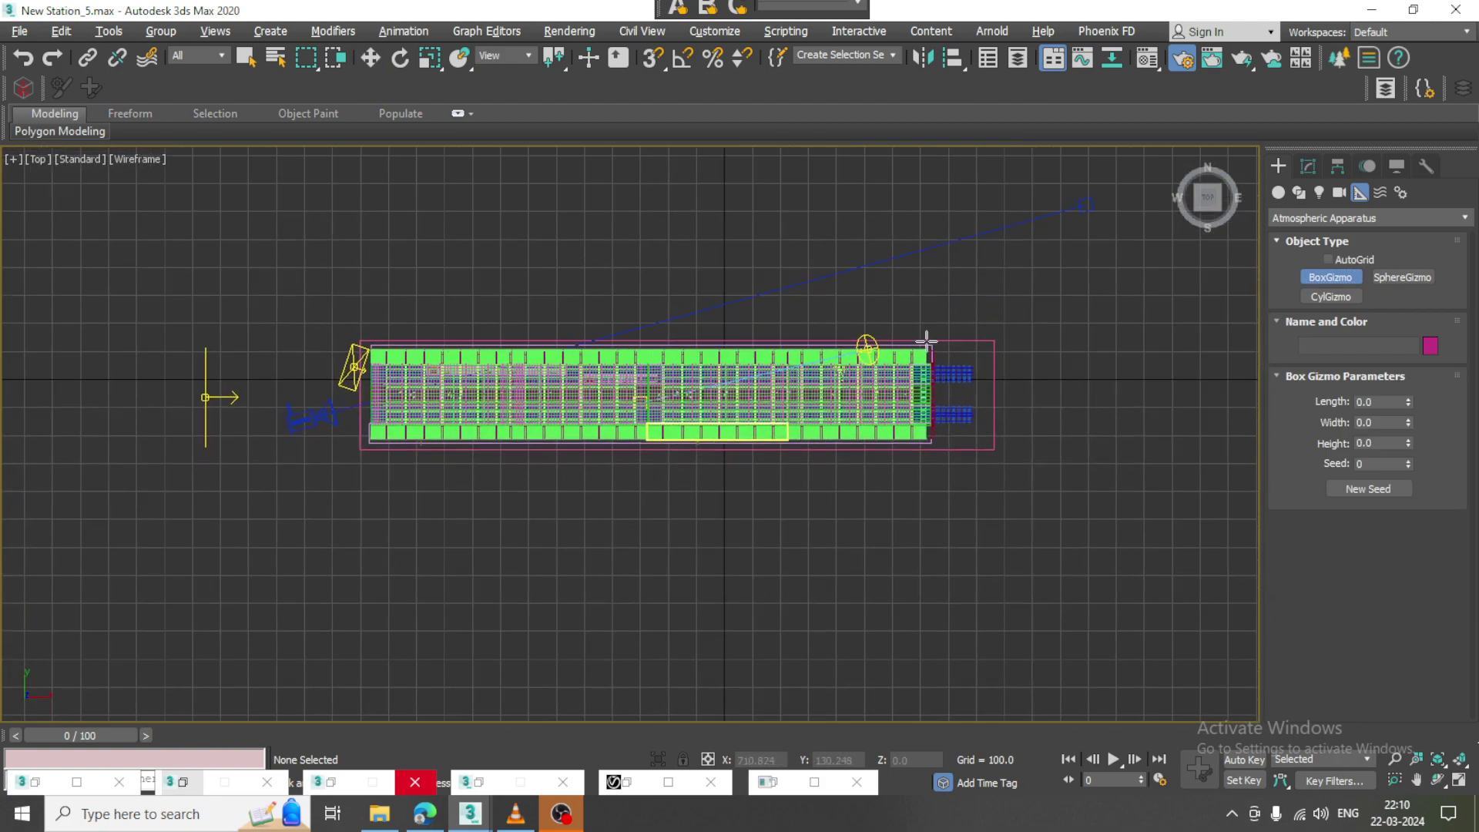
left_click_drag(909, 337, 412, 445)
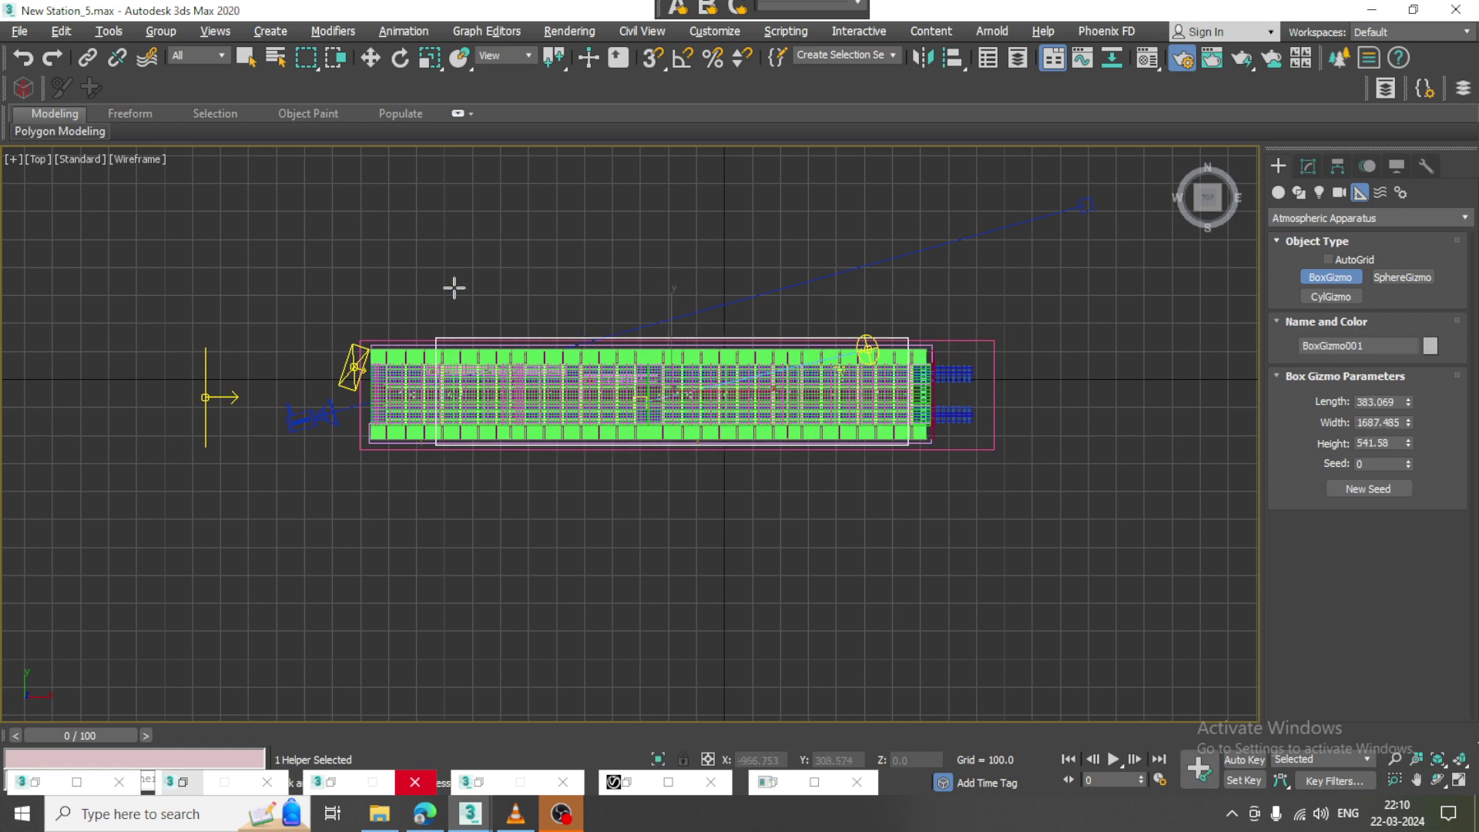
Scale the gizmo up along Z so it rises above the station roof.
key("alt+w")
middle_click_drag(537, 554, 490, 548)
key("w")
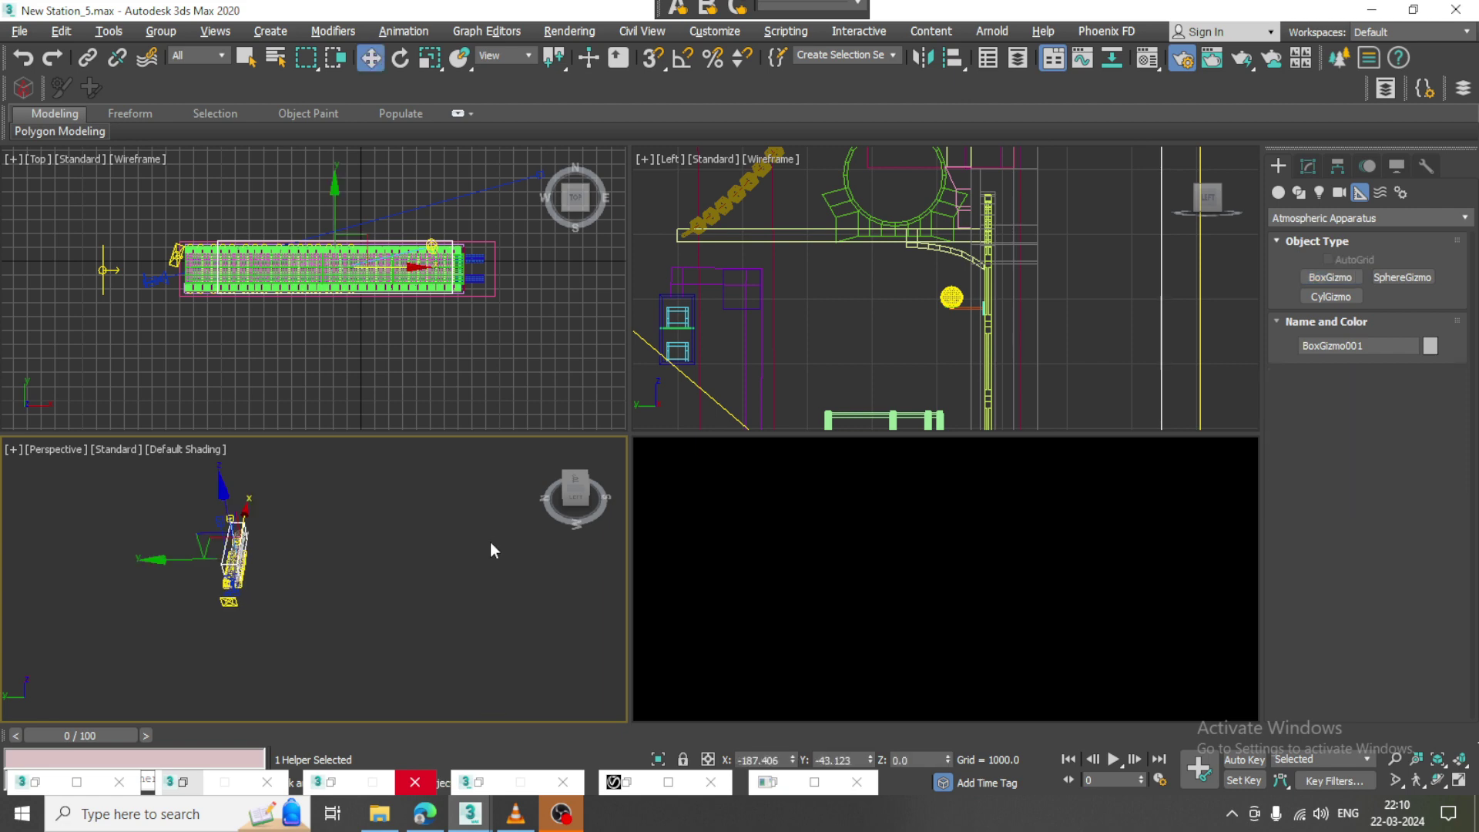
key("alt+w")
middle_click_drag(480, 473, 445, 349, "alt")
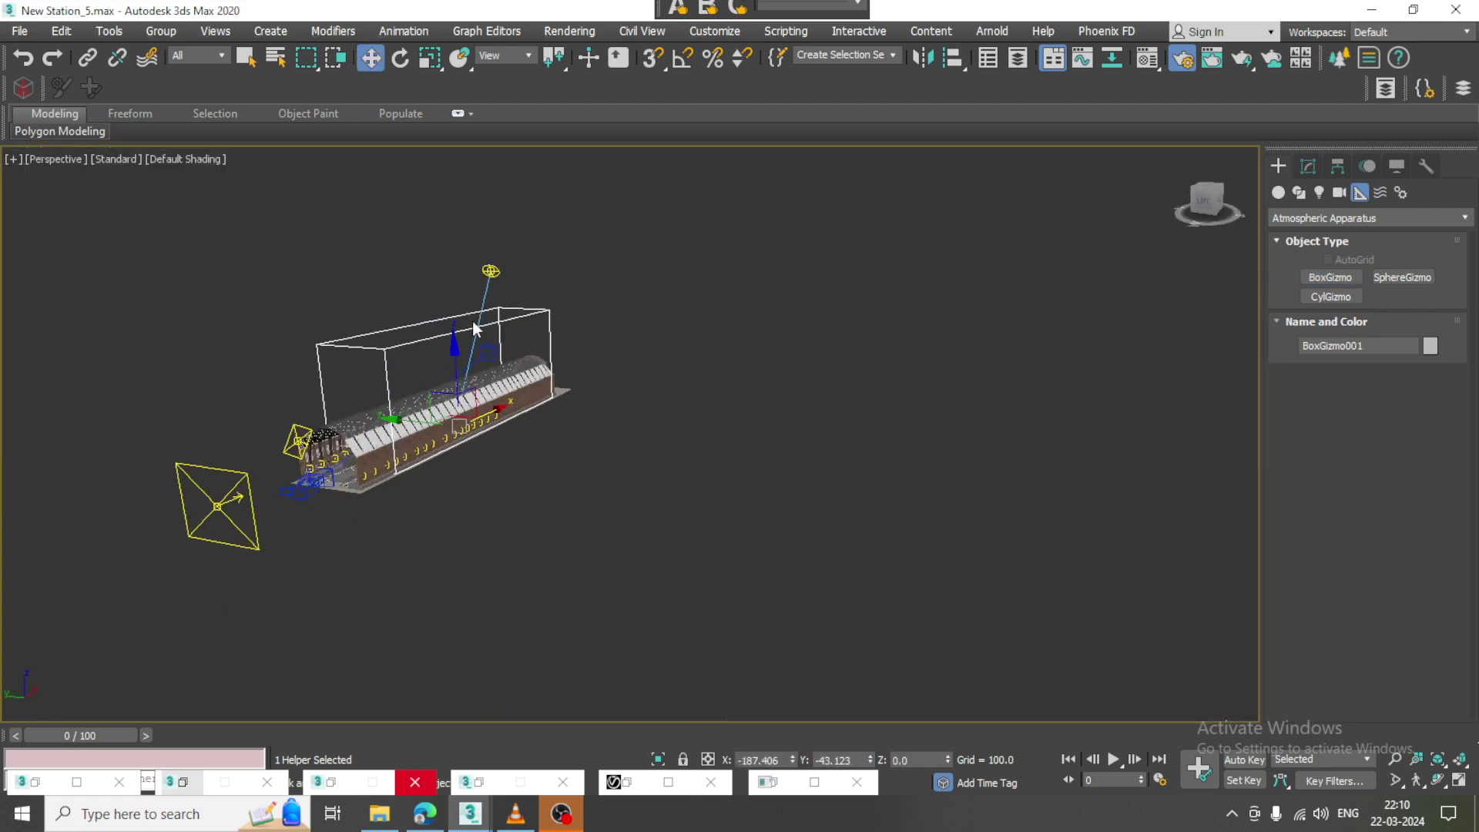
key("r")
left_click_drag(451, 348, 454, 307)
Orbit around the gizmo in the four-view layout and select BoxGizmo001.
middle_click_drag(456, 309, 479, 304, "alt")
scroll(462, 422, "up", 3)
middle_click_drag(461, 428, 489, 423)
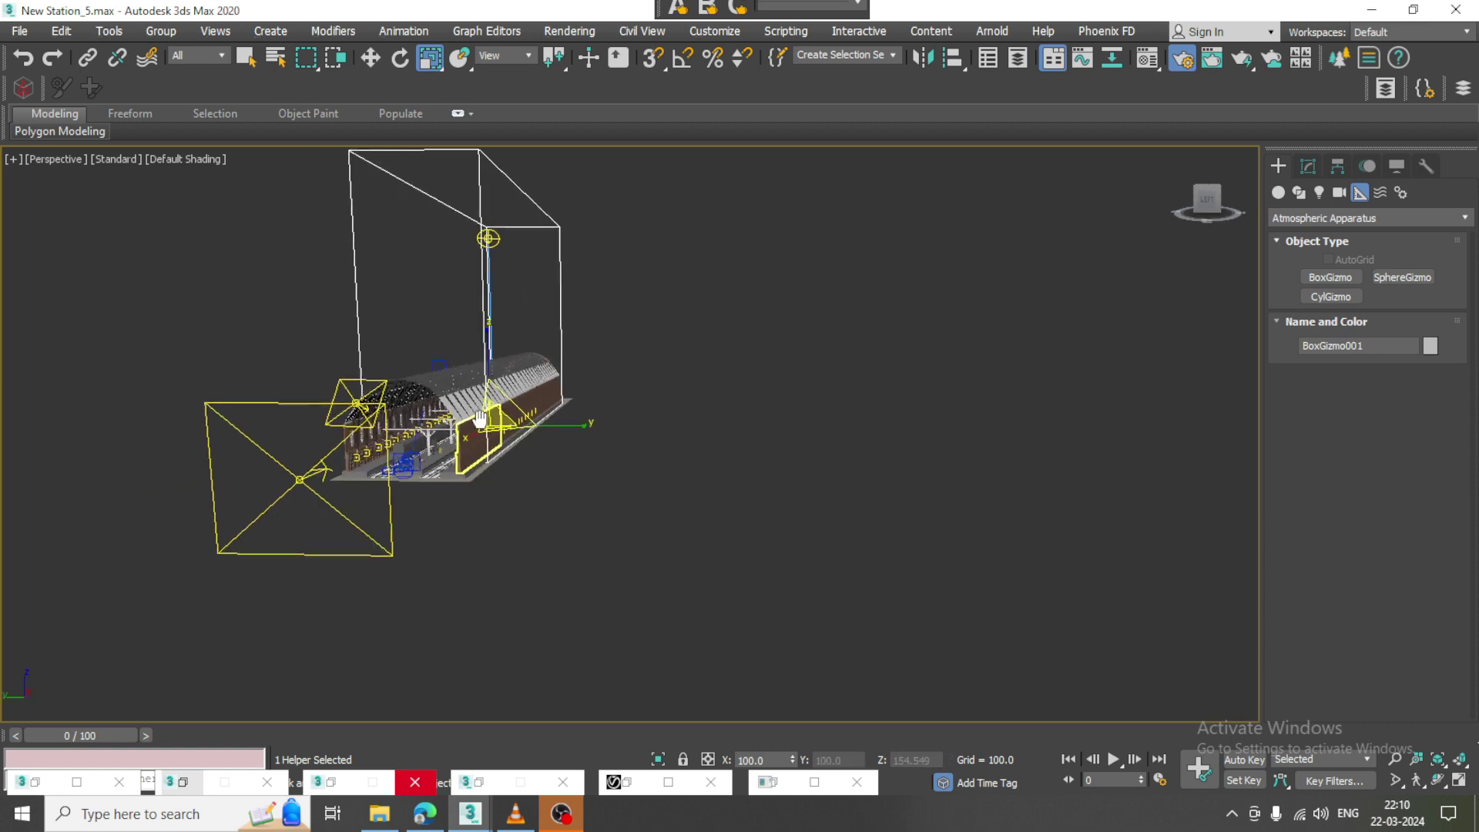
scroll(480, 424, "up", 3)
key("alt+w")
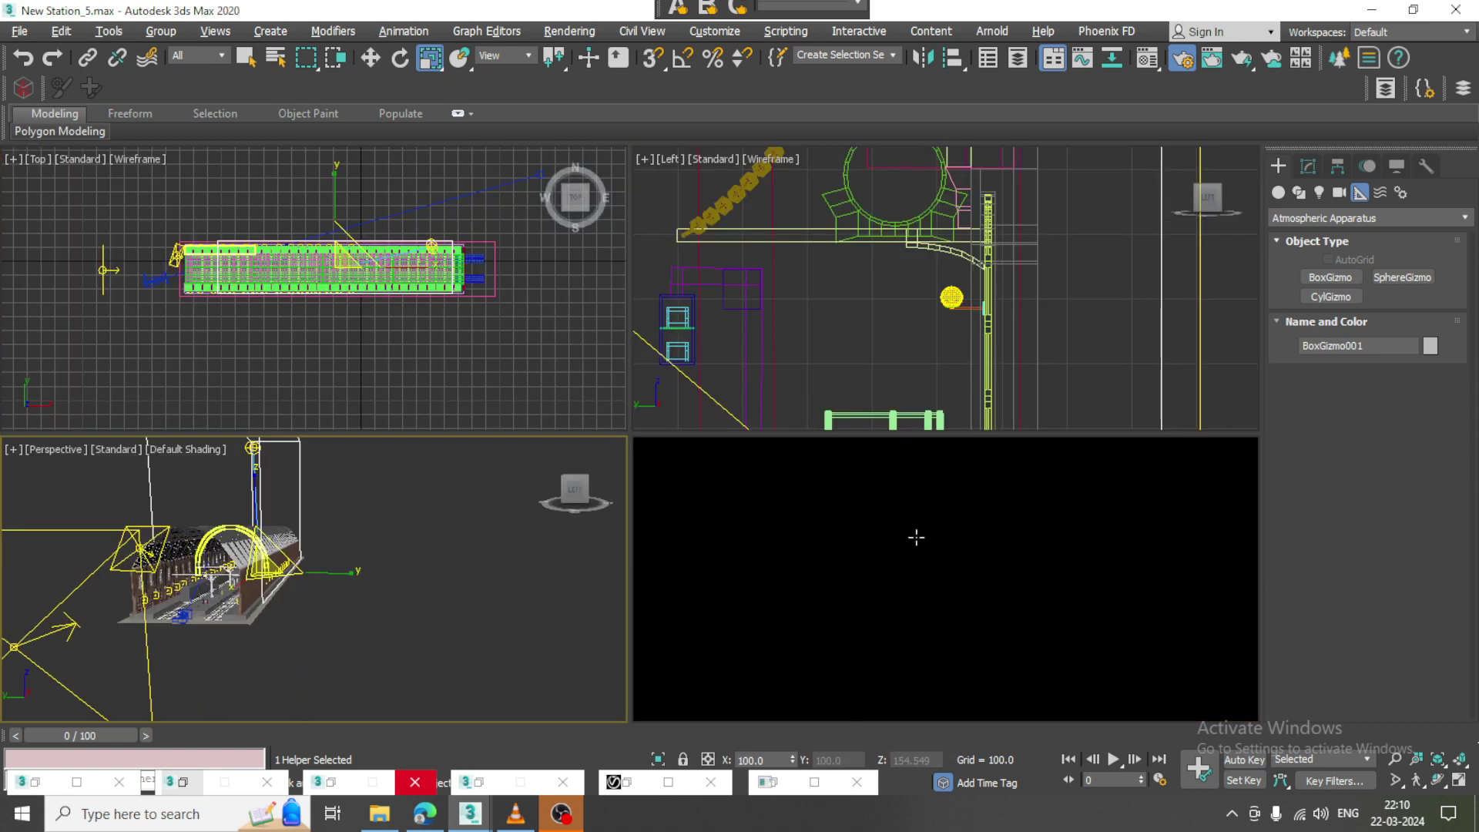
left_click(916, 538)
middle_click_drag(354, 488, 454, 558, "alt")
left_click(387, 524)
Add a VRayEnvironmentFog atmosphere to BoxGizmo001.
left_click(1307, 166)
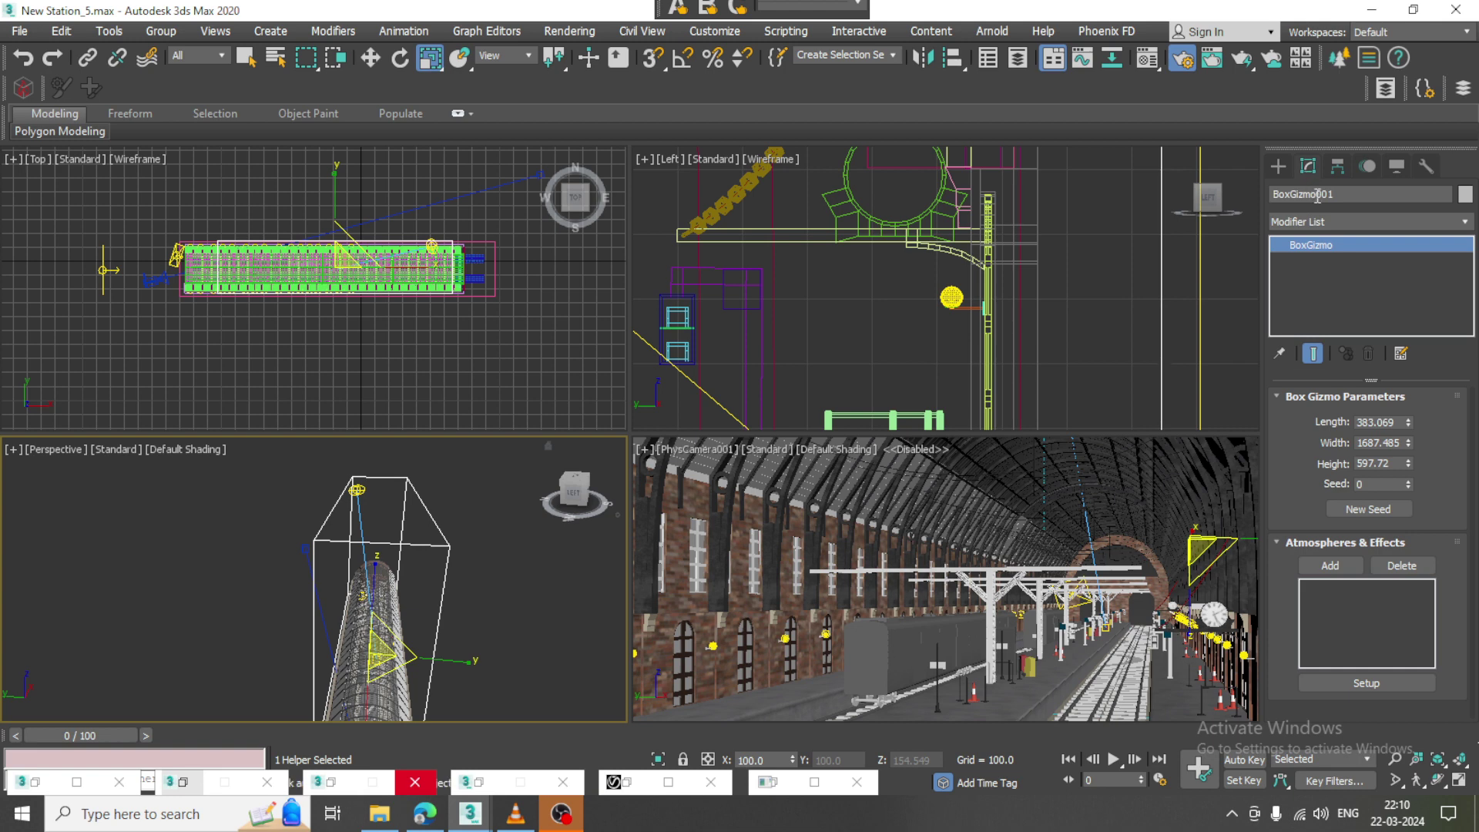
left_click(1330, 565)
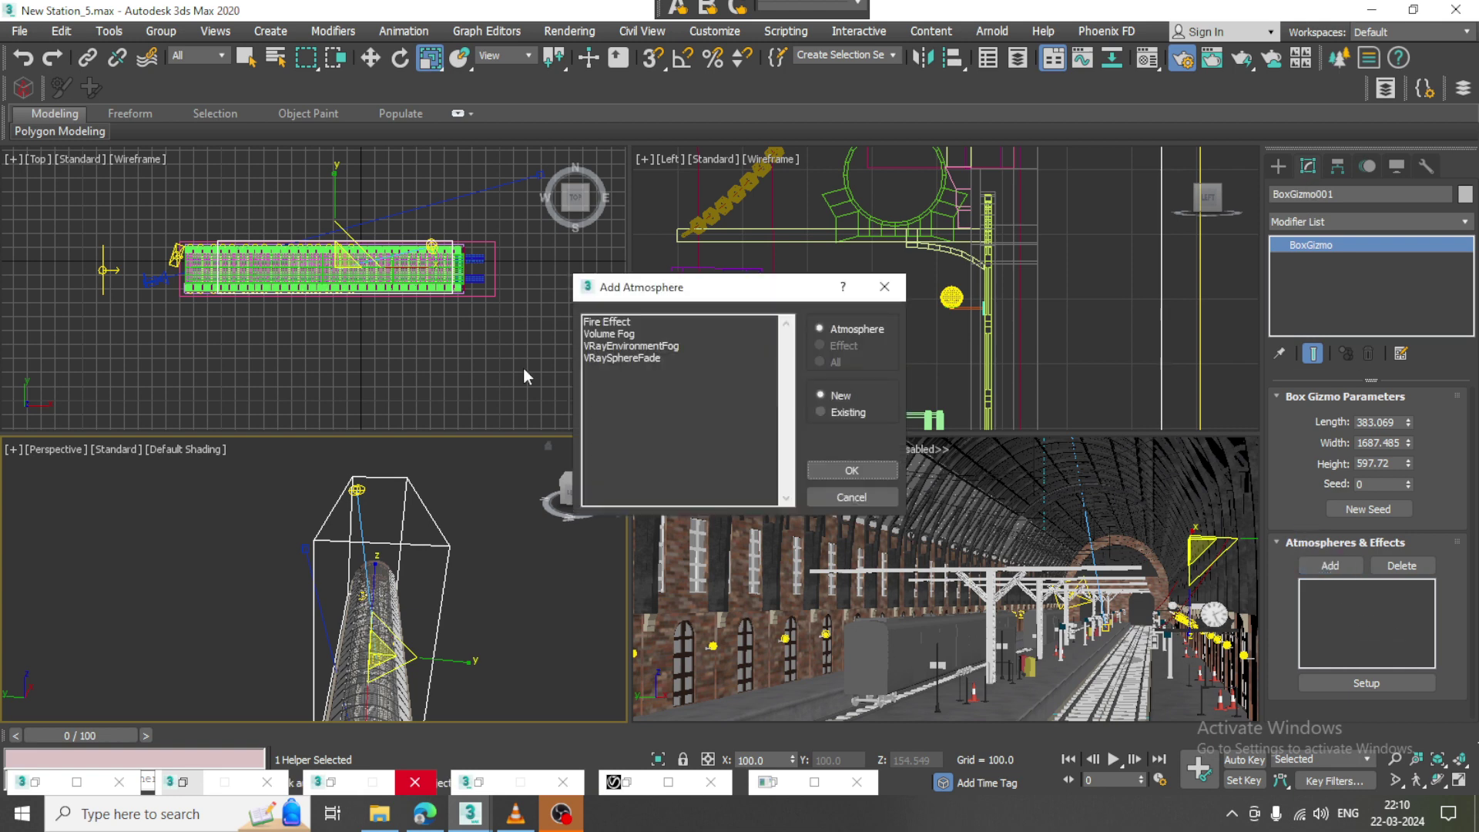
left_click(630, 347)
left_click(852, 471)
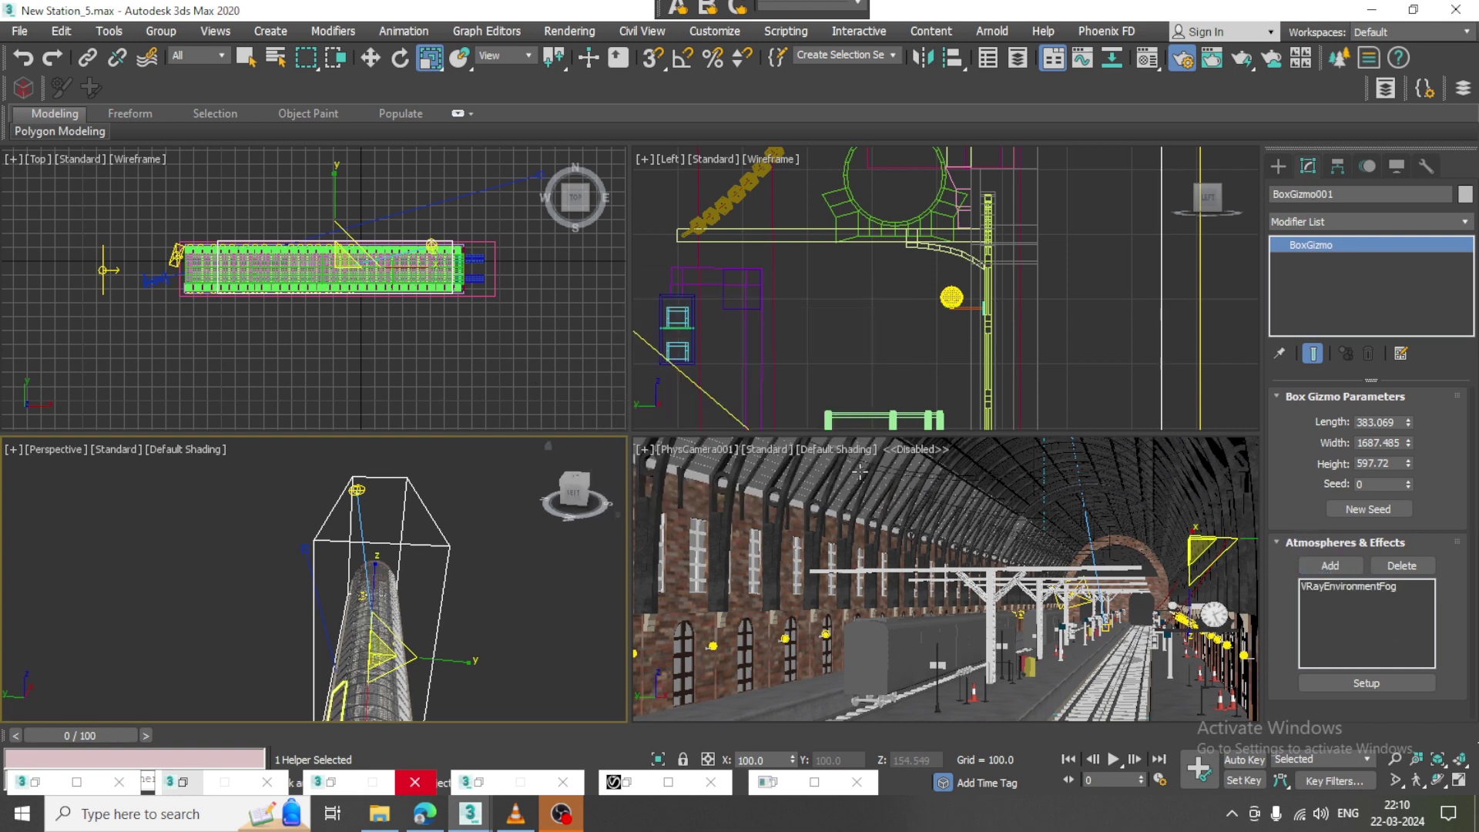
In the fog setup, make the fog colour warm beige and raise fog distance to 491.
left_click(1364, 682)
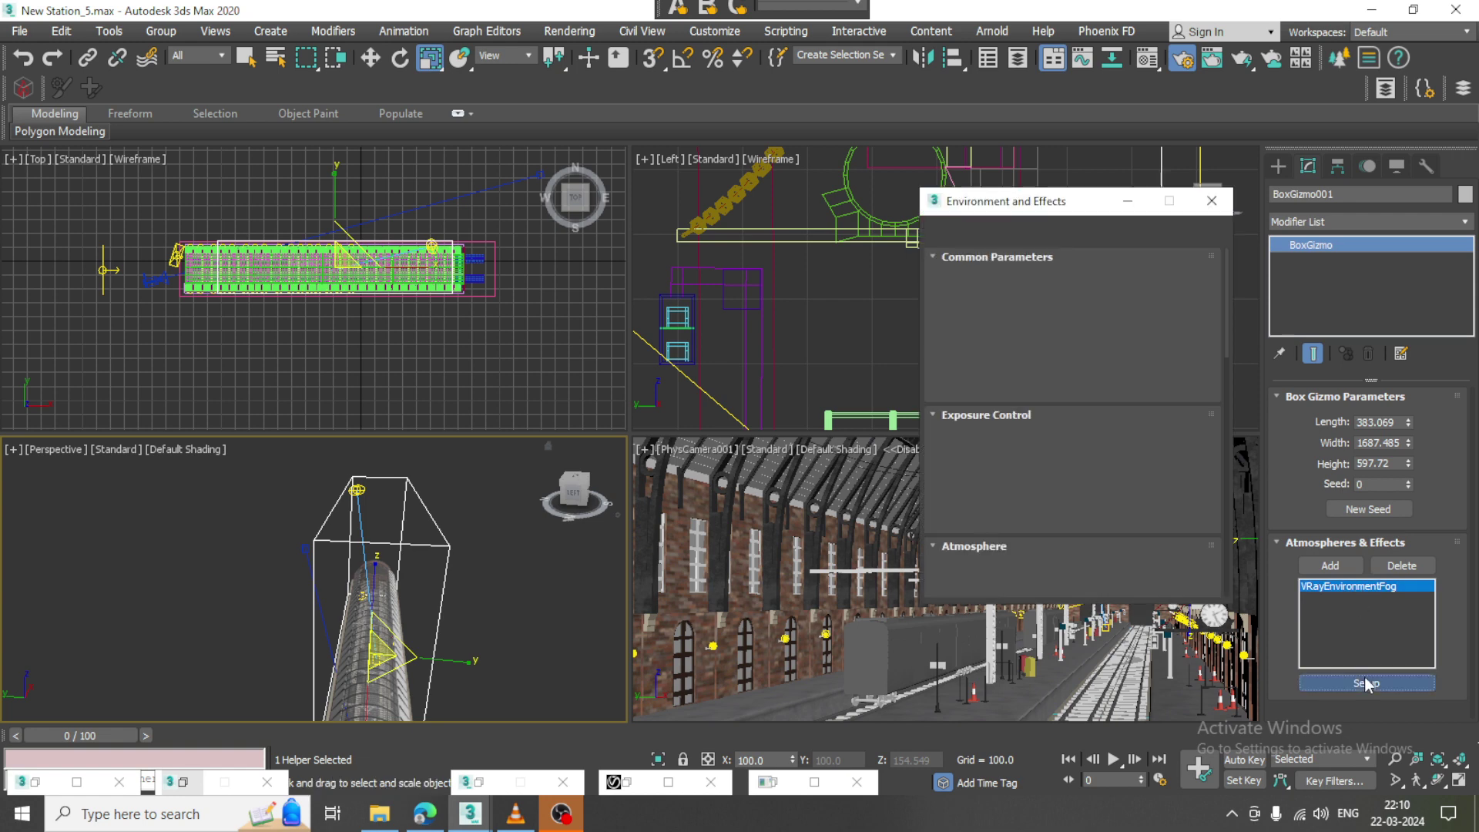
scroll(1095, 384, "down", 8)
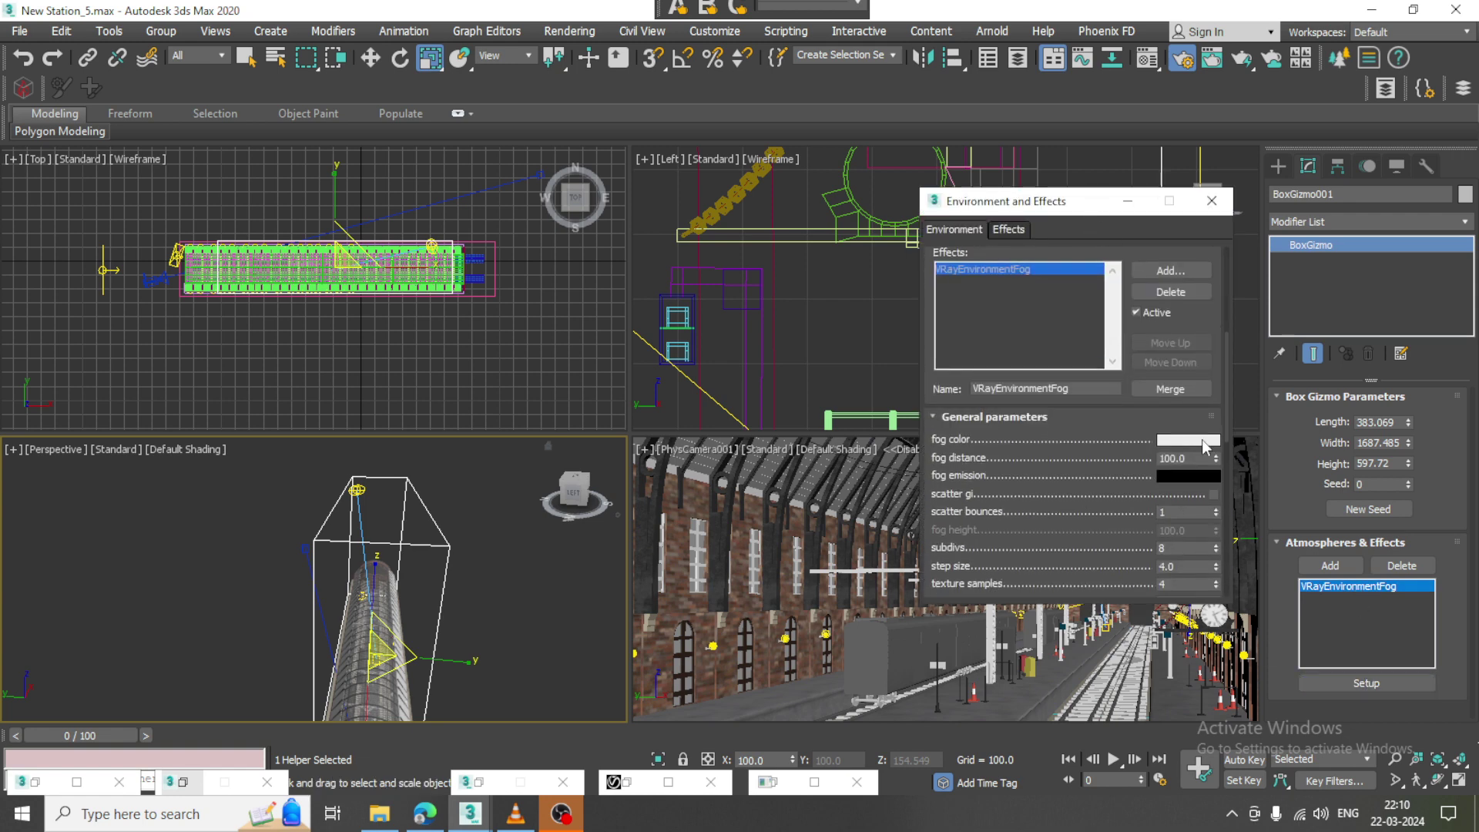
left_click(1205, 440)
left_click_drag(385, 182, 392, 158)
left_click(684, 285)
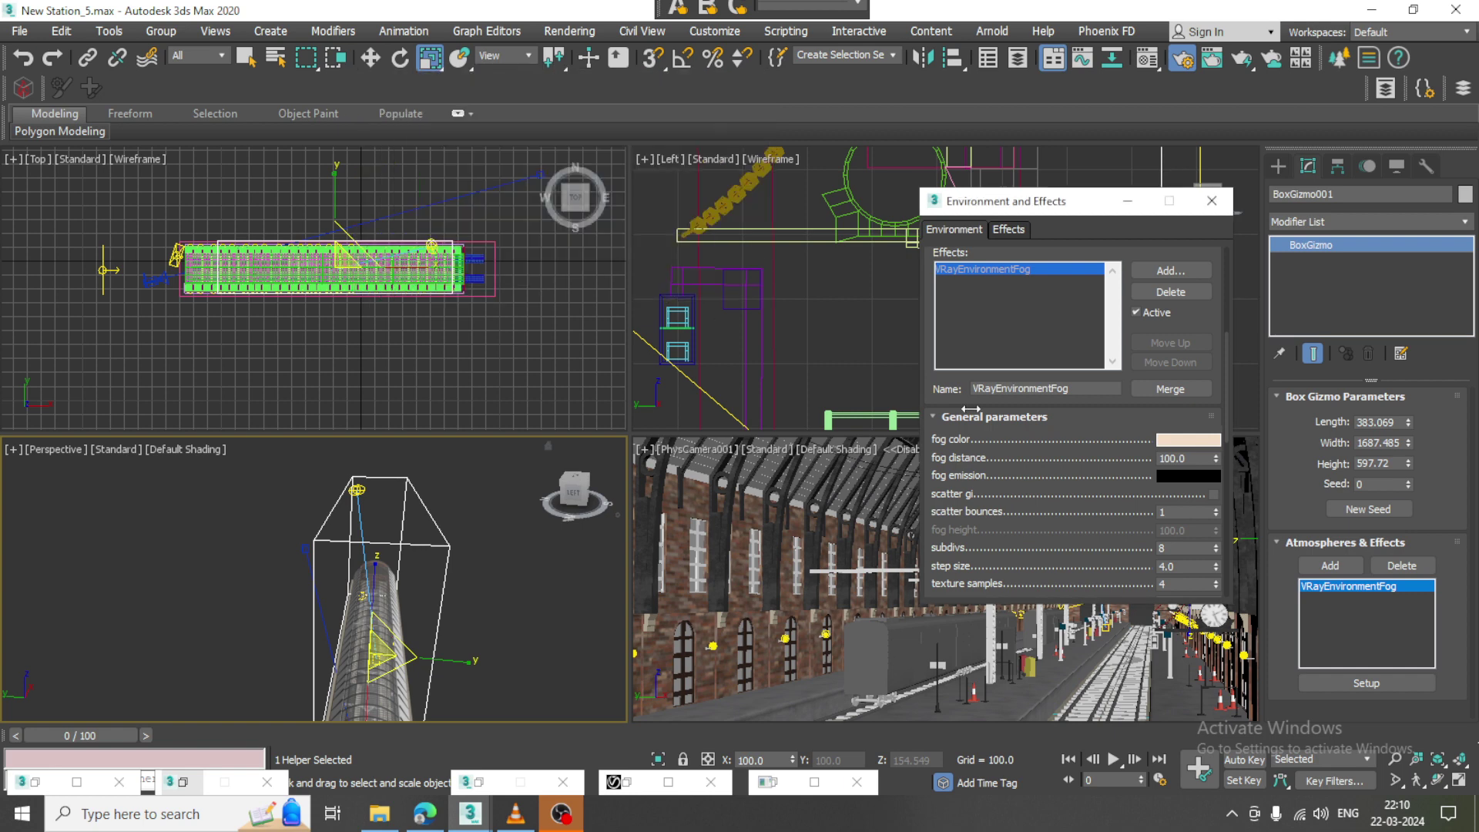
left_click_drag(1217, 457, 1173, 118)
scroll(1067, 513, "down", 5)
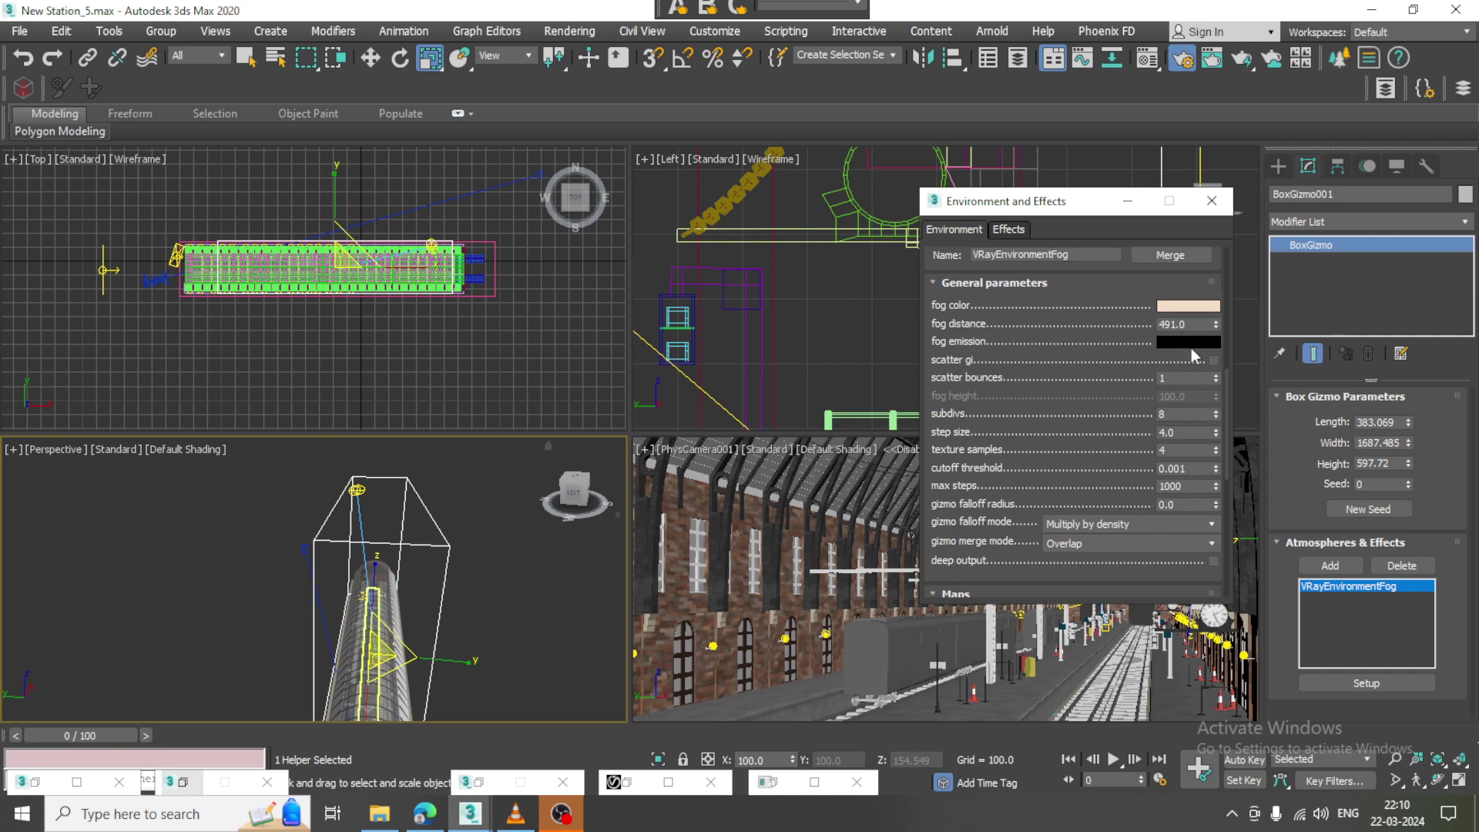
Remove BoxGizmo001 from the environment fog's gizmos and raise the fog height.
left_click_drag(1015, 539, 1005, 114)
left_click(969, 449)
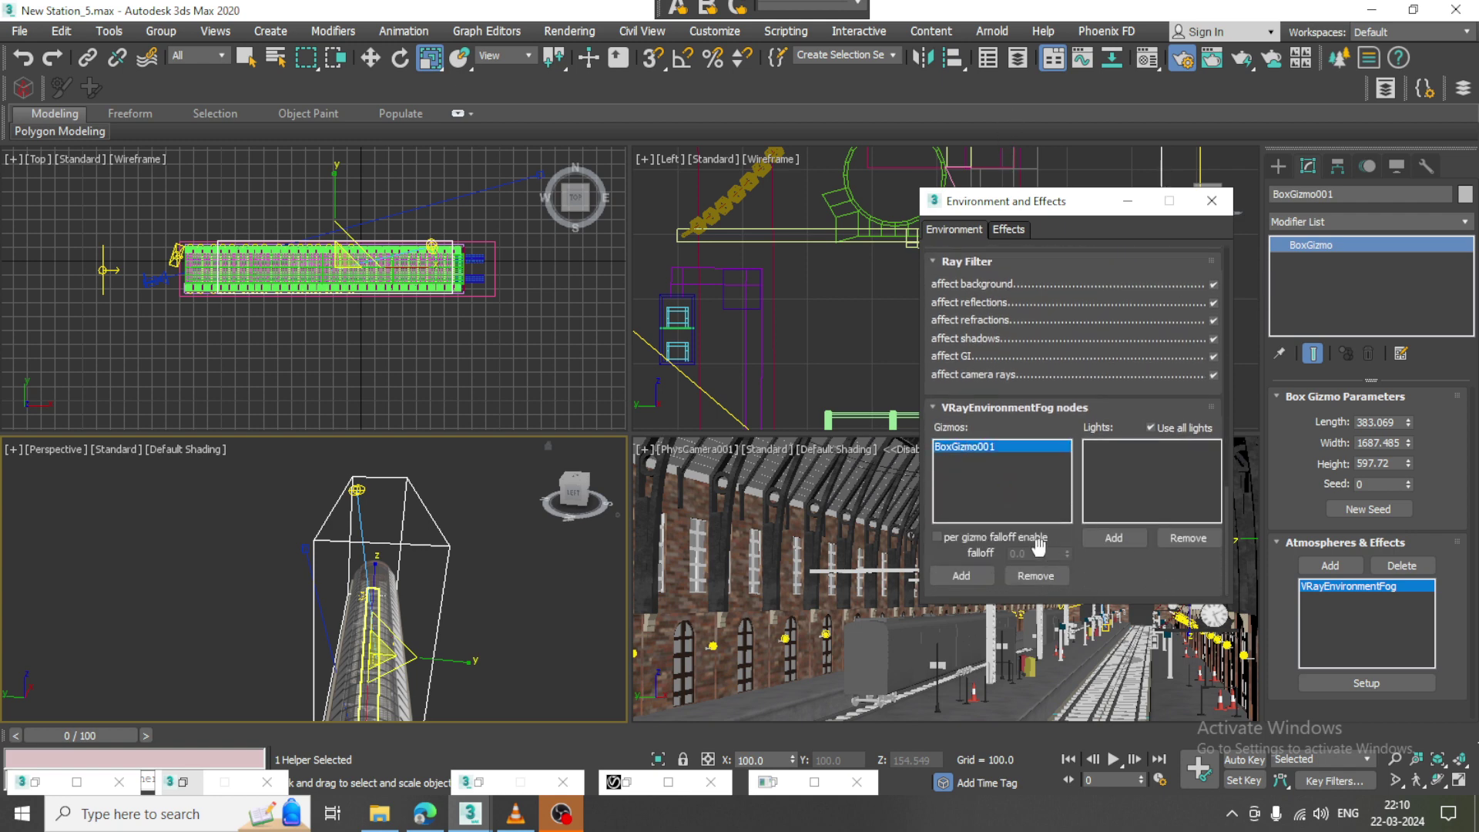
left_click(1034, 576)
scroll(1107, 308, "up", 6)
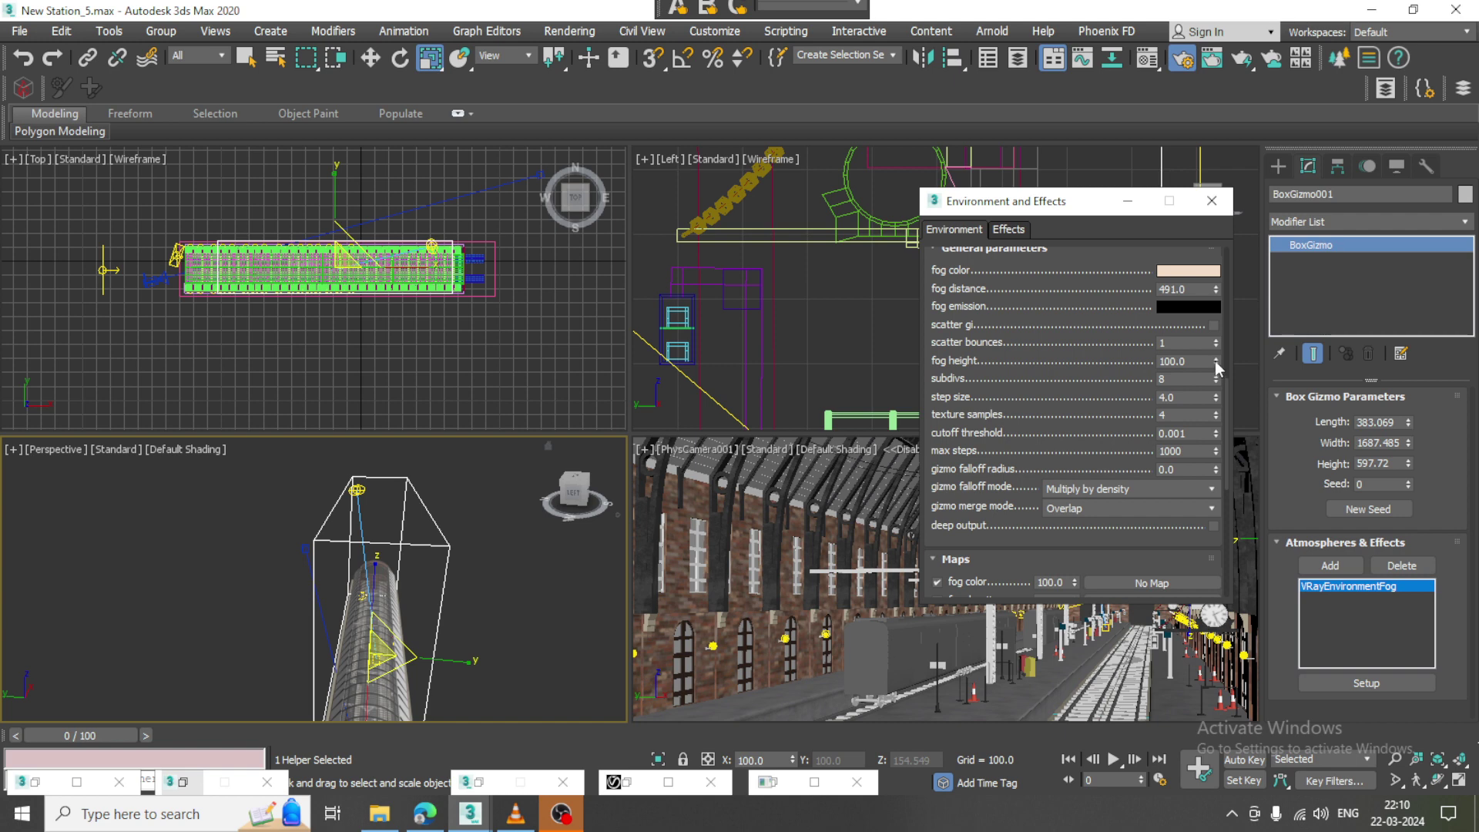
left_click_drag(1215, 361, 1214, 169)
left_click_drag(1087, 404, 1091, 4)
Re-add BoxGizmo001 as the fog gizmo and VRaySun001 as the fog light, then maximize the camera view.
left_click(962, 577)
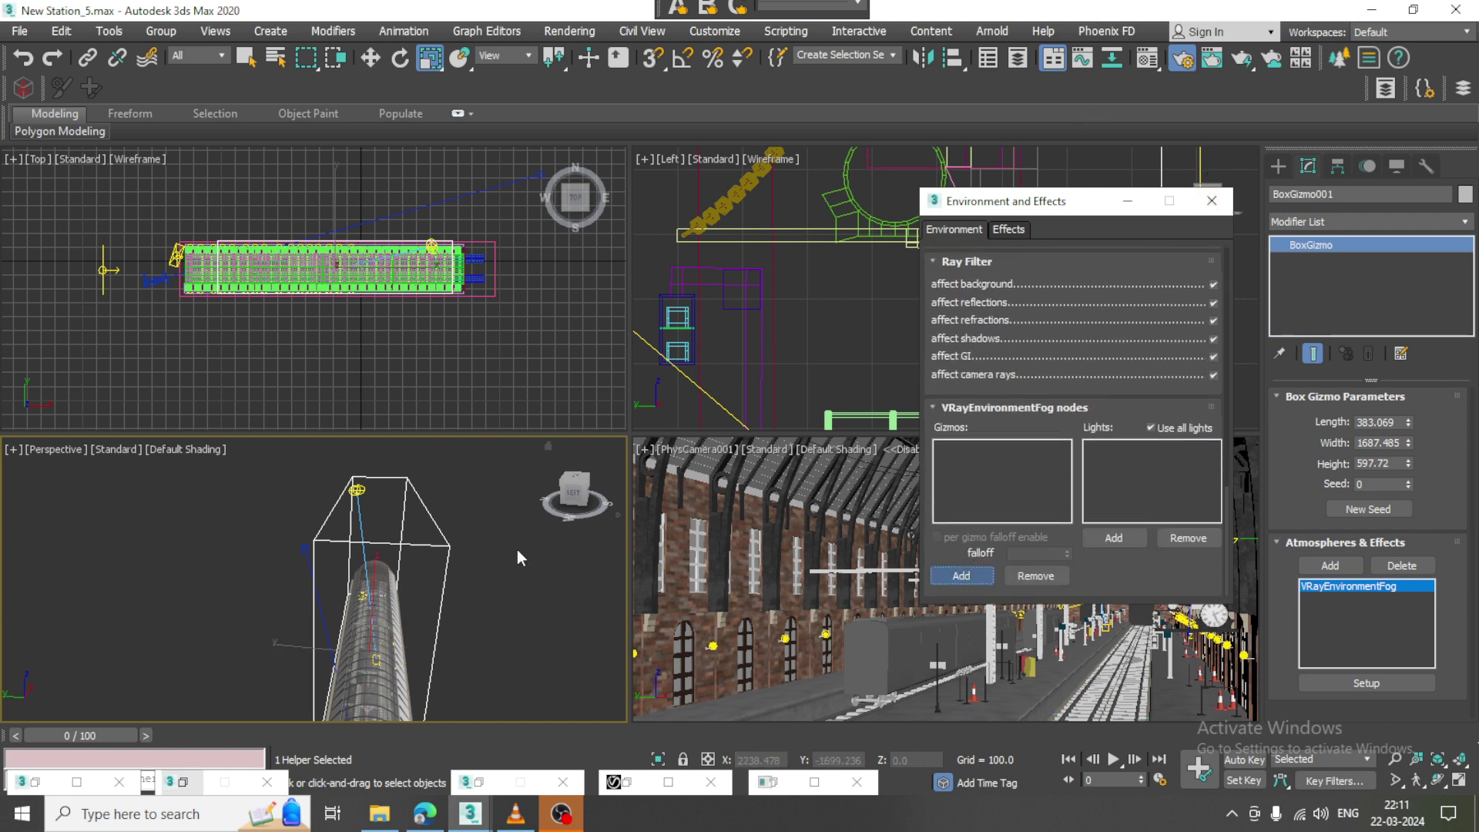
left_click(448, 553)
left_click(1125, 542)
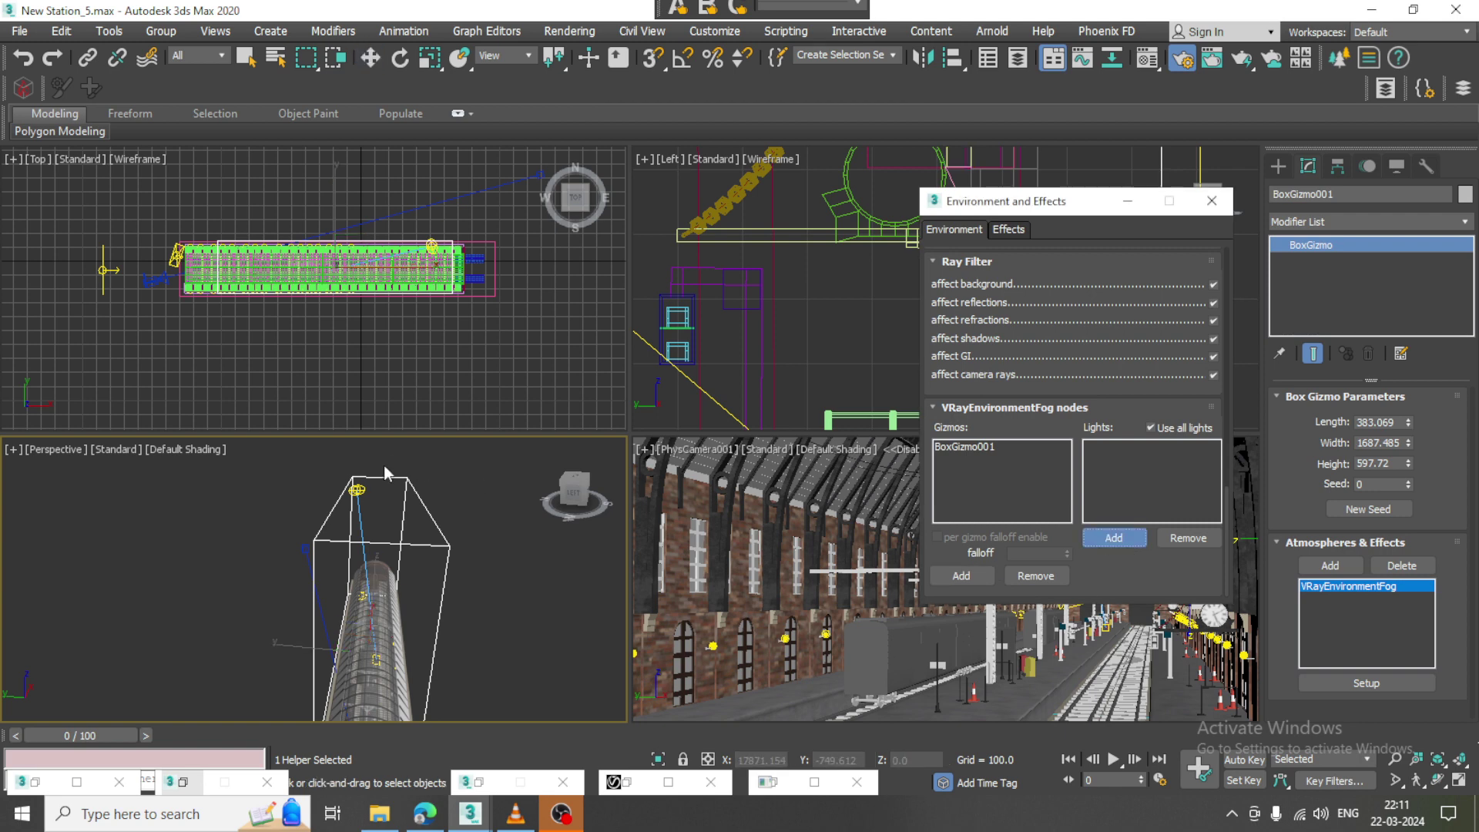
left_click(357, 490)
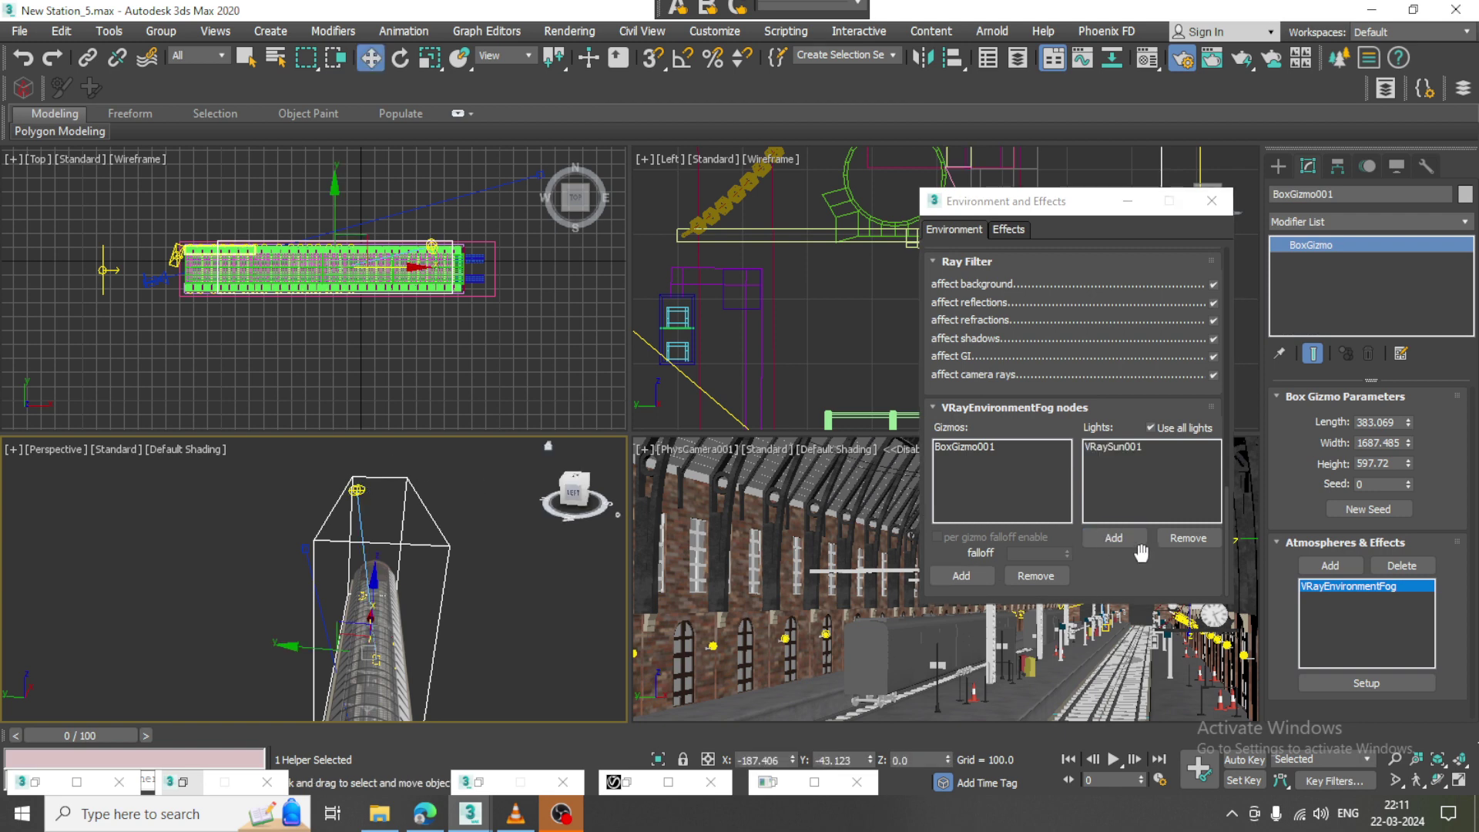
left_click_drag(1029, 267, 1029, 451)
left_click(796, 567)
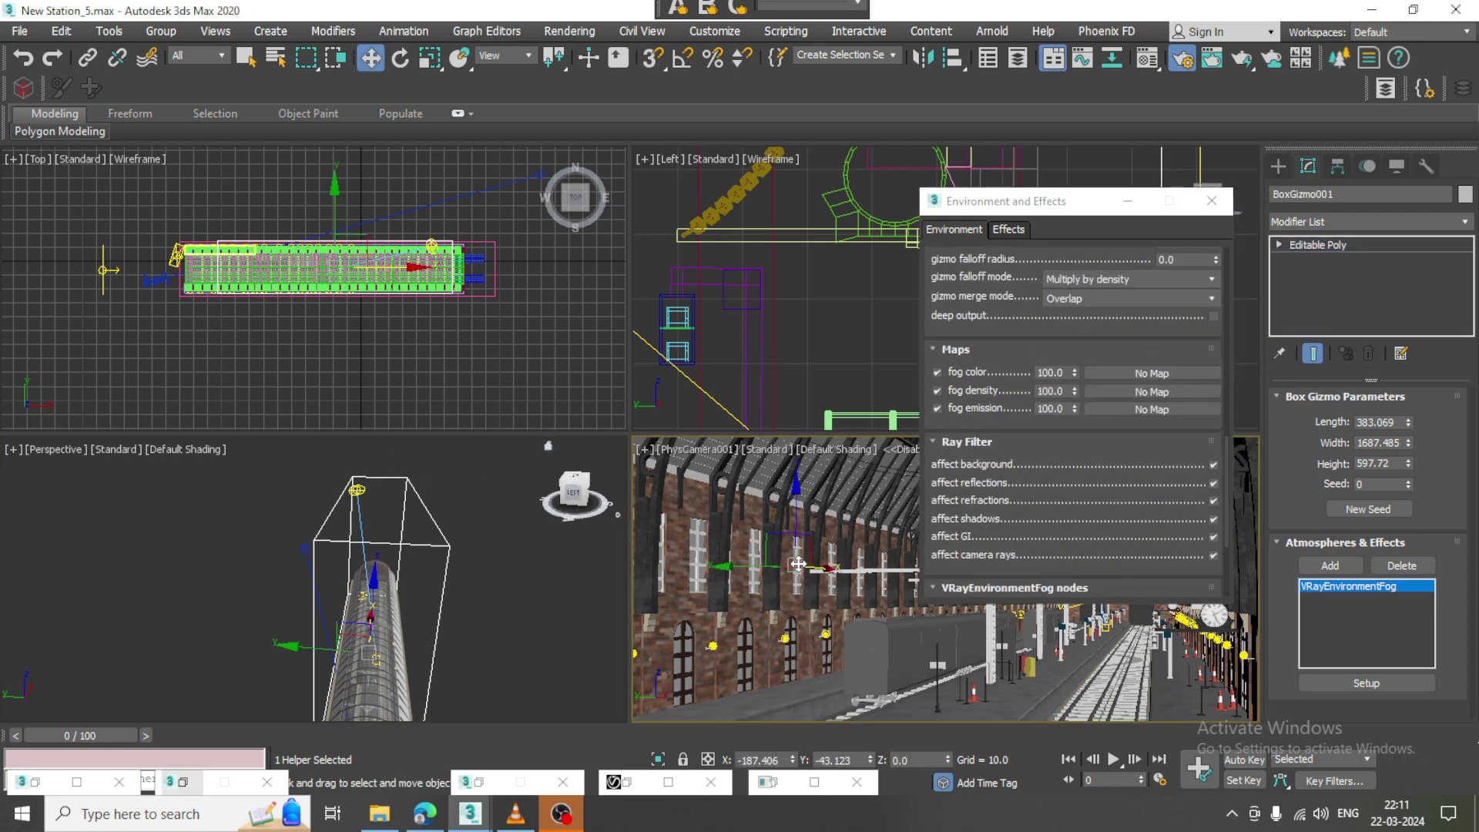
key("alt+w")
Render the camera view in the V-Ray frame buffer and close the progress dialog when finished.
left_click(635, 786)
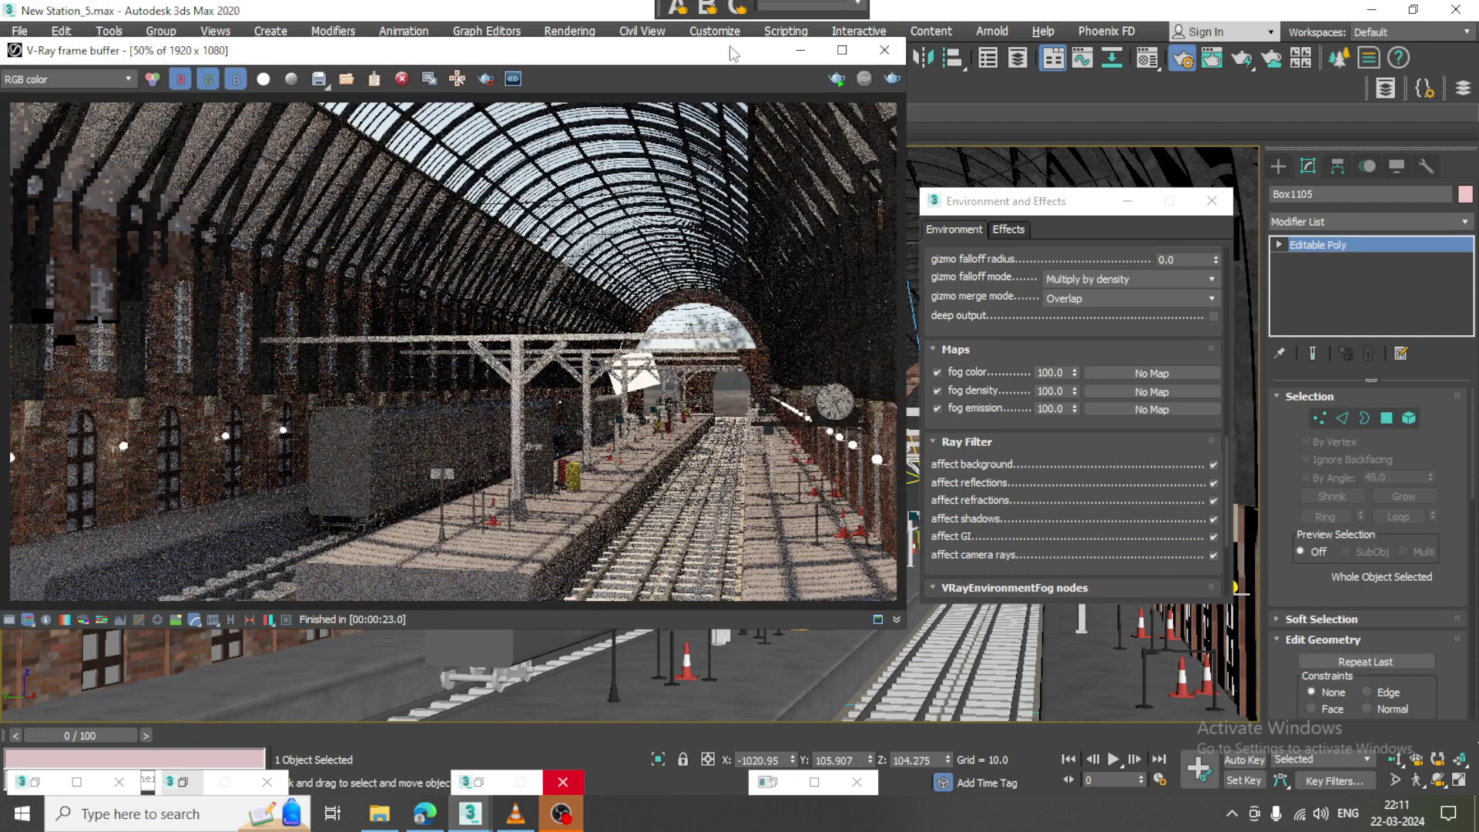
left_click(892, 79)
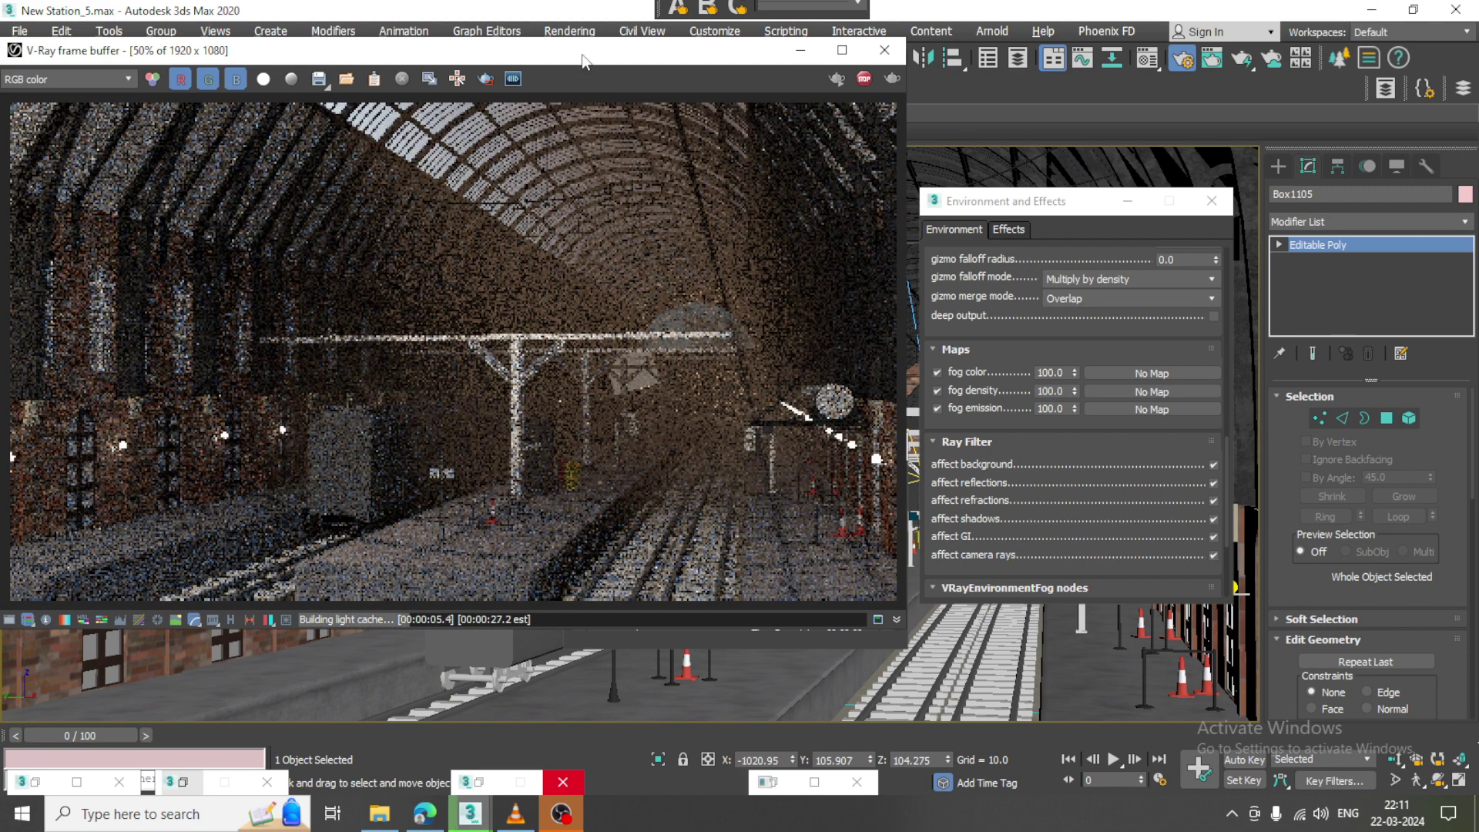
left_click_drag(587, 52, 382, 39)
left_click(868, 477)
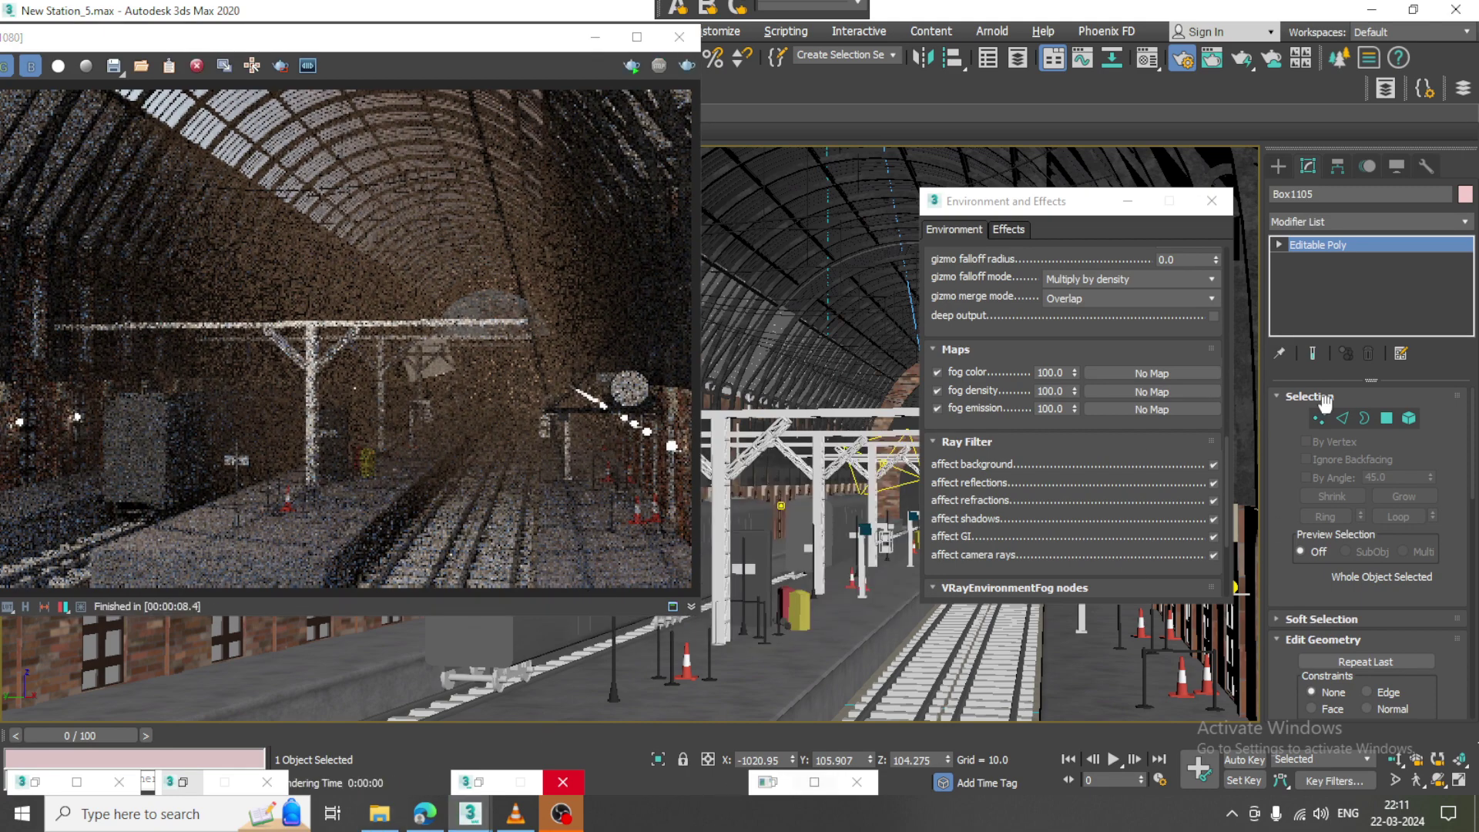
left_click_drag(1083, 349, 1098, 585)
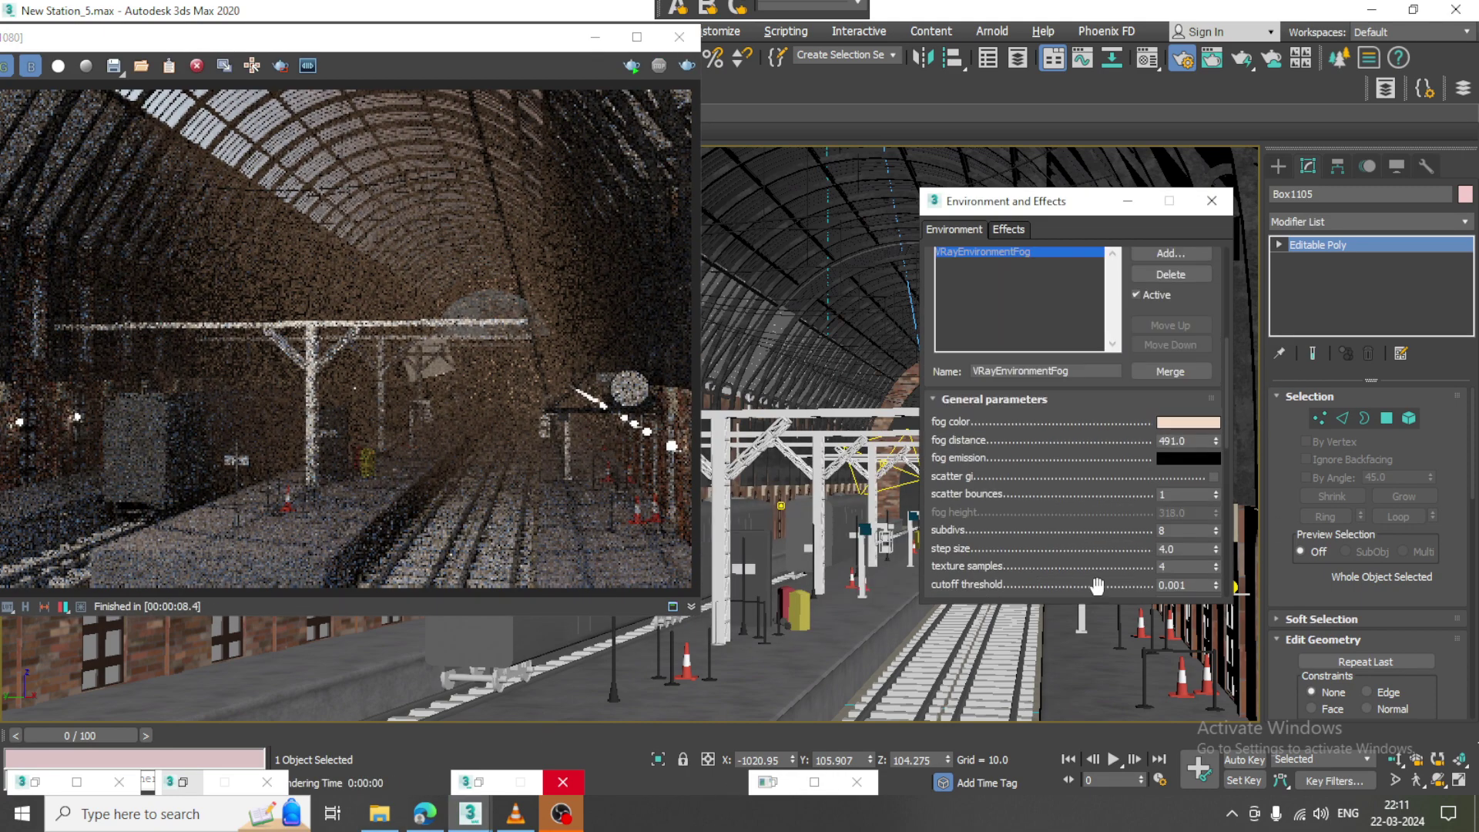
Change the fog colour to a yellower cream, set fog distance to 2592.48, and re-render.
left_click(1185, 424)
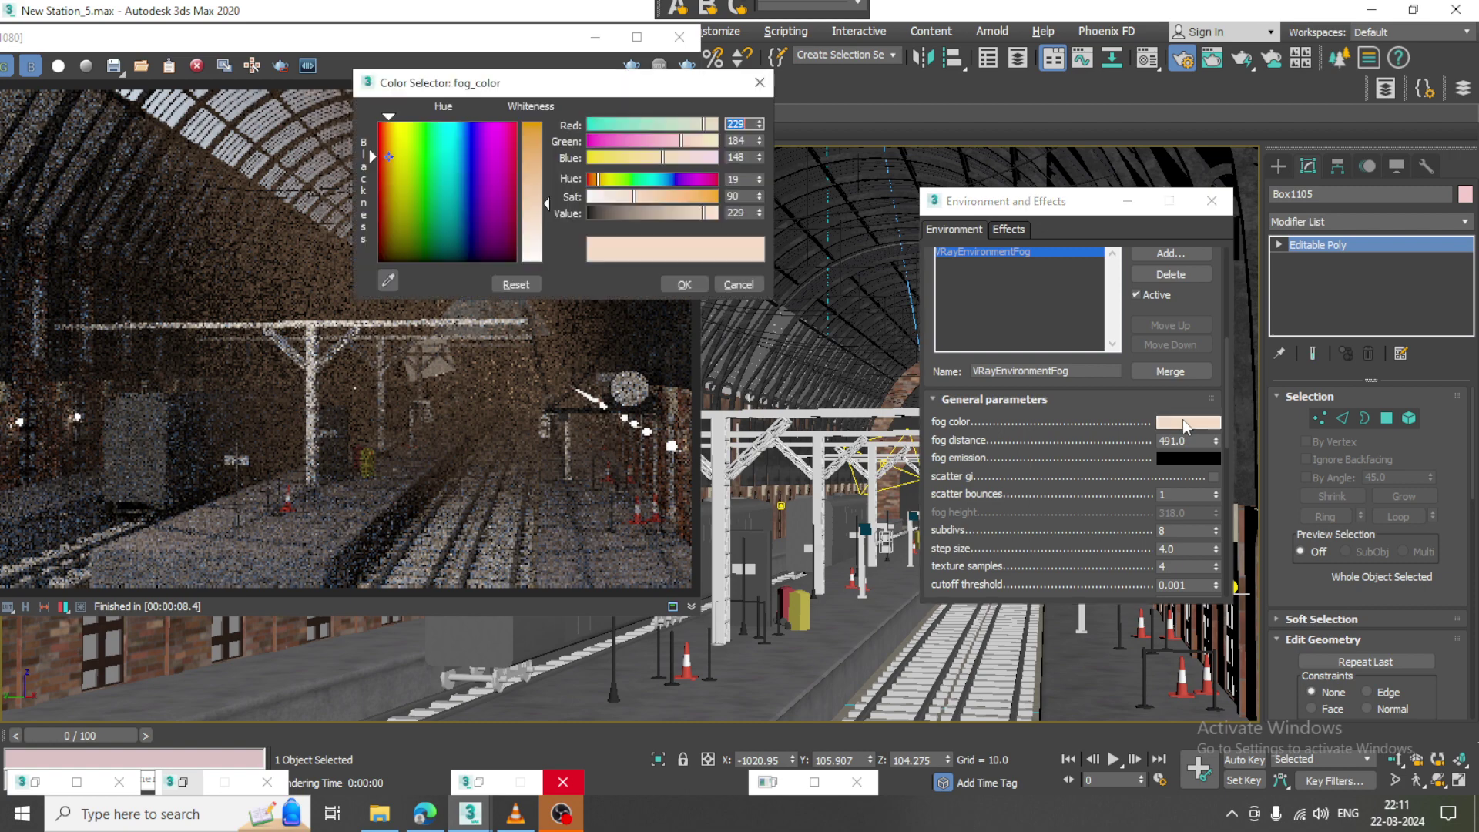
left_click(393, 155)
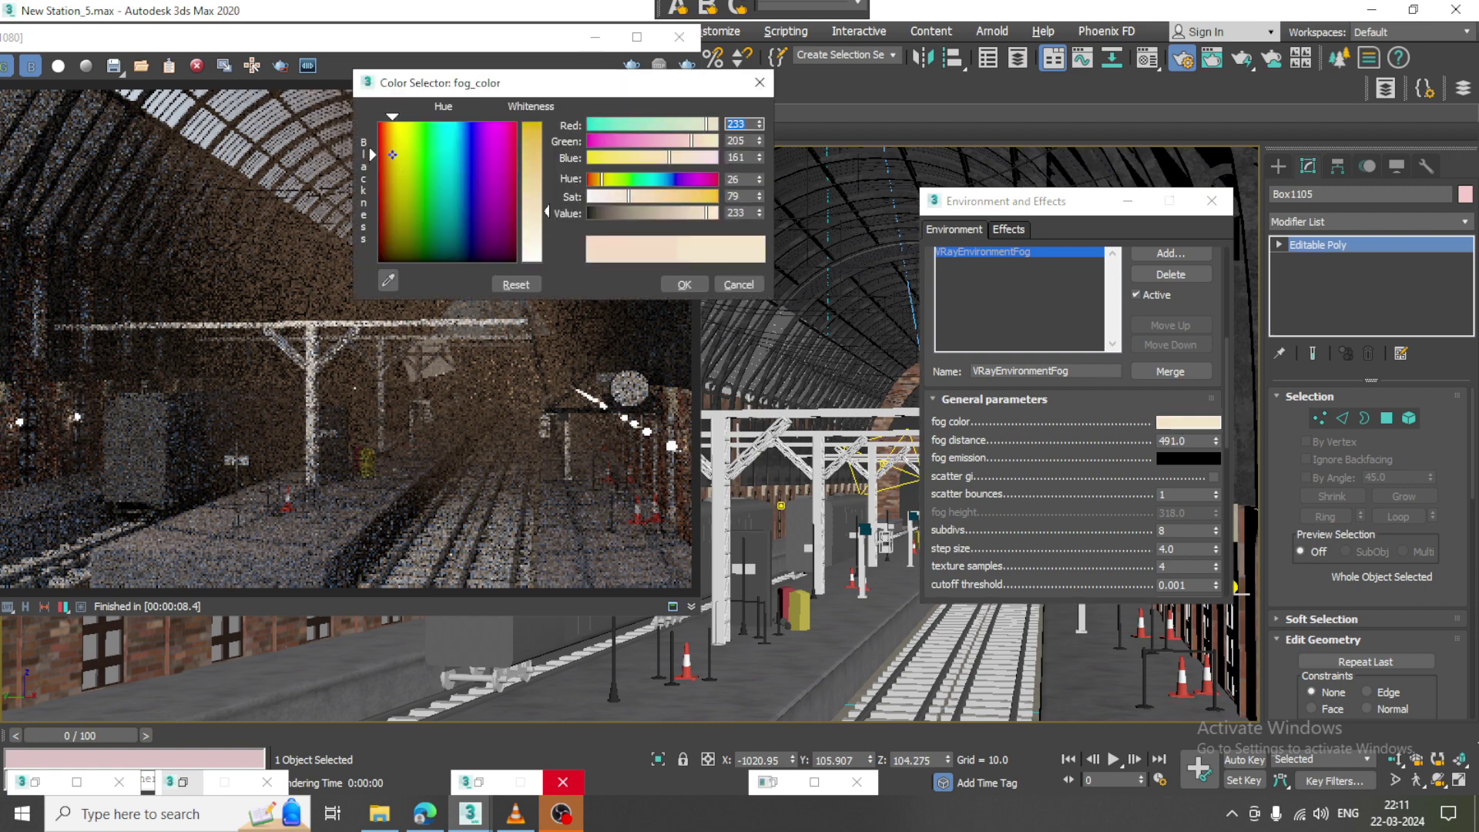
left_click(681, 285)
left_click_drag(1216, 439, 1204, 46)
left_click(691, 67)
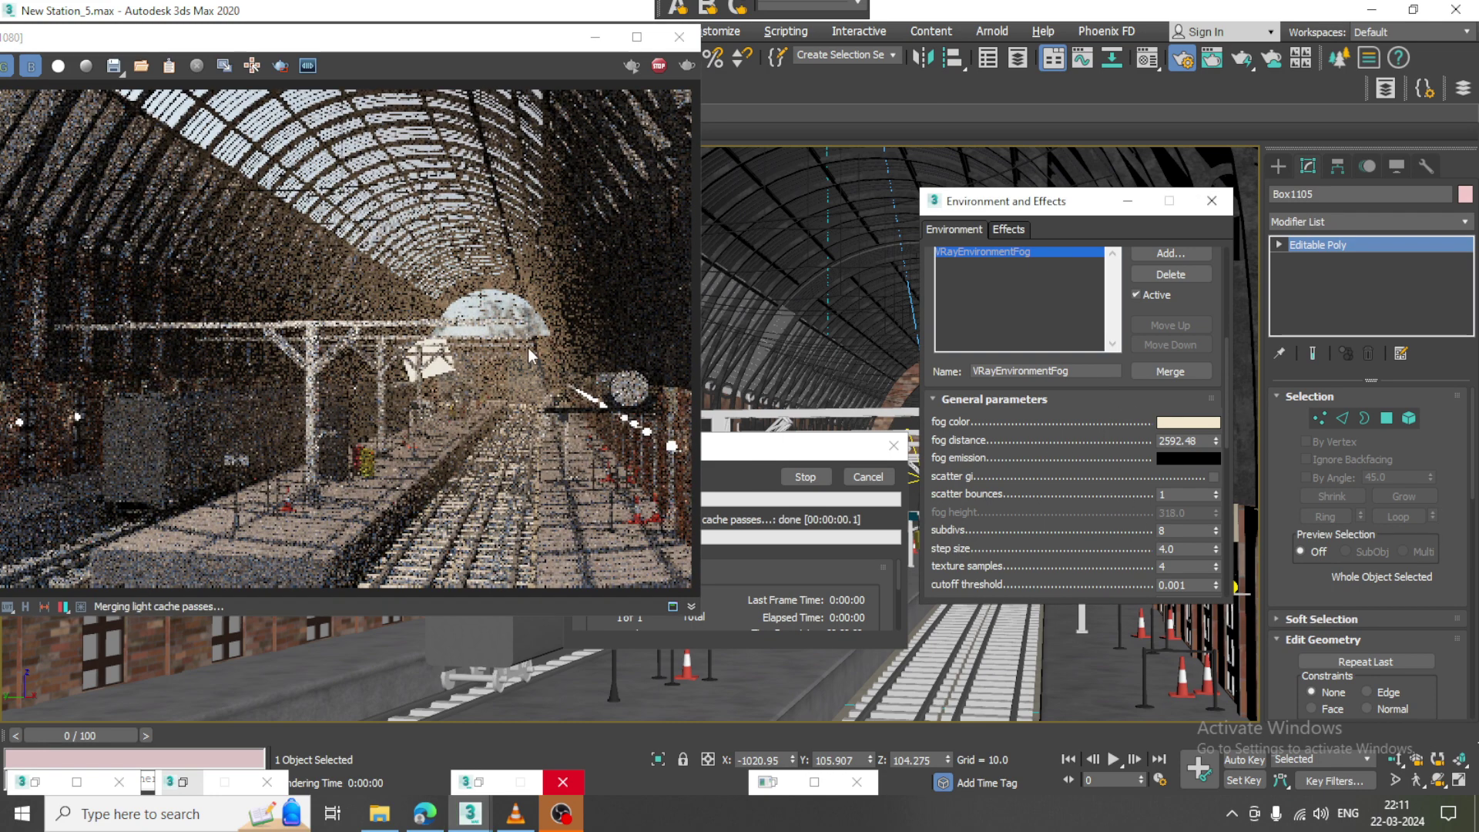
Set the fog subdivs to 64 and max steps to 500, then render again.
left_click_drag(1061, 497, 1060, 393)
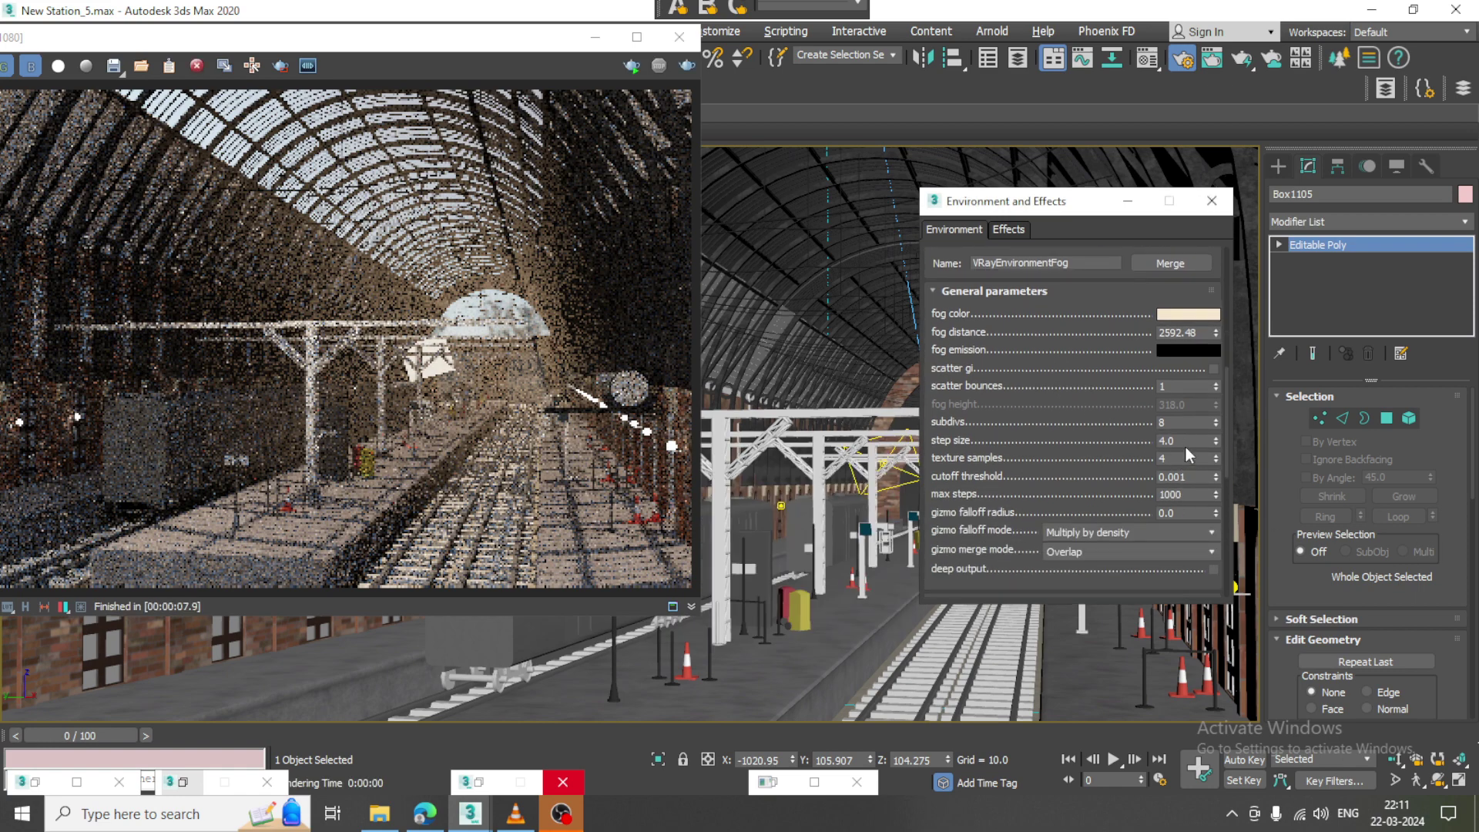
double_click(1182, 423)
type("3")
key("BackSpace")
type("64")
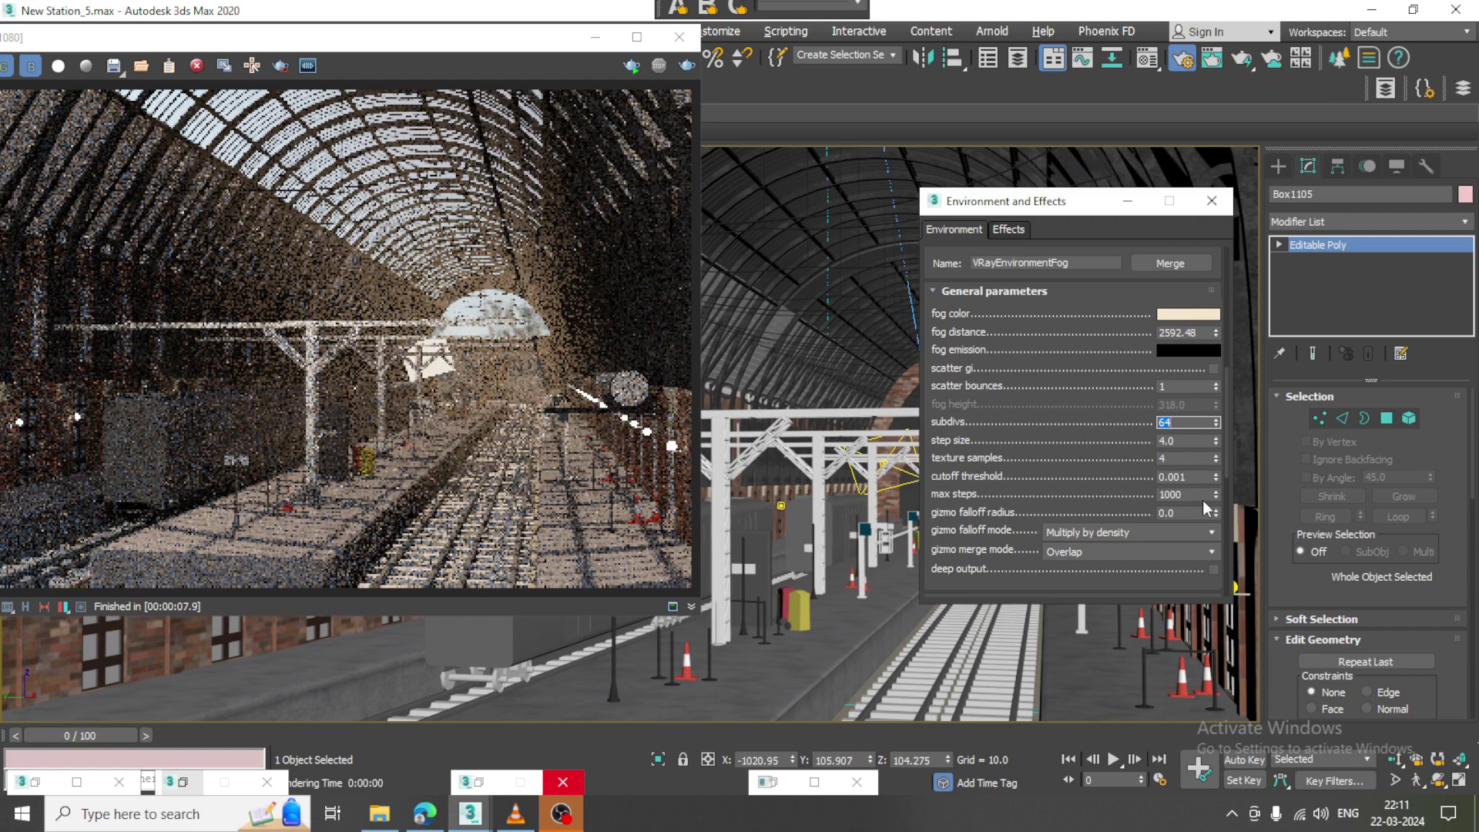
left_click_drag(1195, 496, 1129, 494)
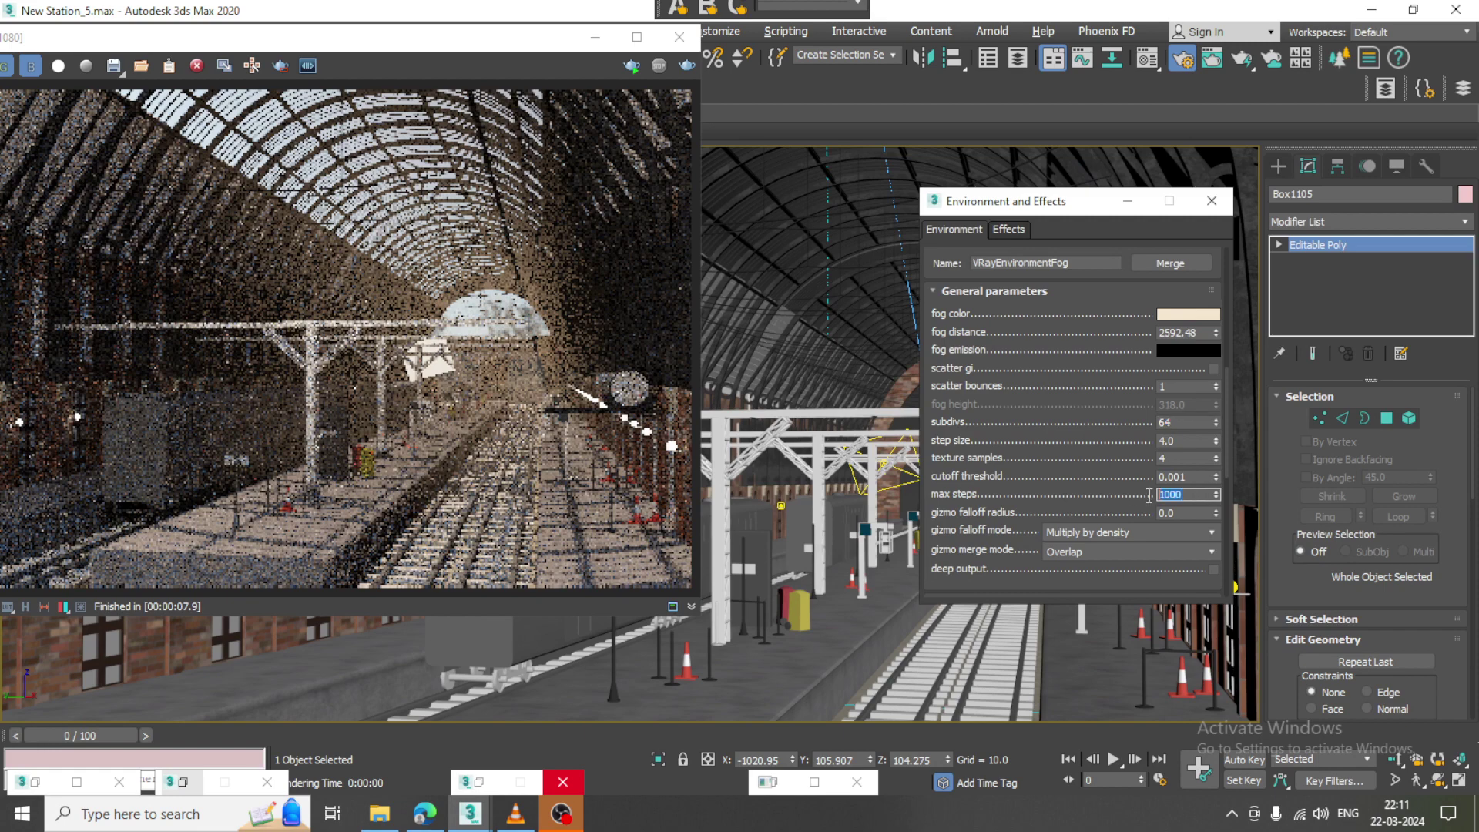
type("5")
left_click(687, 66)
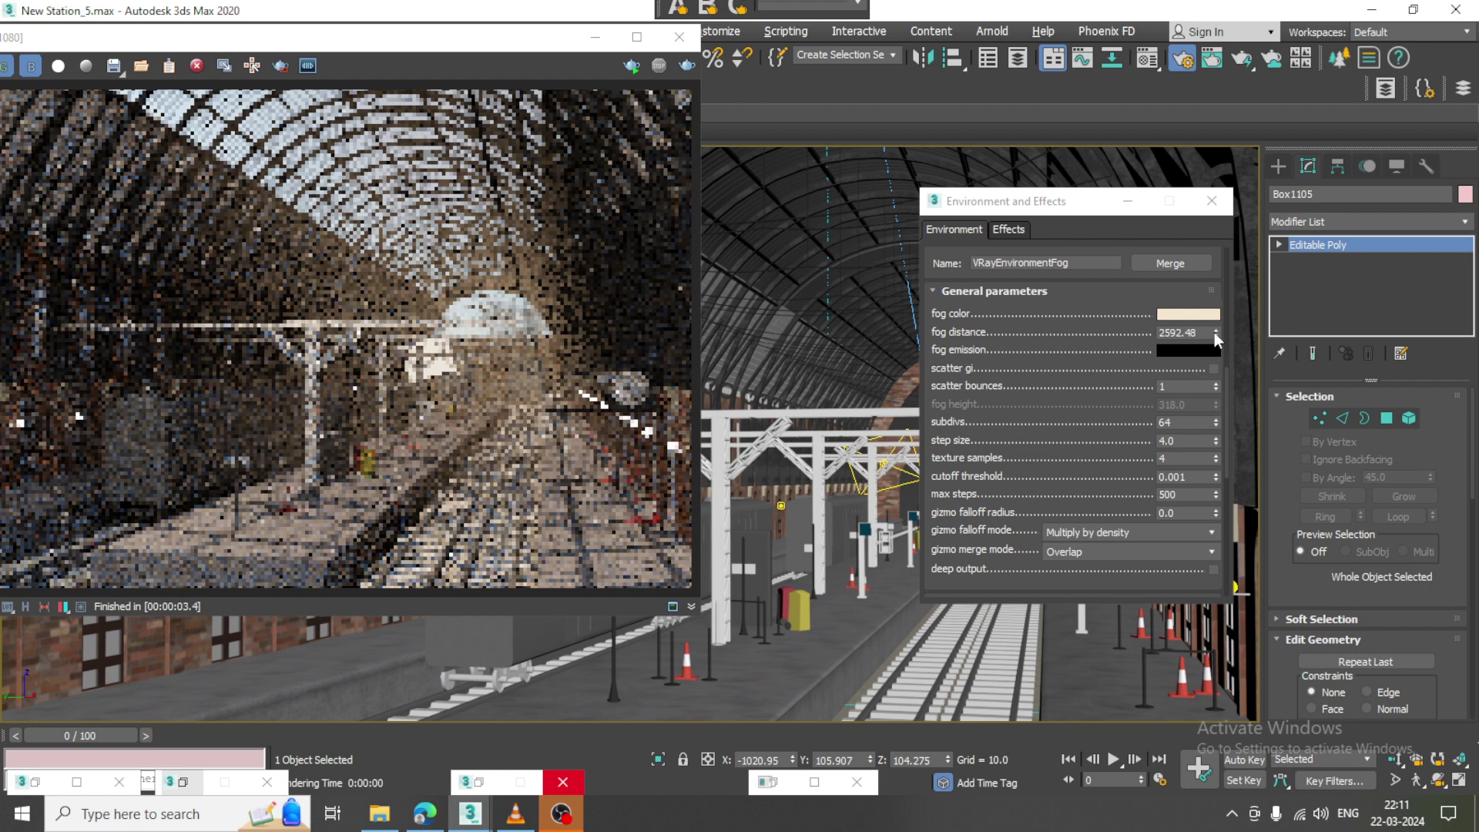
Raise fog distance to 3681.322 and then 4712.092, re-rendering after each change.
left_click_drag(1216, 339, 1216, 291)
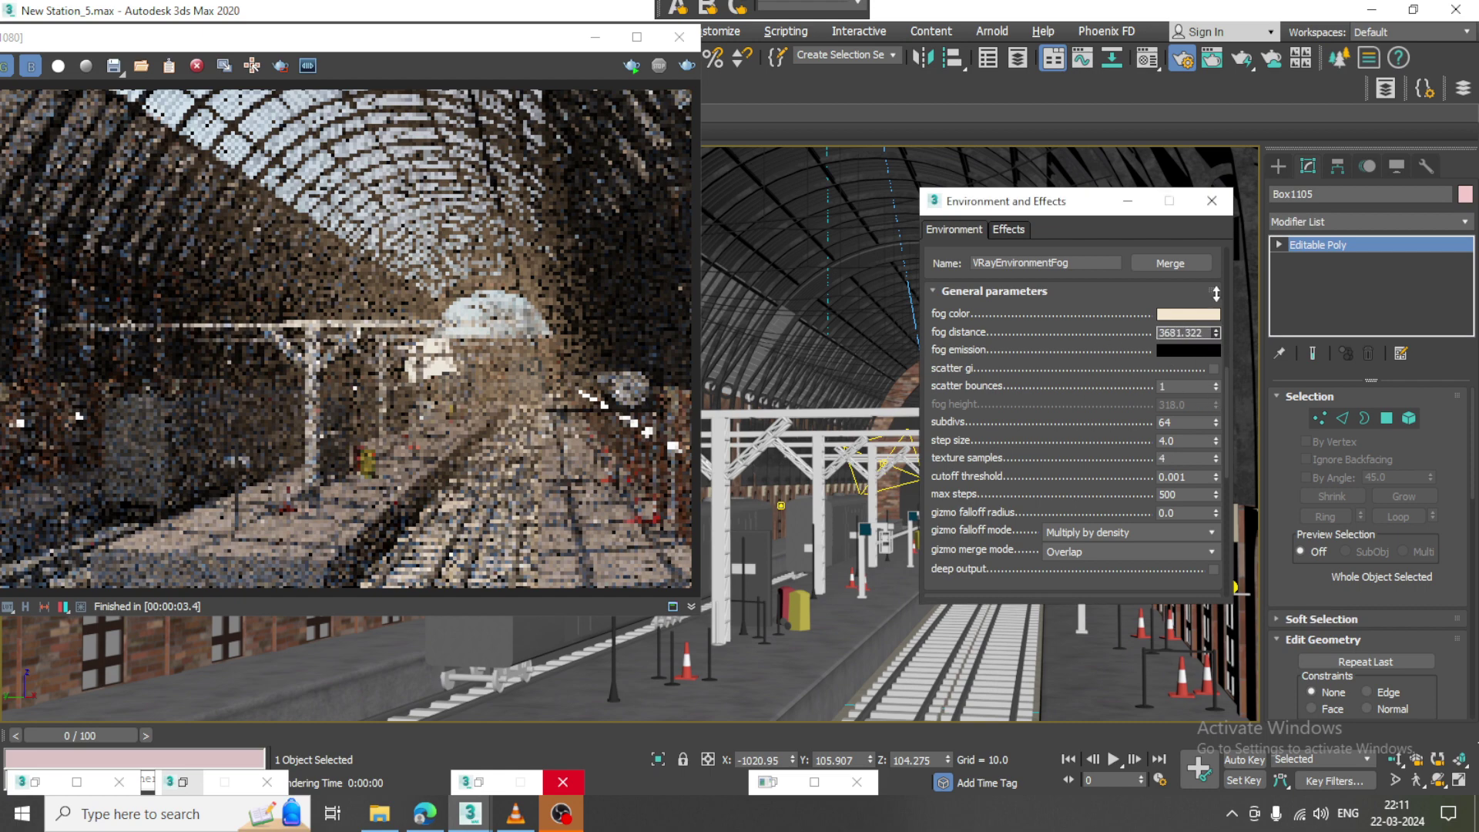
left_click(691, 62)
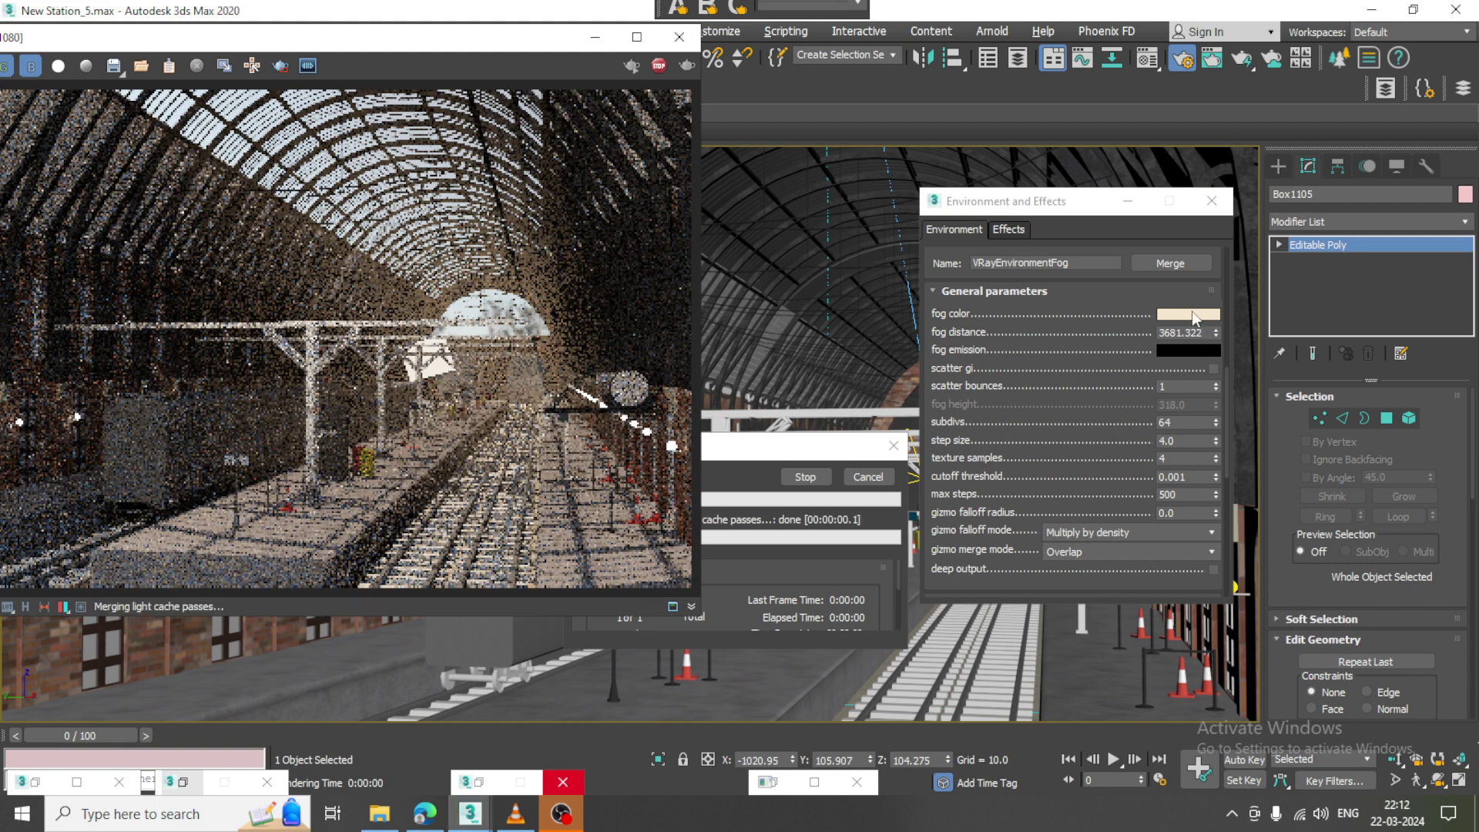
left_click_drag(1215, 333, 1214, 305)
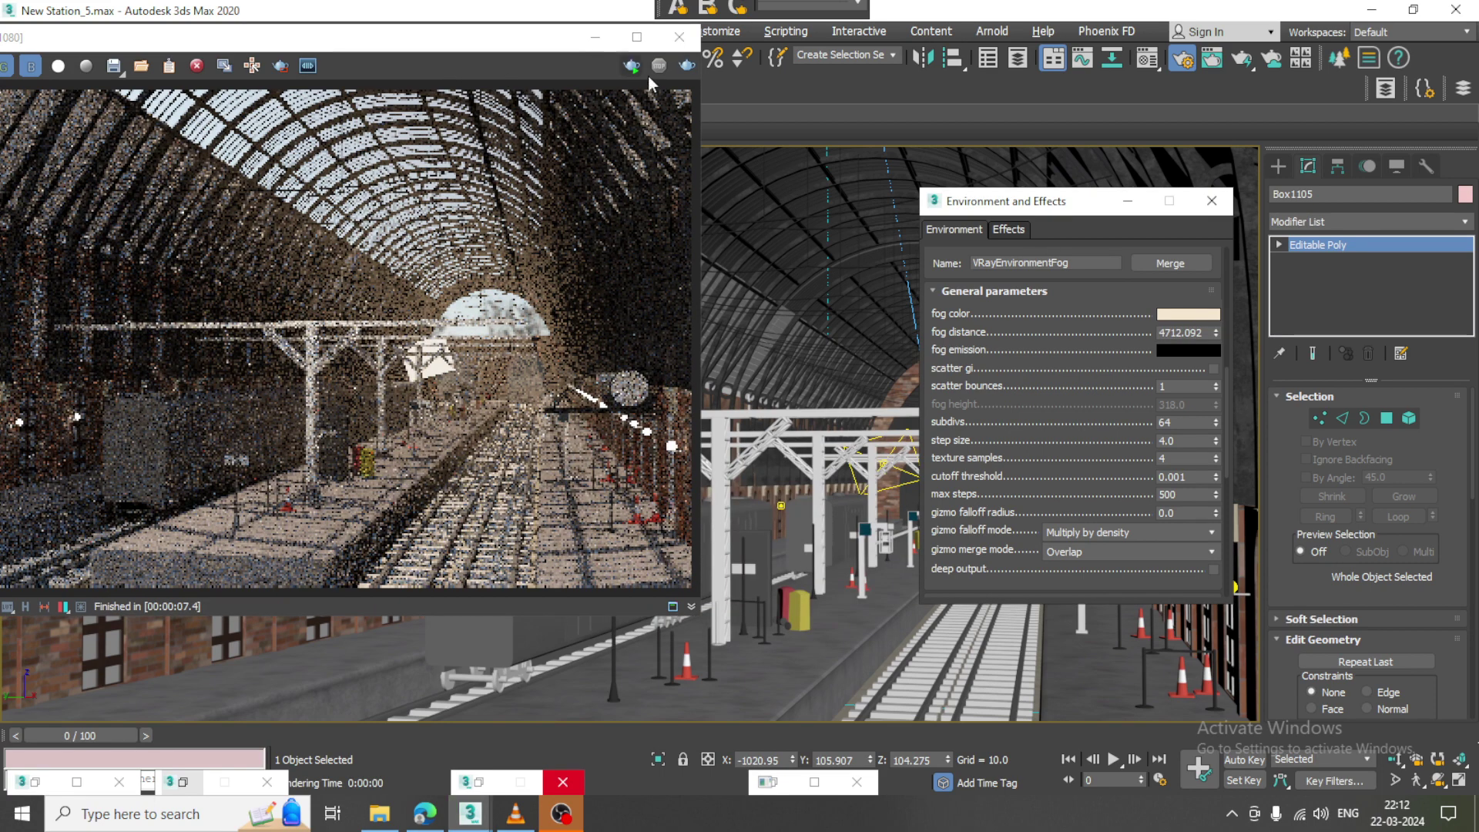
left_click(689, 65)
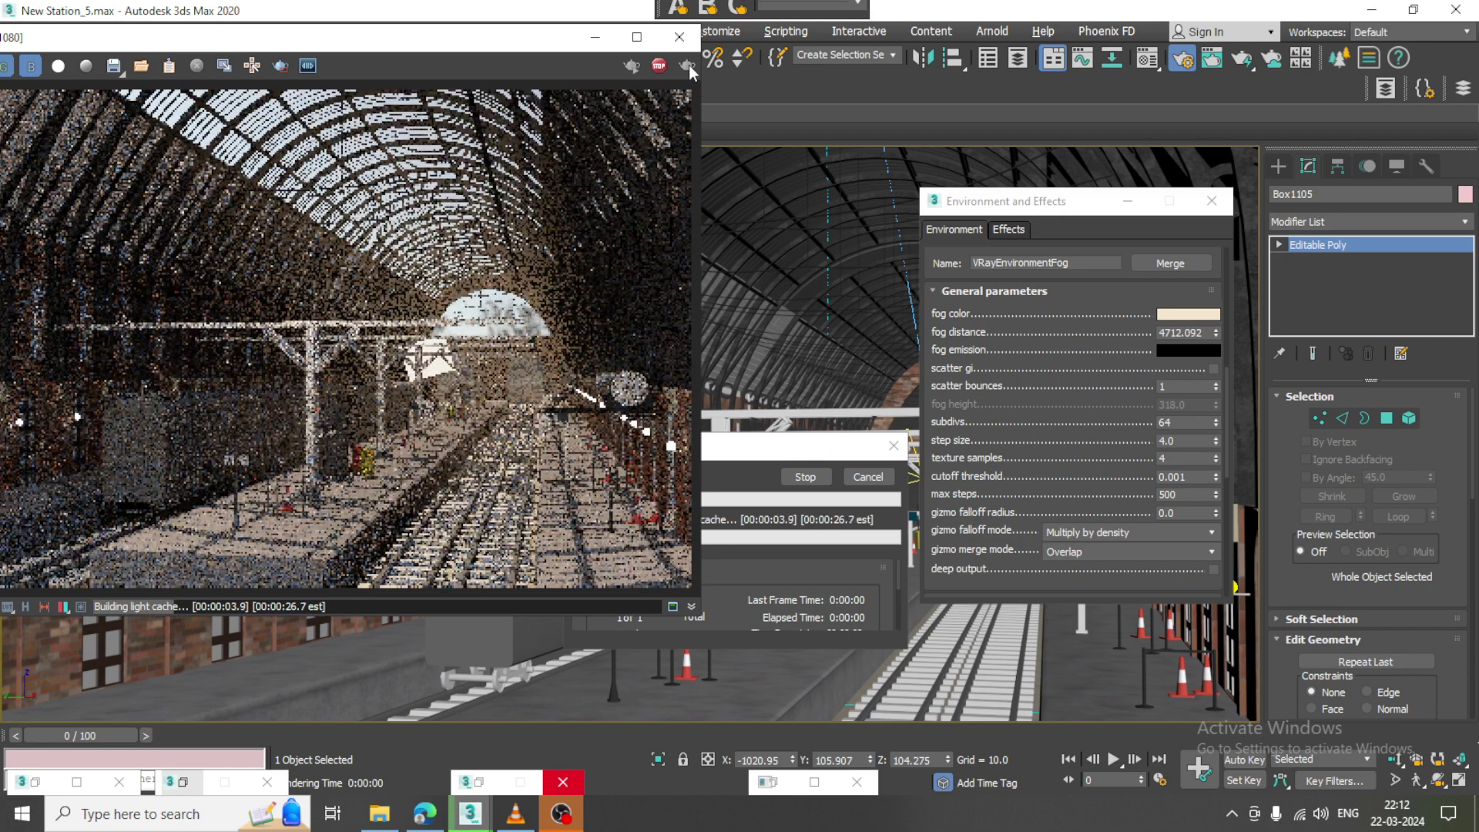
left_click_drag(357, 39, 641, 28)
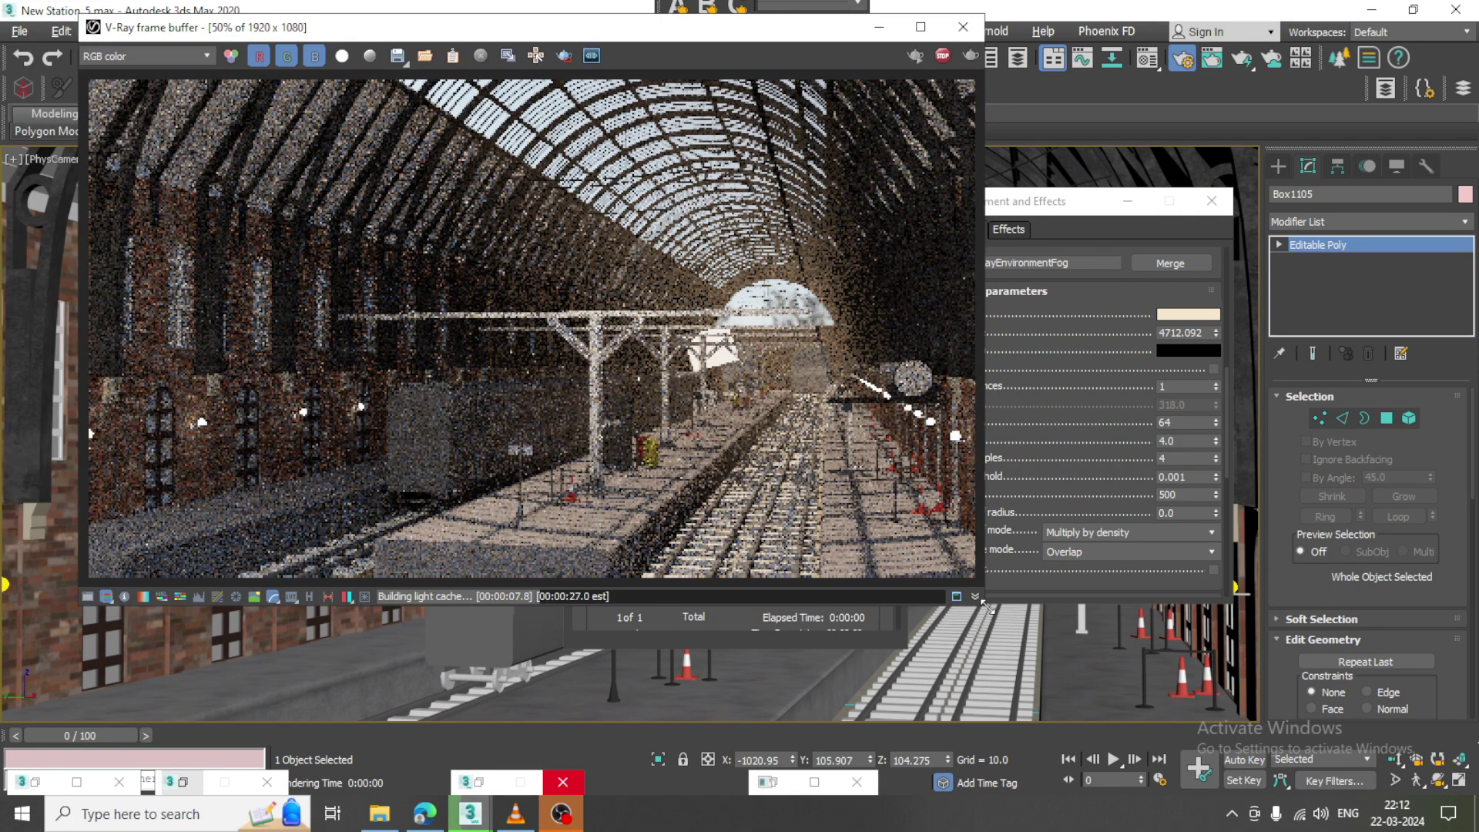
left_click_drag(984, 606, 1197, 714)
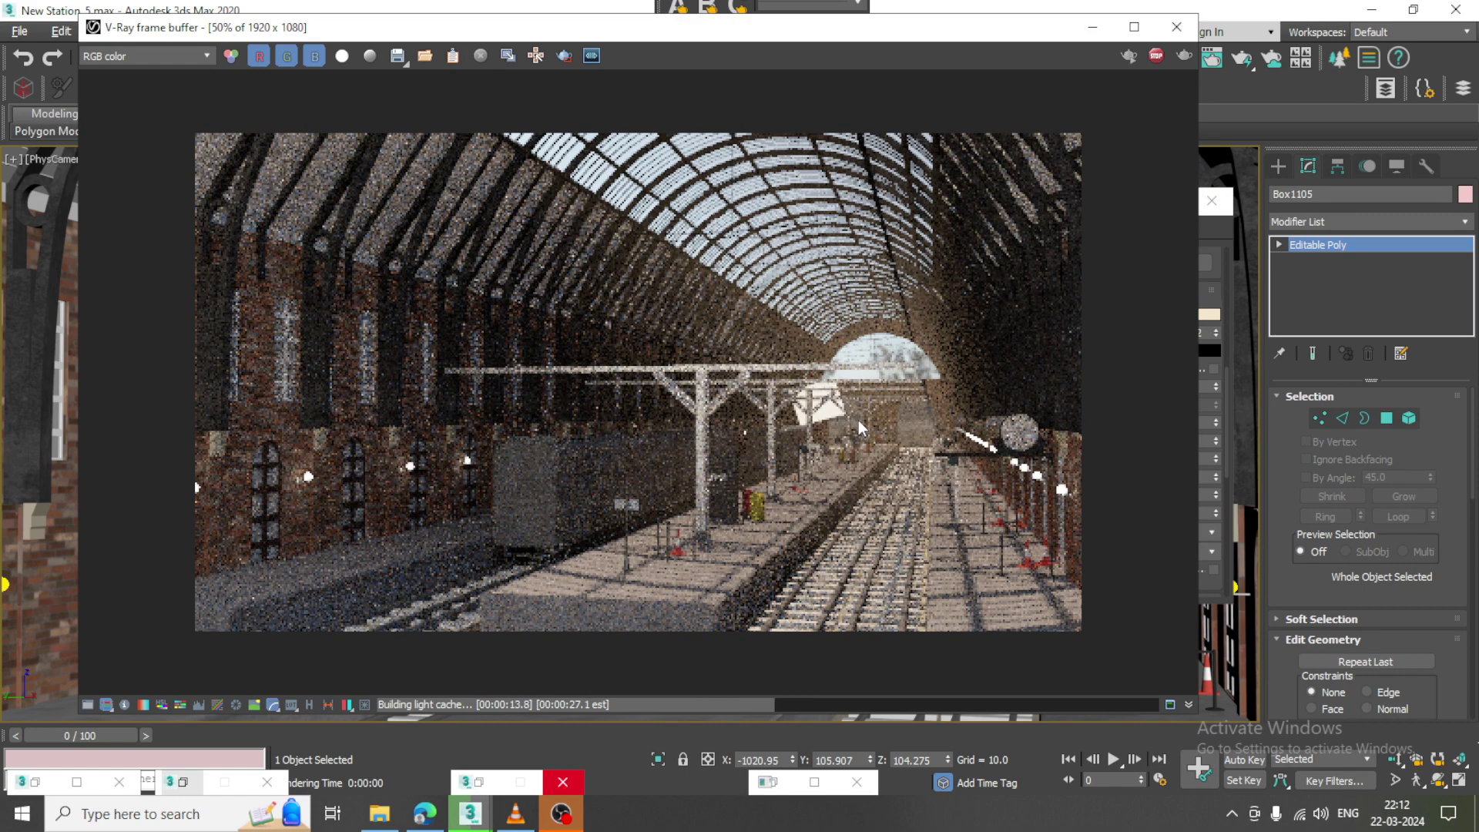
In Render Setup's GI tab, set irradiance map subdivs to 180 and interpolation samples to 60.
left_click(1169, 32)
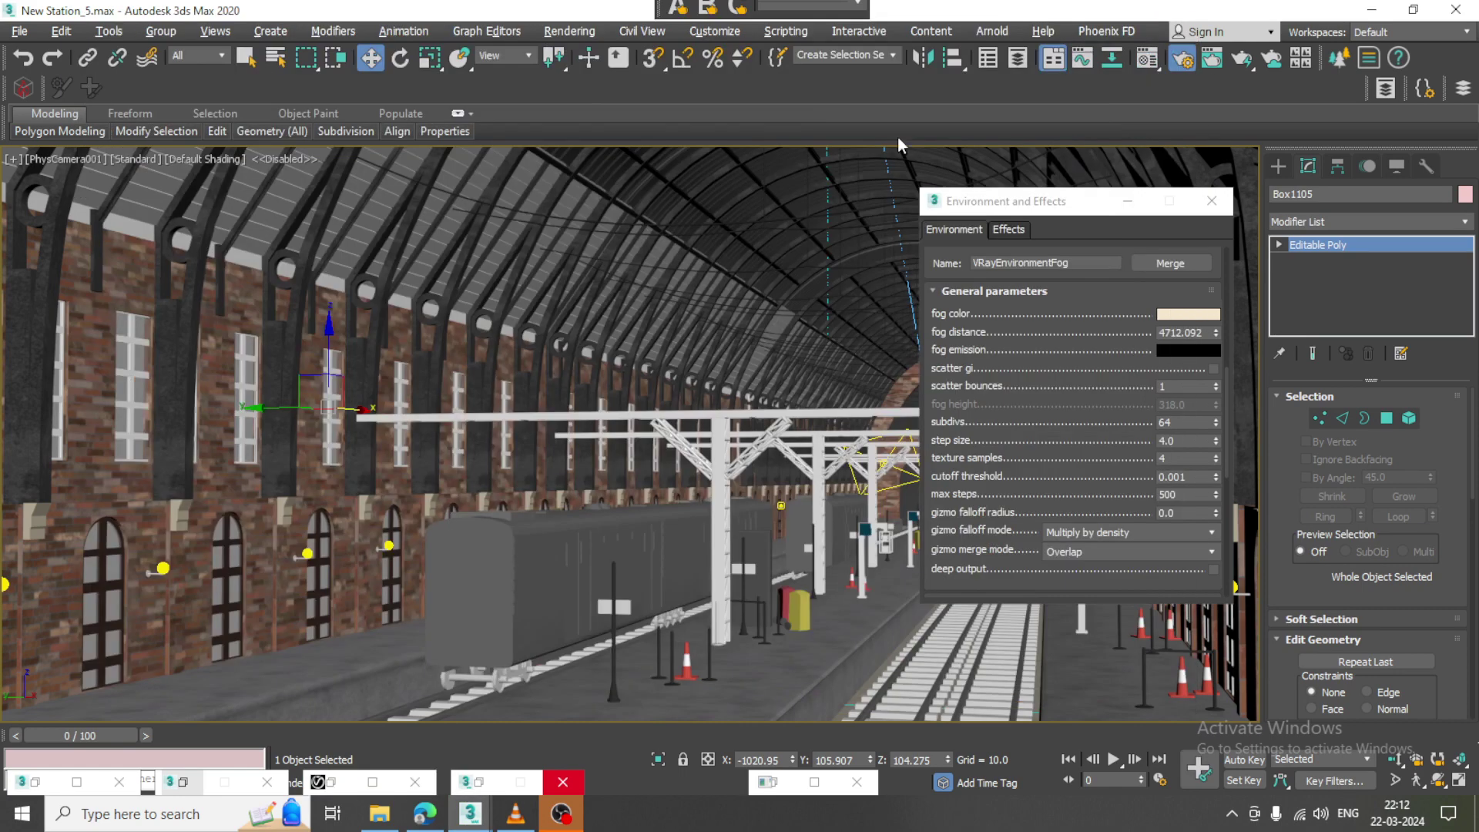
left_click(572, 31)
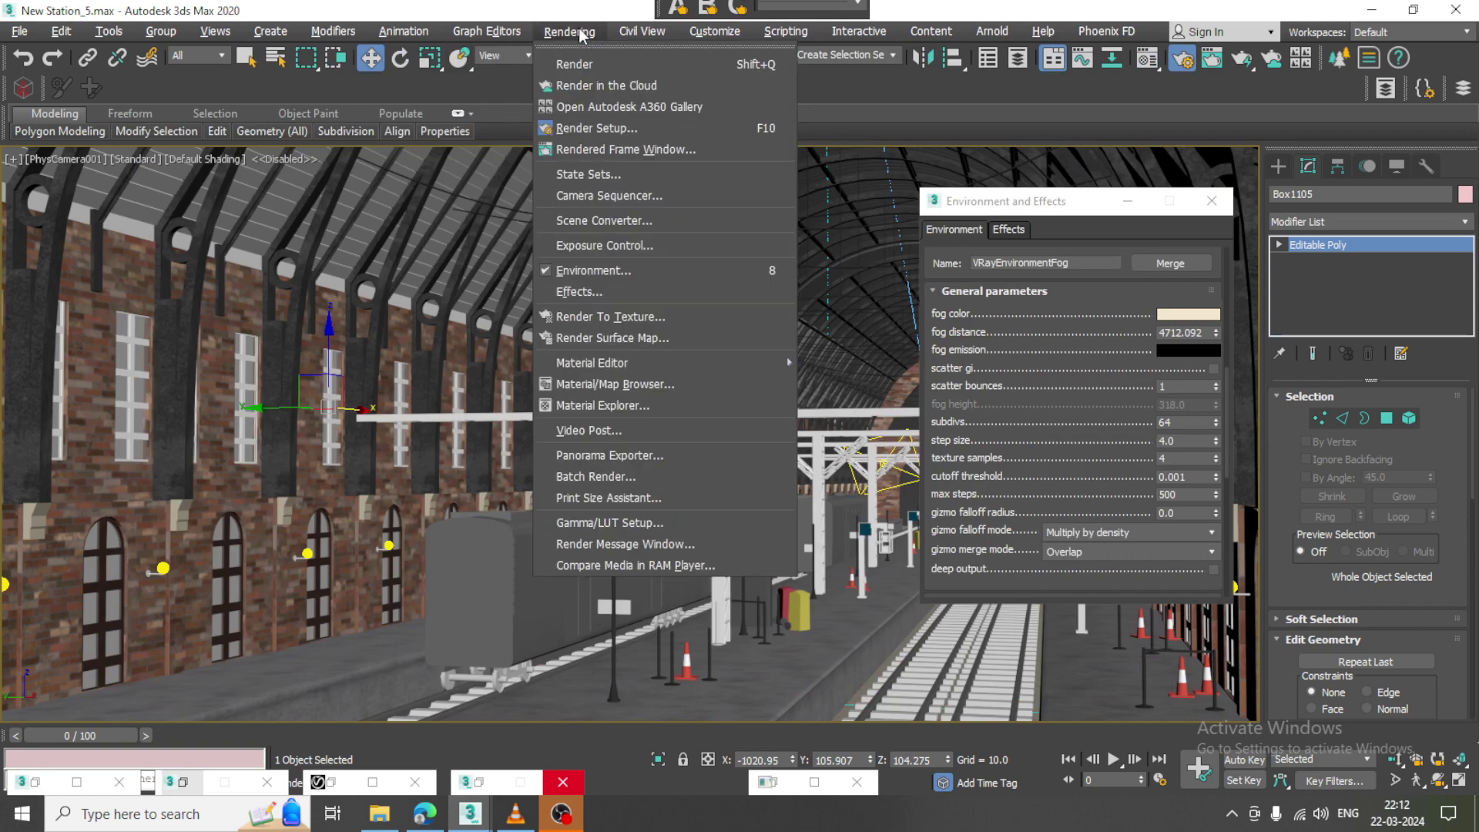
left_click(635, 128)
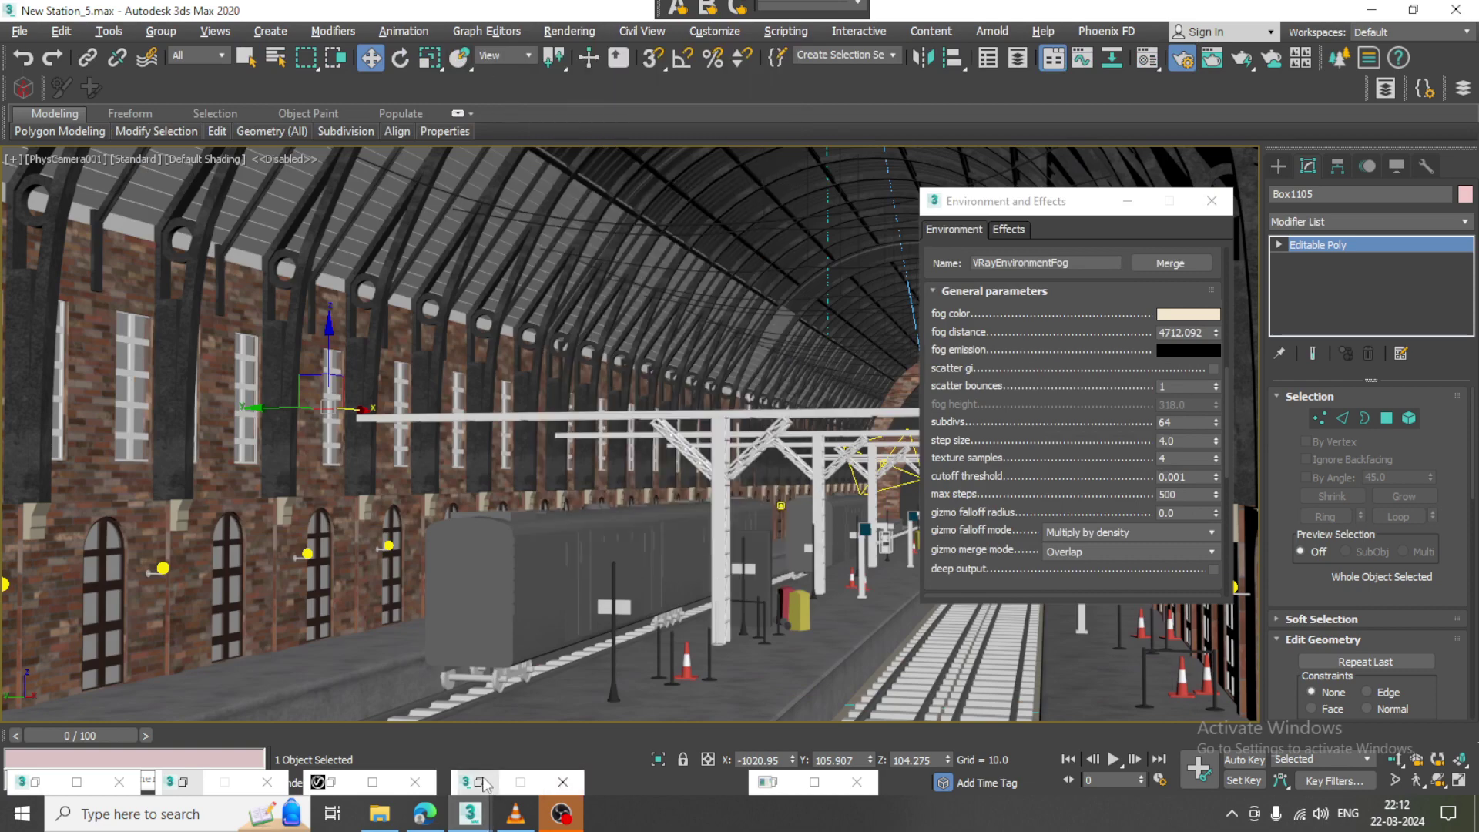
left_click(975, 330)
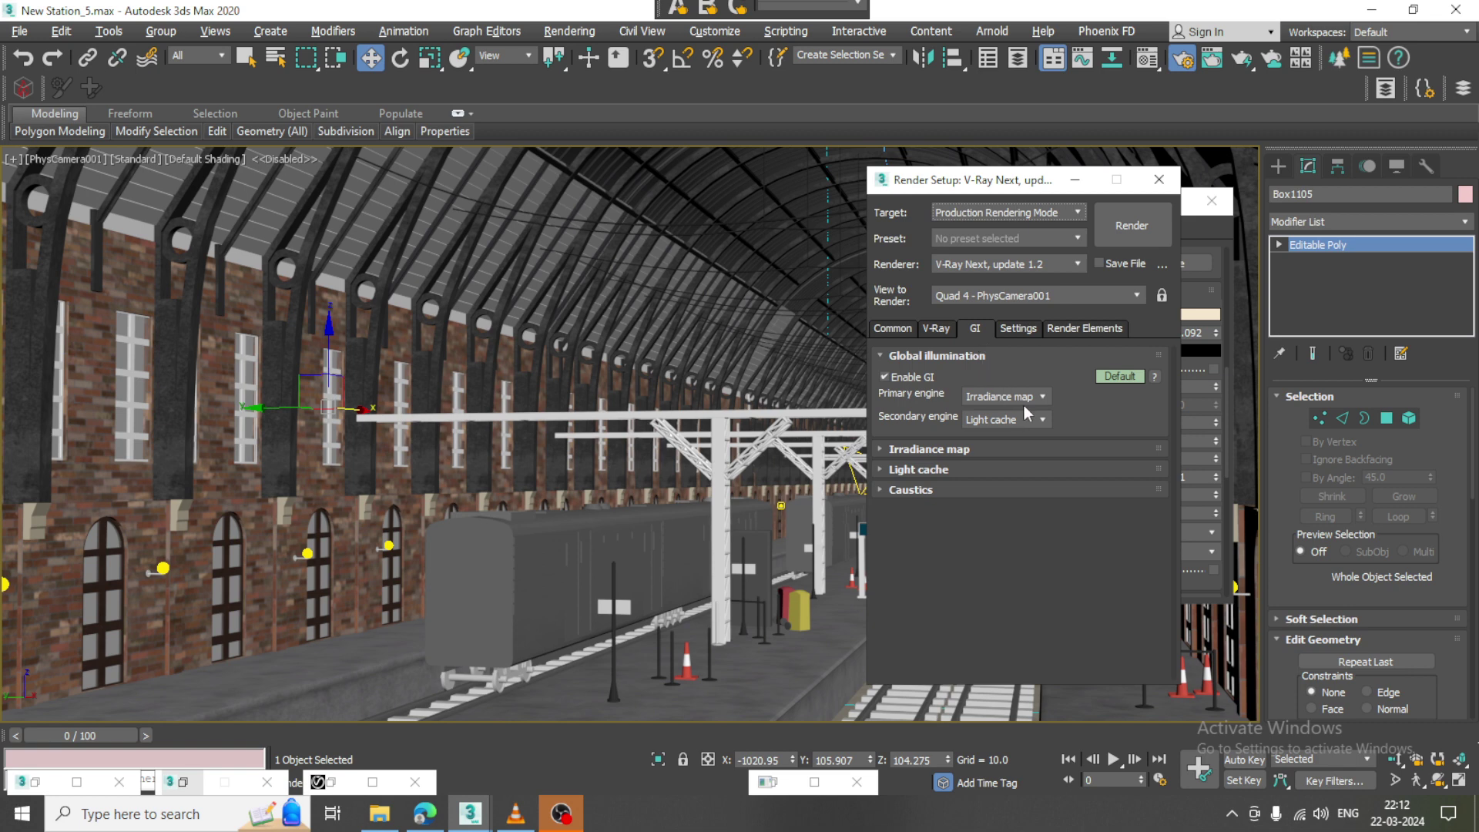
left_click(1121, 377)
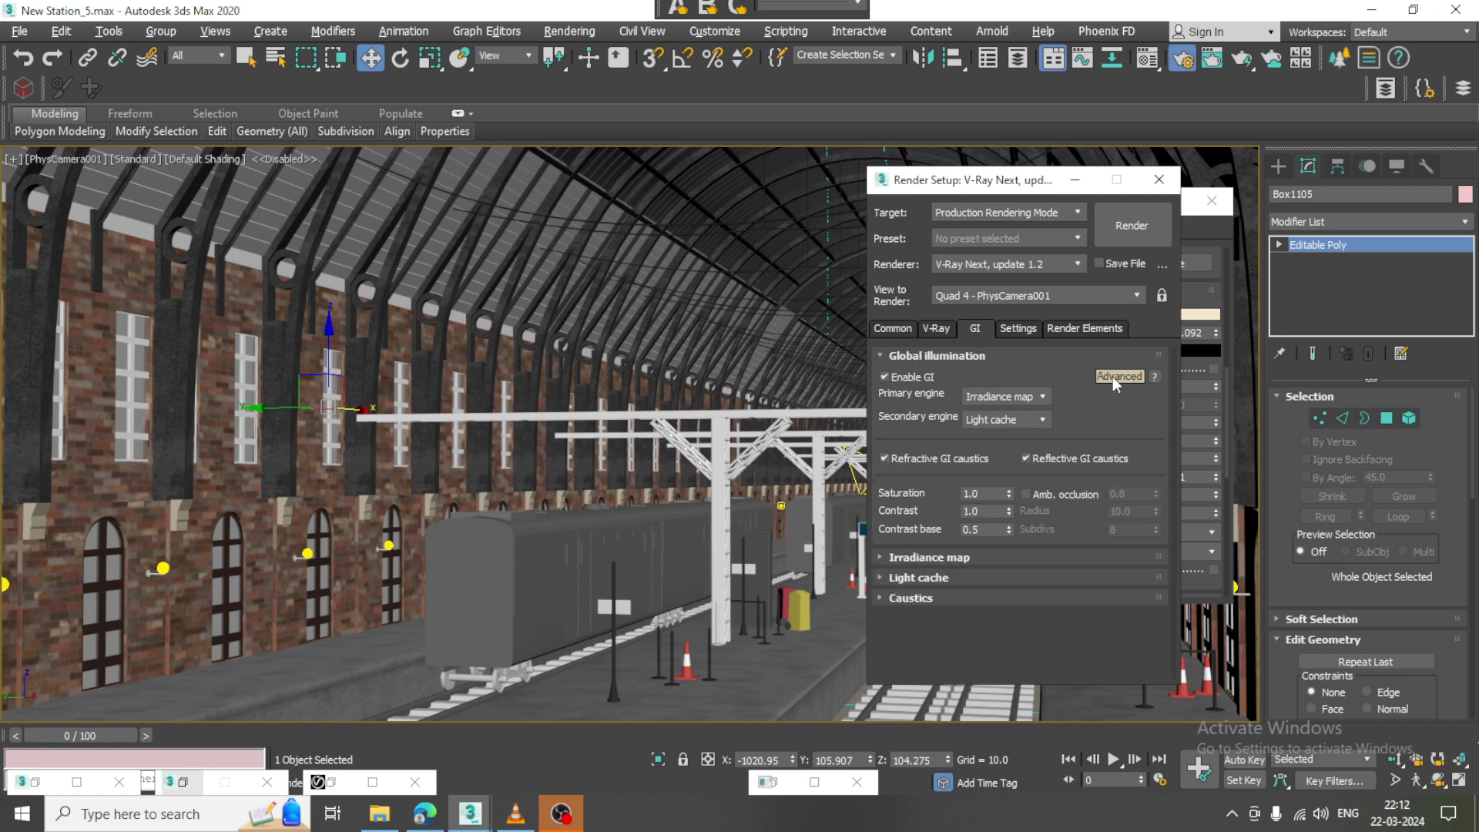
left_click(932, 557)
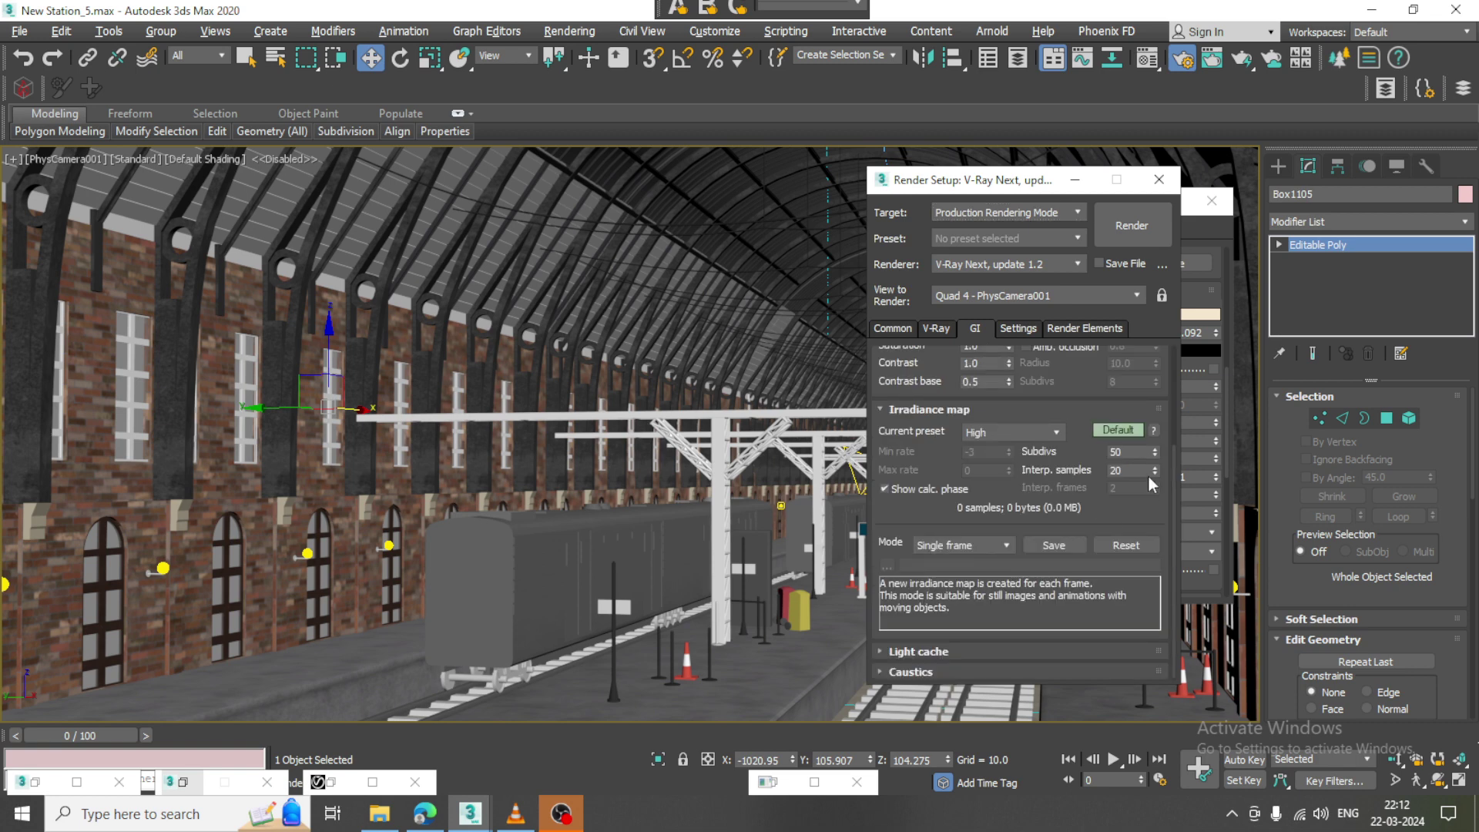
left_click(1118, 431)
double_click(1131, 453)
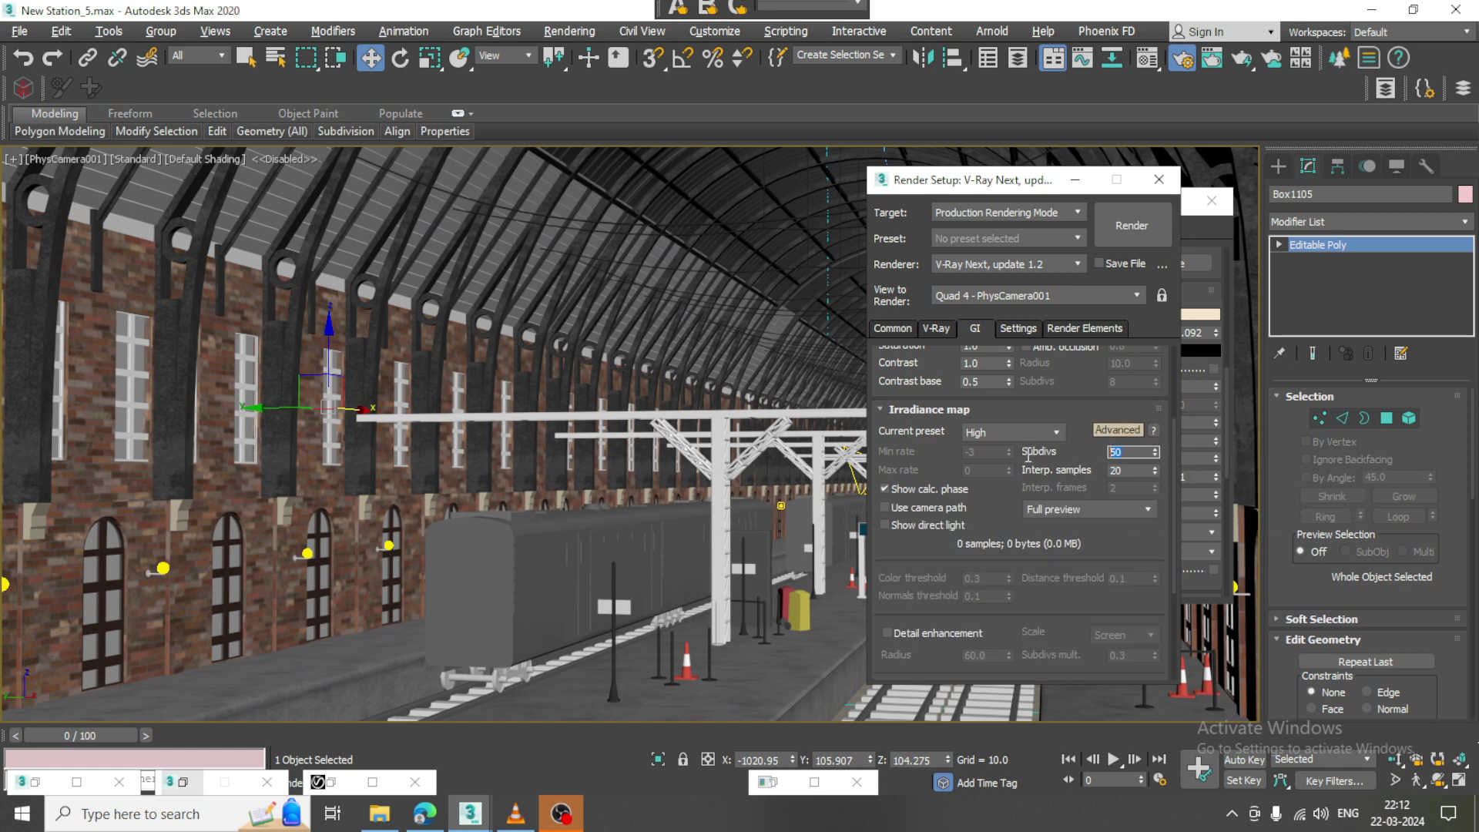
type("180")
key("Tab")
type("60")
left_click_drag(1031, 531, 993, 324)
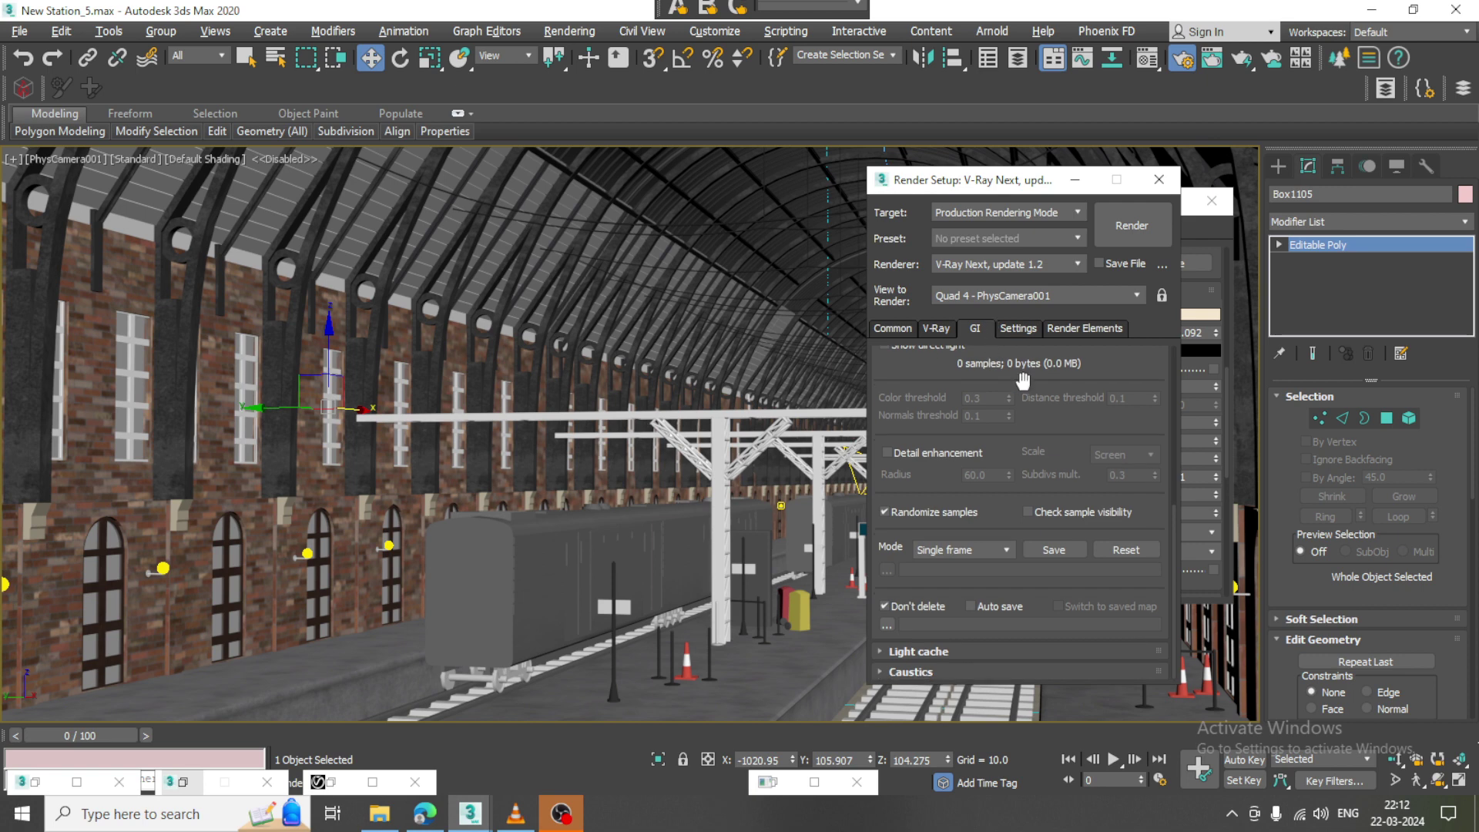
Set the light cache subdivs to 1200.
left_click(987, 652)
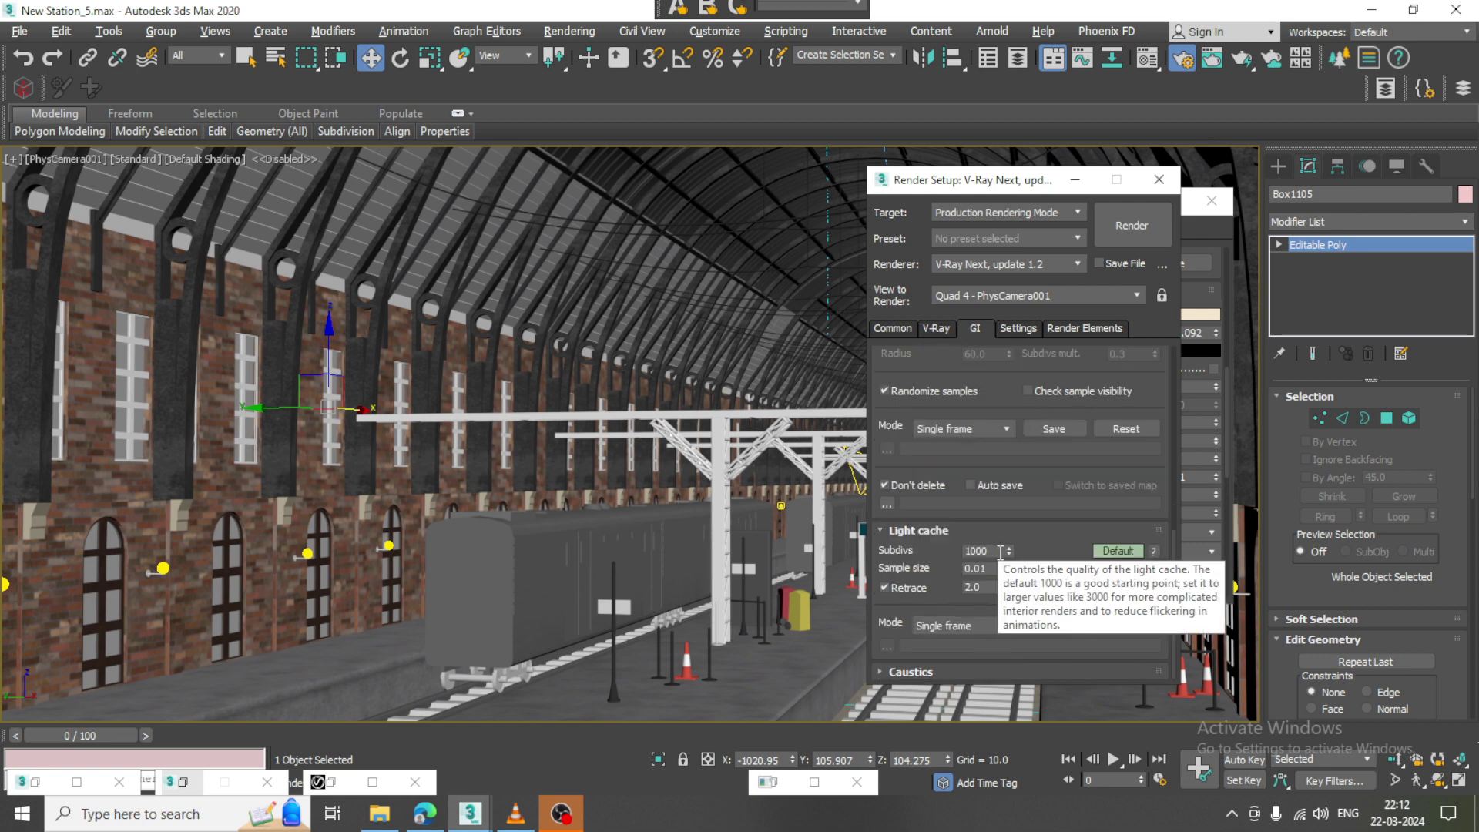
double_click(983, 551)
type("1")
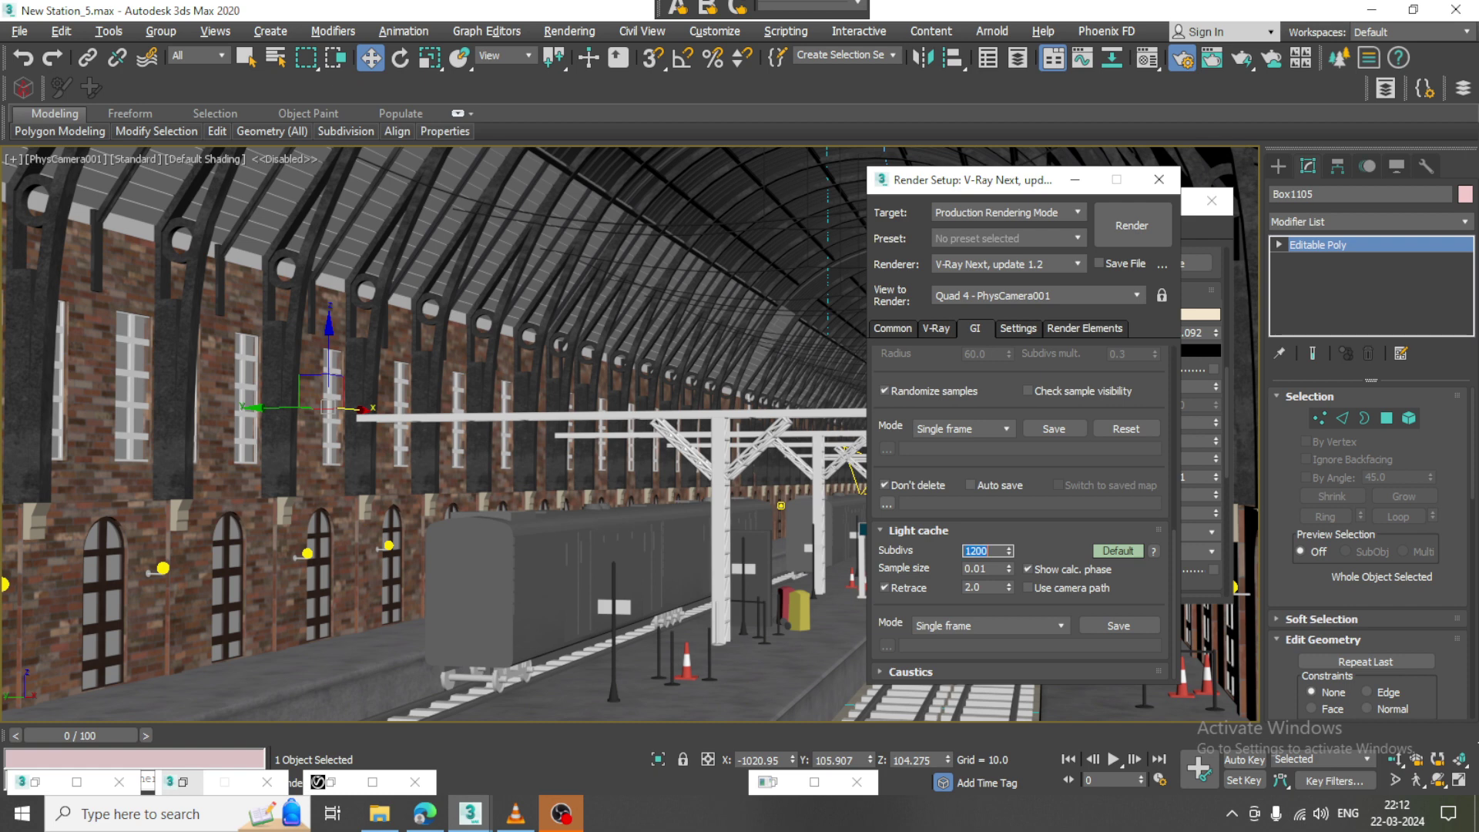
left_click(1030, 328)
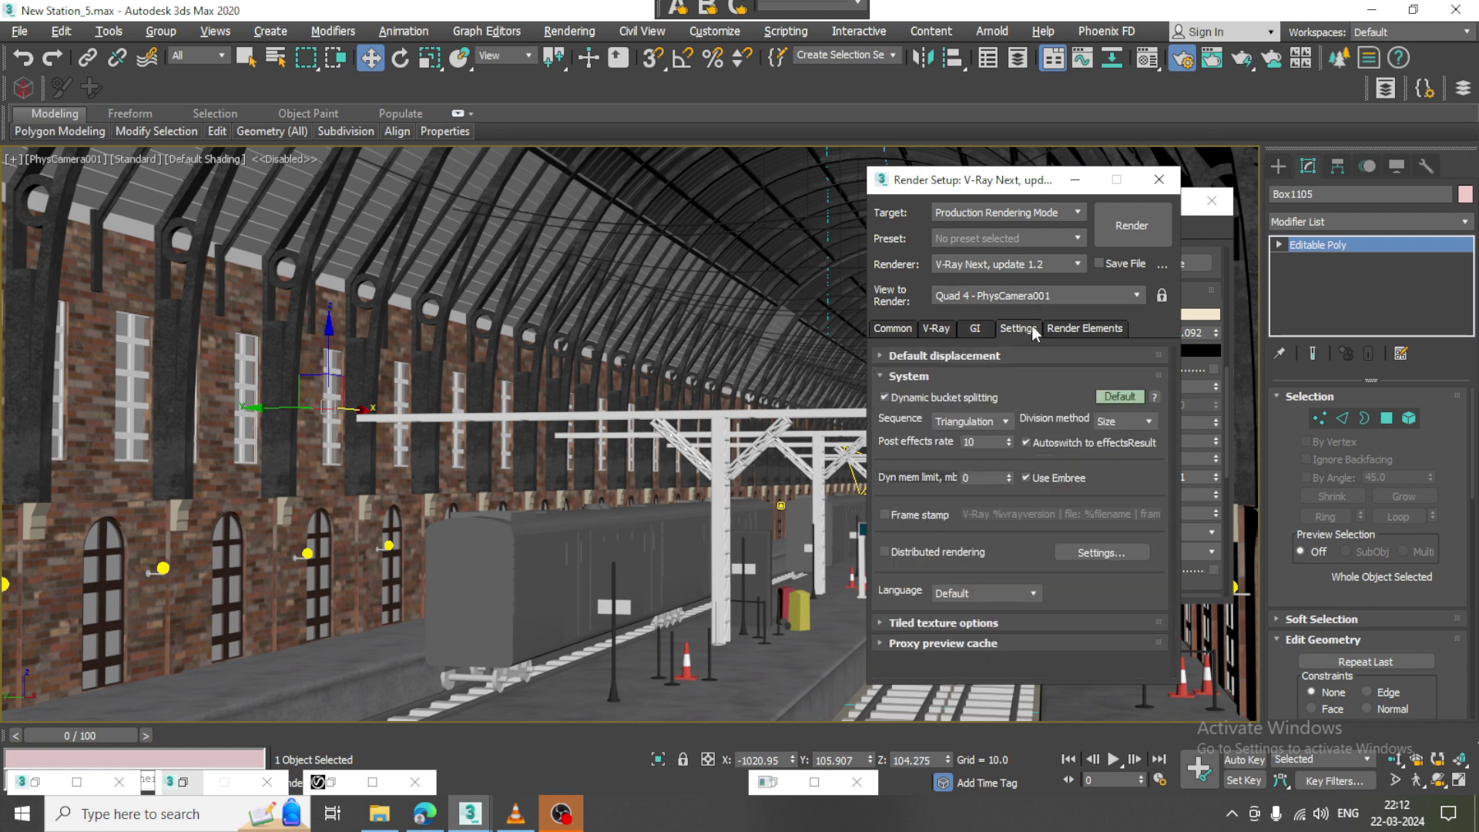
On the V-Ray tab, switch the Image sampler (Antialiasing) rollout to Expert mode.
left_click(938, 332)
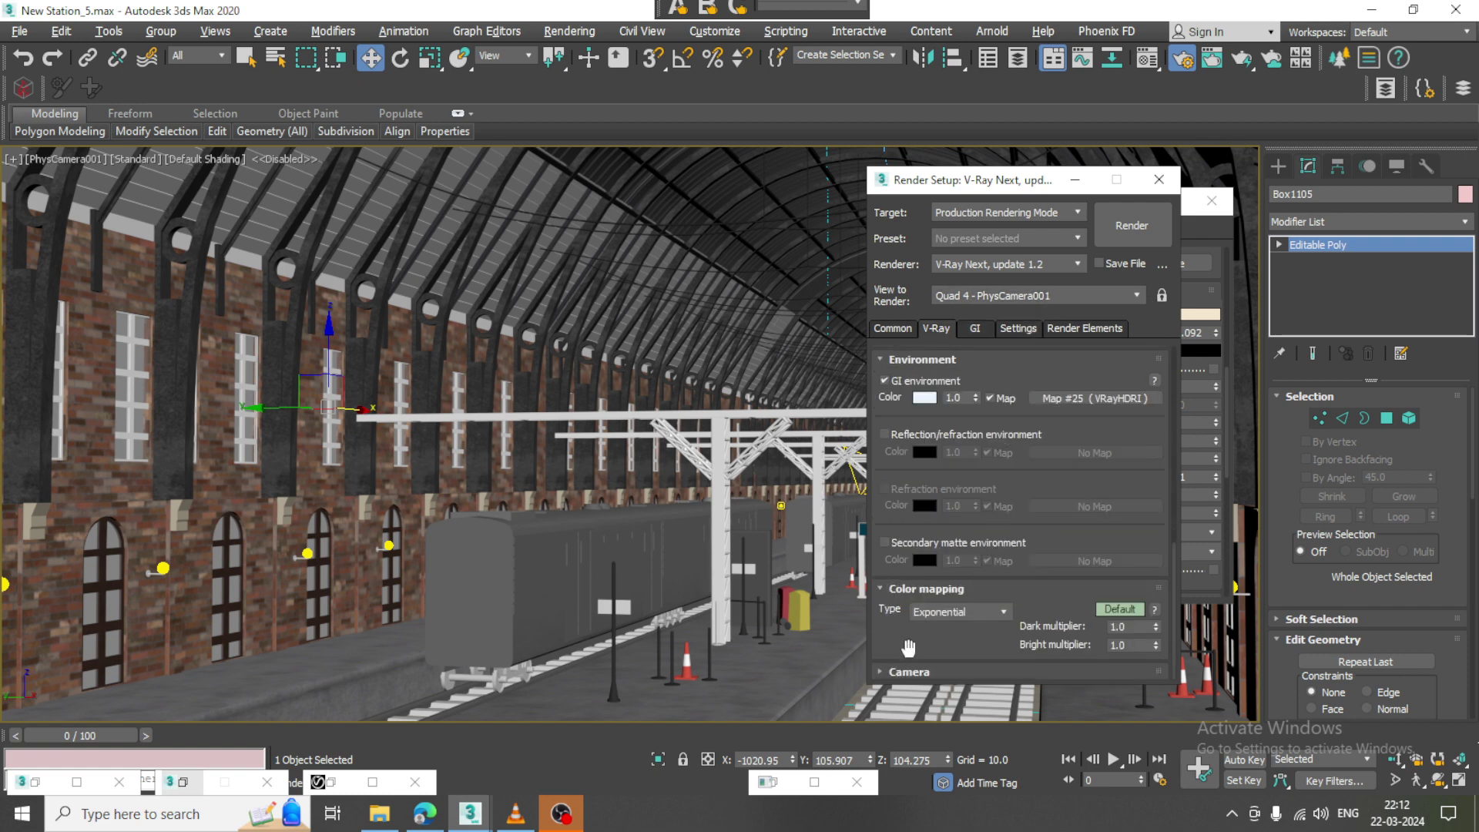
left_click_drag(976, 382, 972, 530)
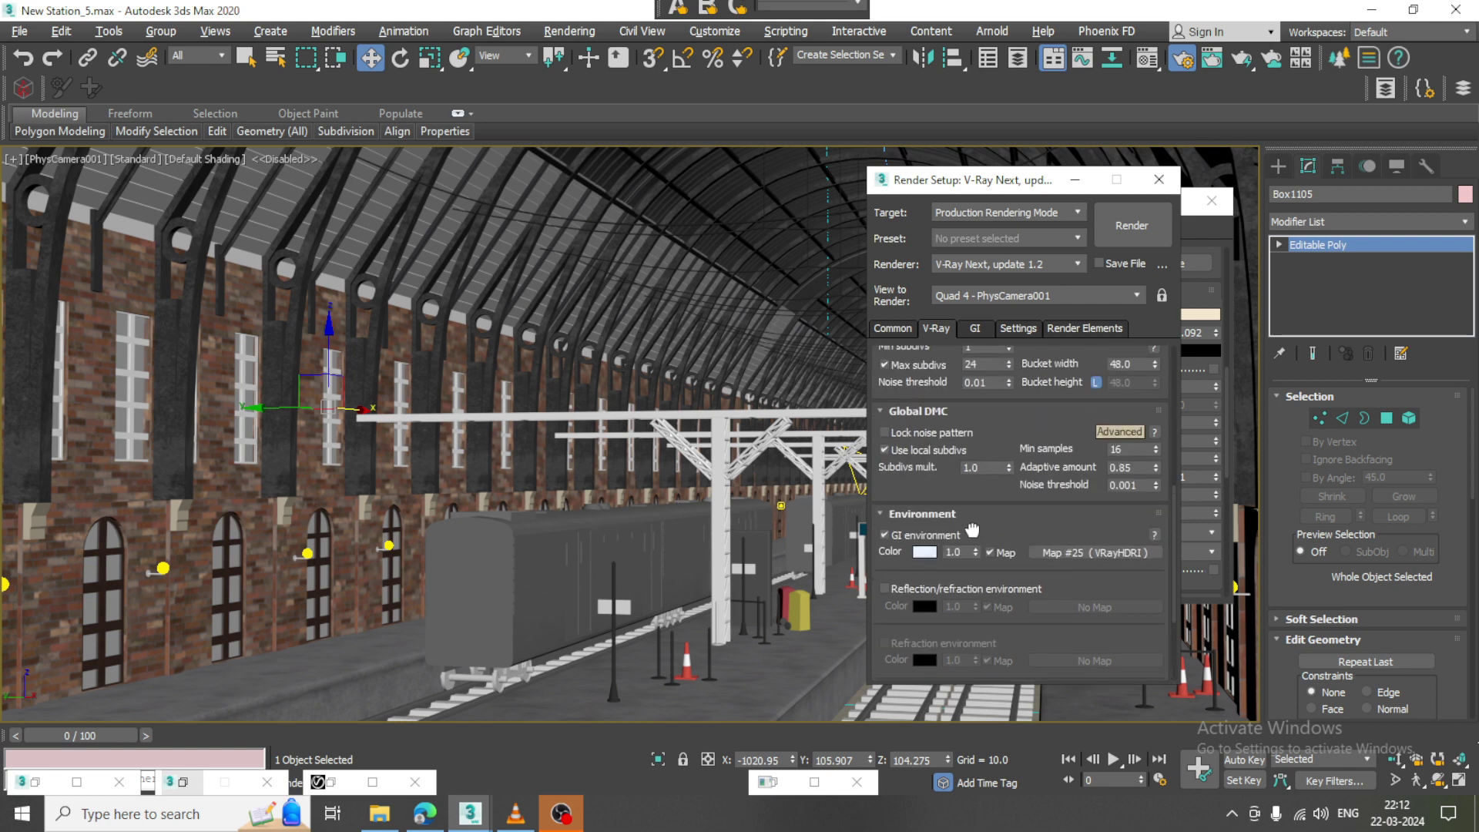
scroll(972, 530, "up", 3)
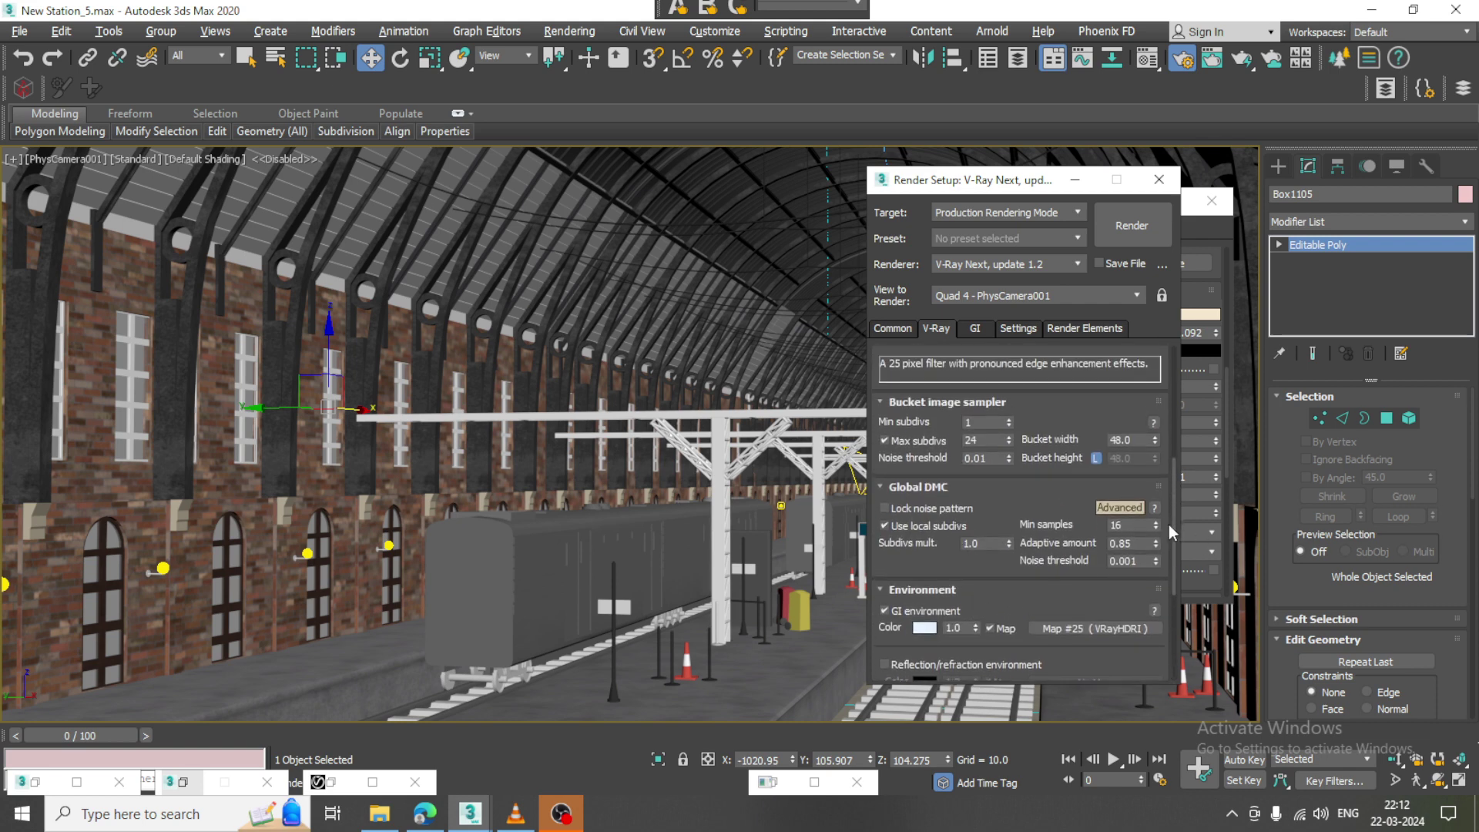
left_click_drag(1082, 515, 1083, 654)
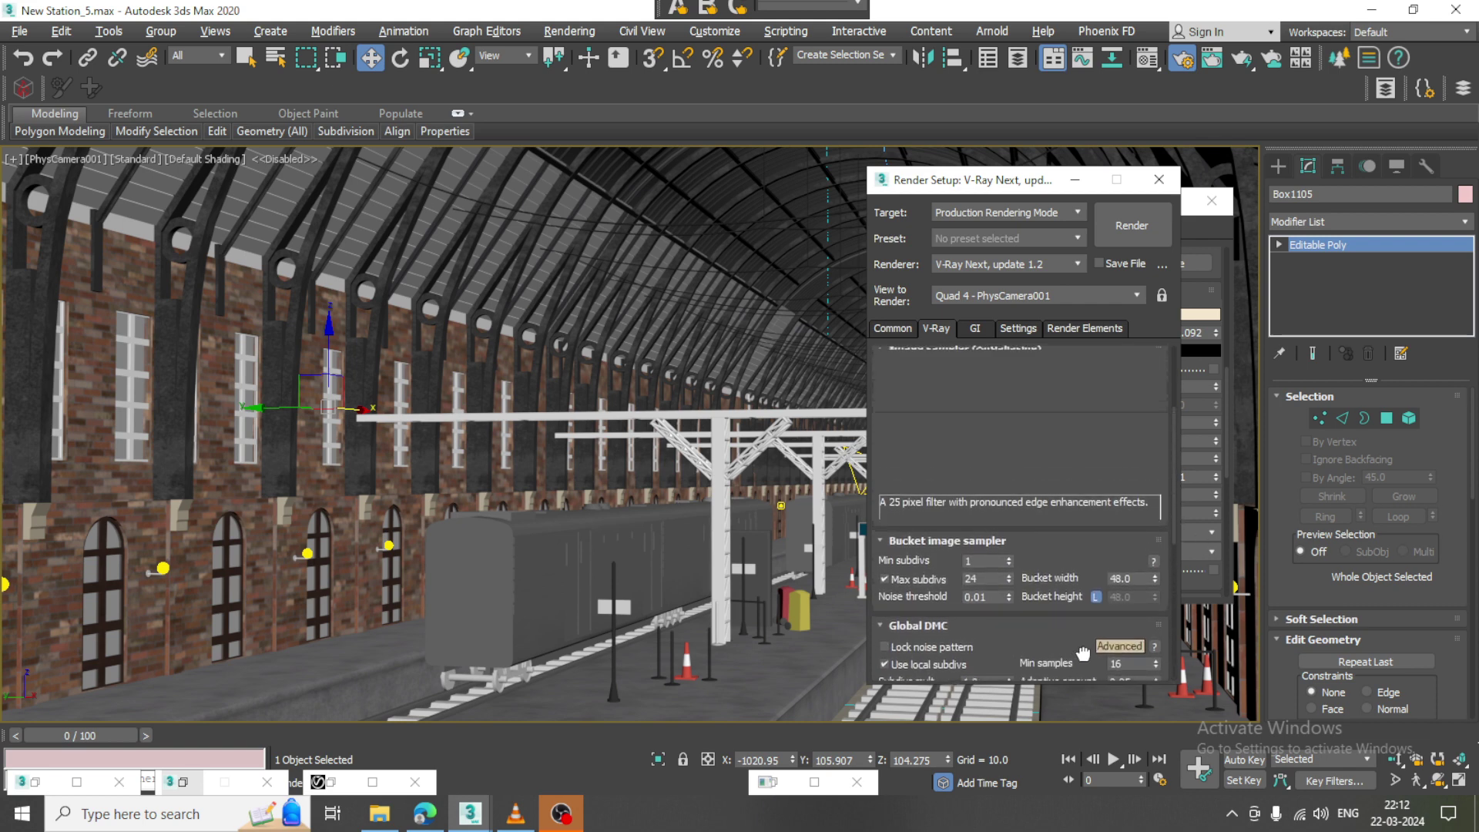
scroll(974, 493, "up", 5)
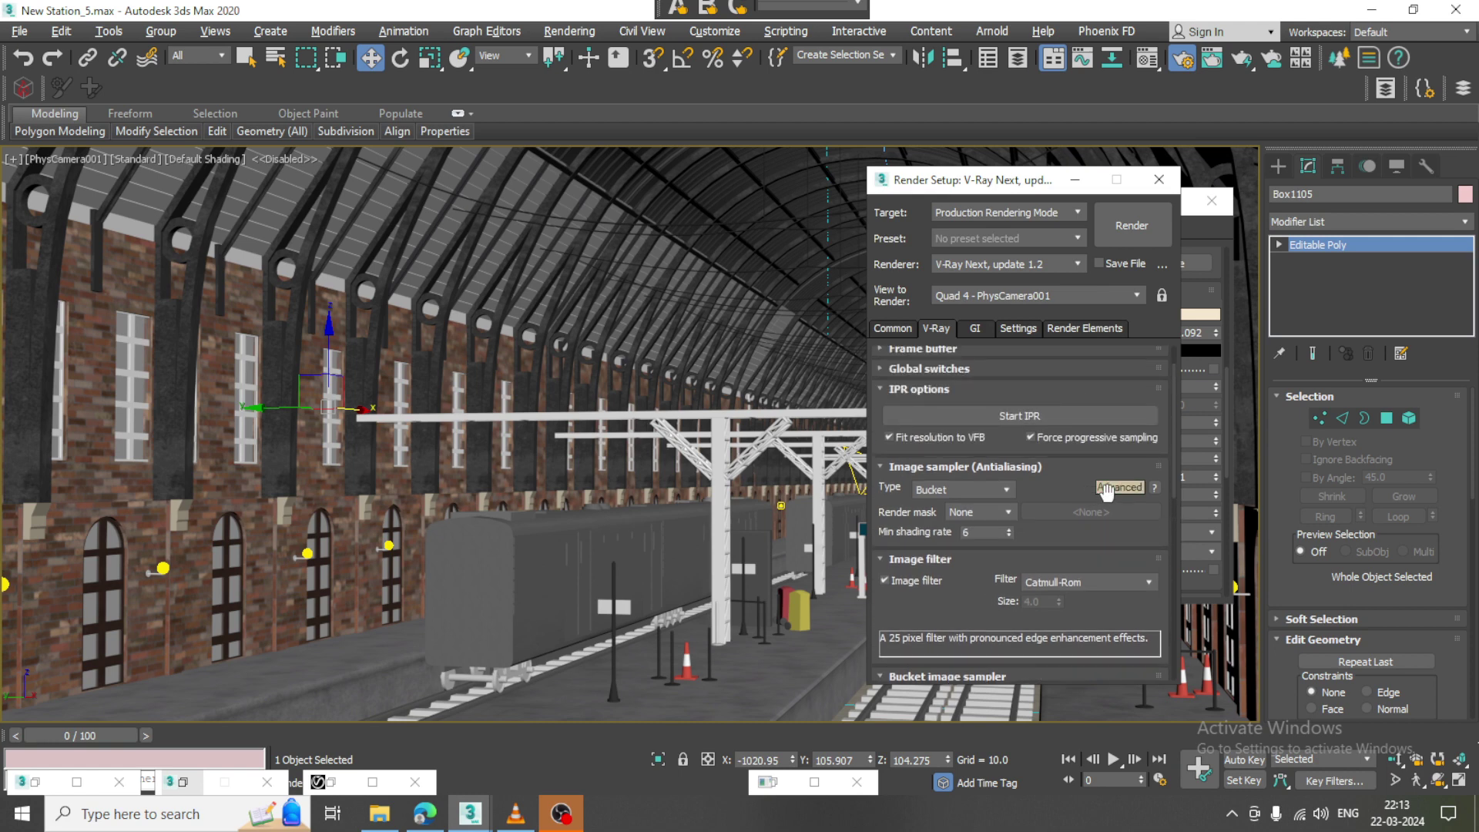
left_click(1119, 487)
mouse_move(1083, 492)
left_mouse_down()
mouse_move(1079, 352)
mouse_move(1043, 393)
mouse_move(1023, 550)
left_mouse_up()
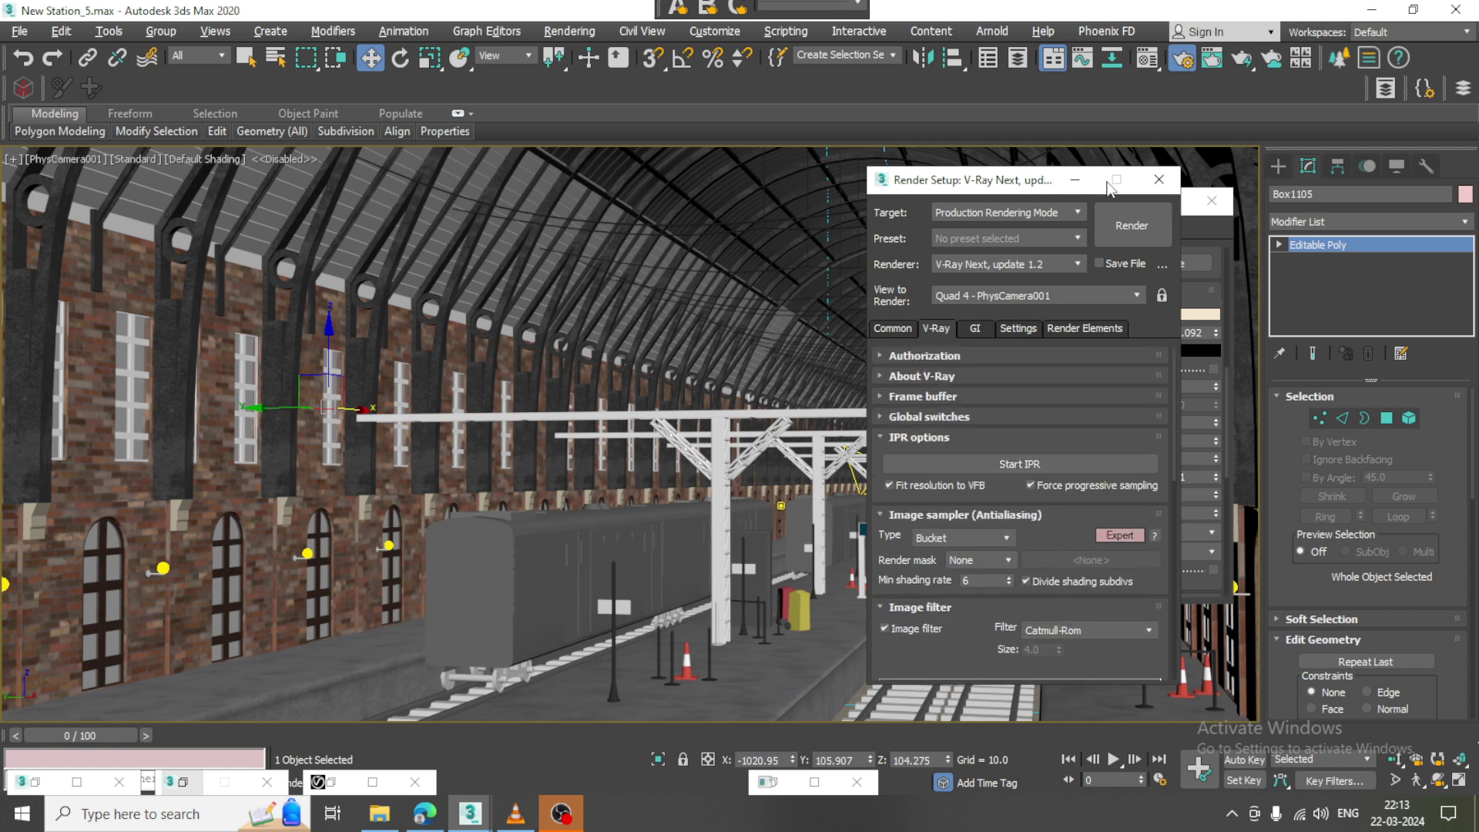
Render a test image with the new GI settings, then minimize the frame buffer.
left_click(1132, 226)
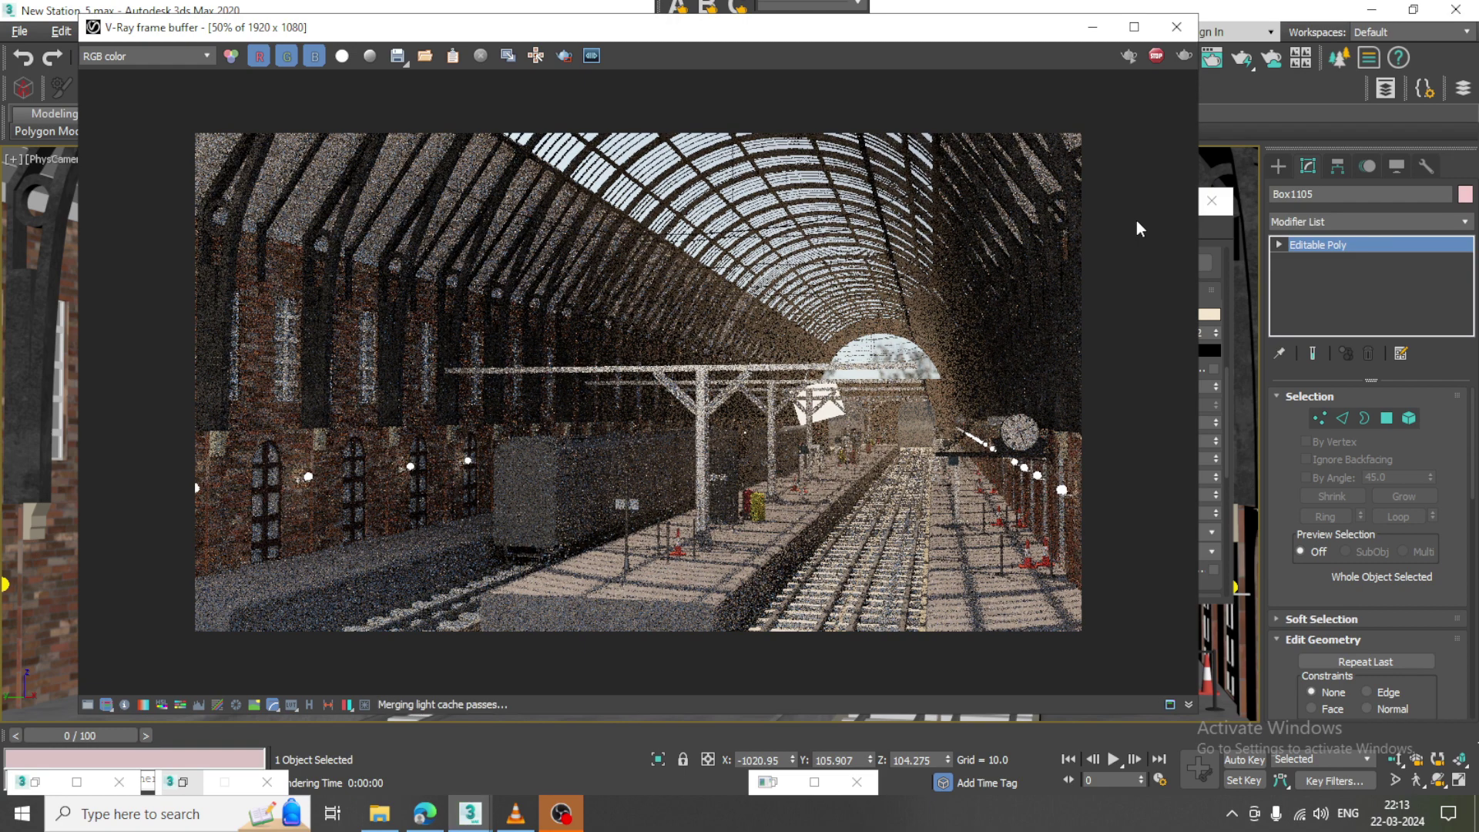
left_click(1095, 28)
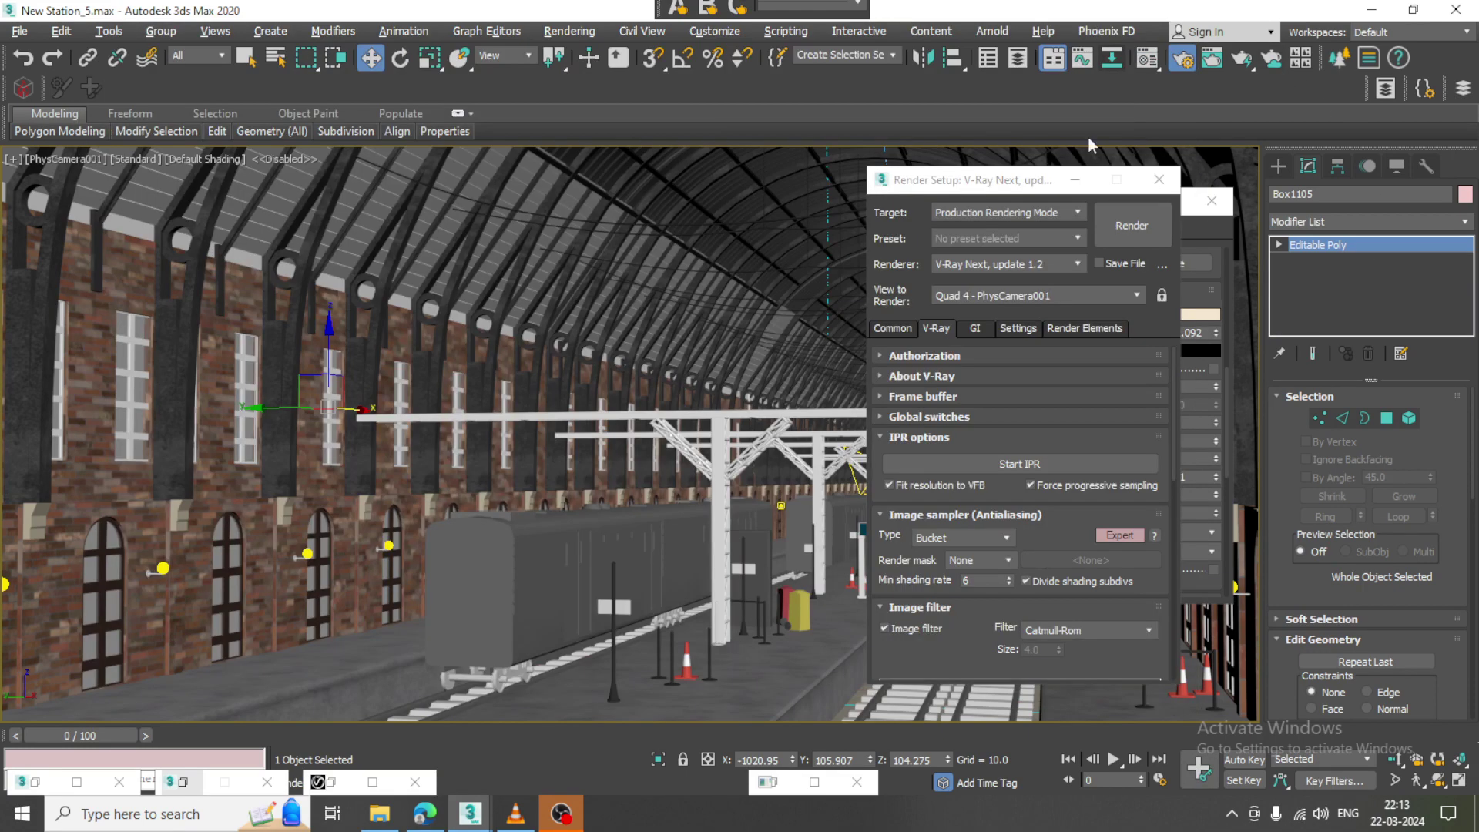
Check Invisible and Double-sided in VRayLight019's options, then render the scene.
left_click(1072, 179)
left_click(897, 484)
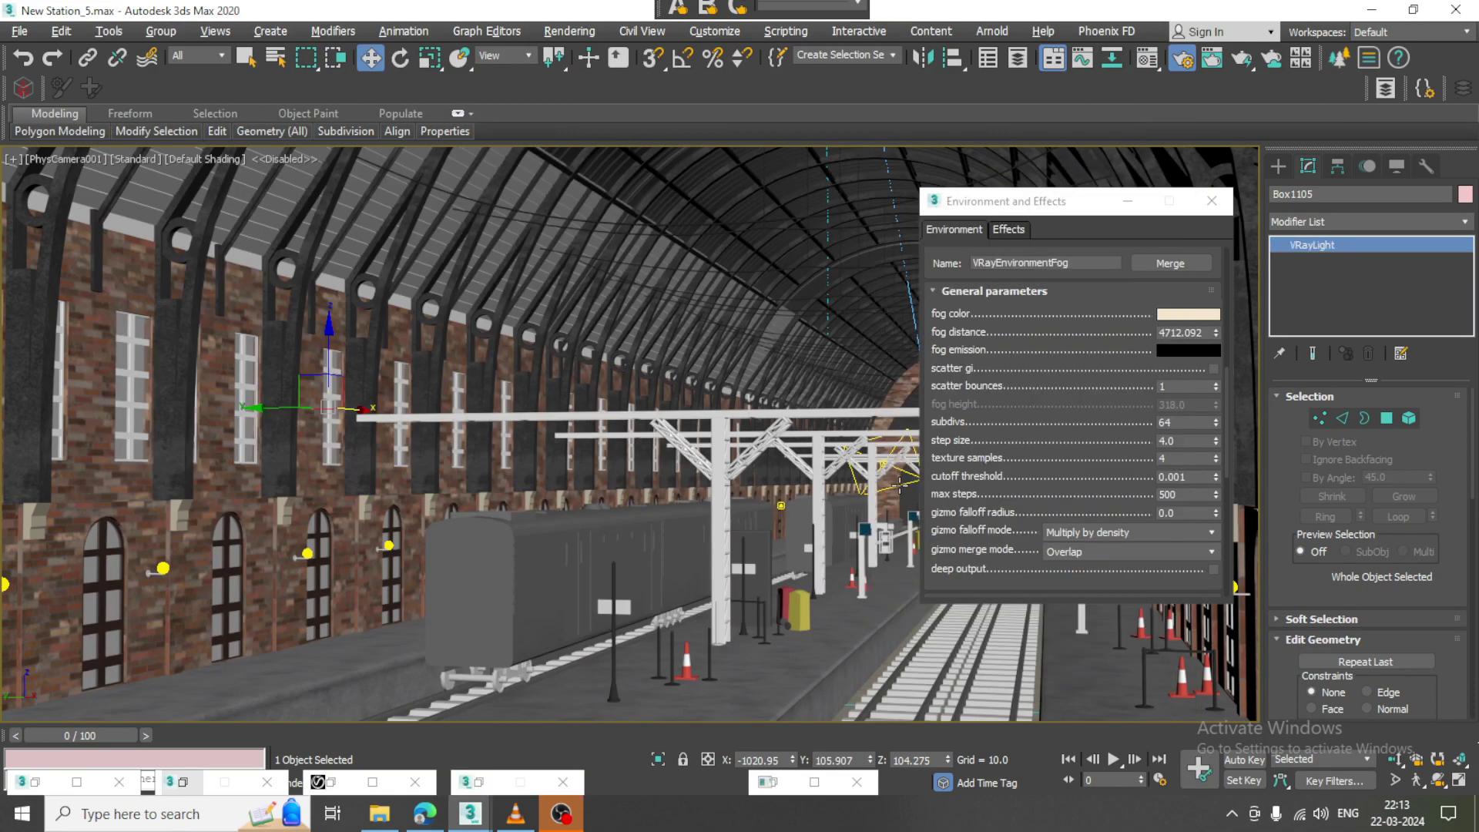
left_click(1299, 657)
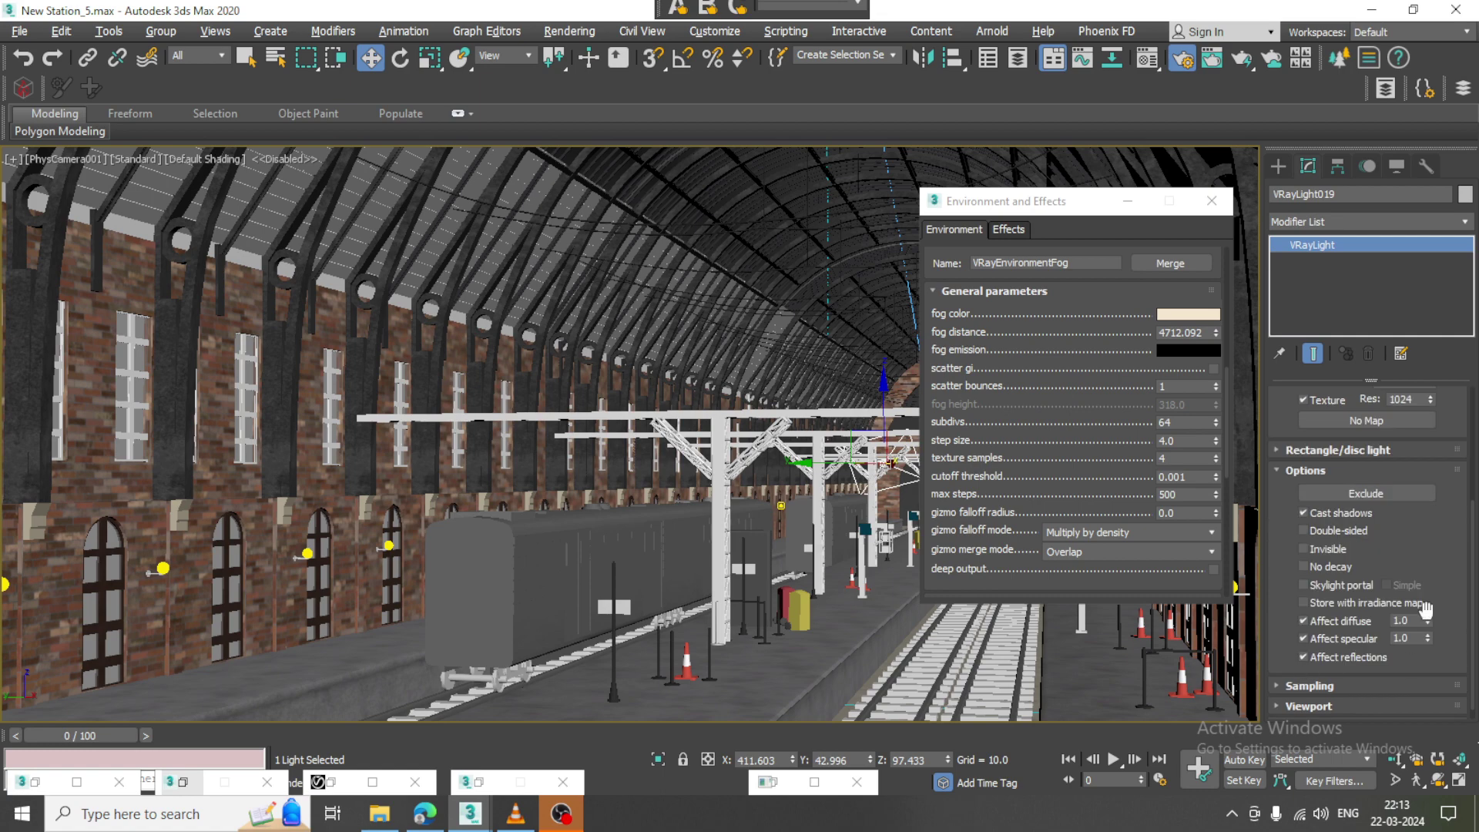
left_click(1322, 545)
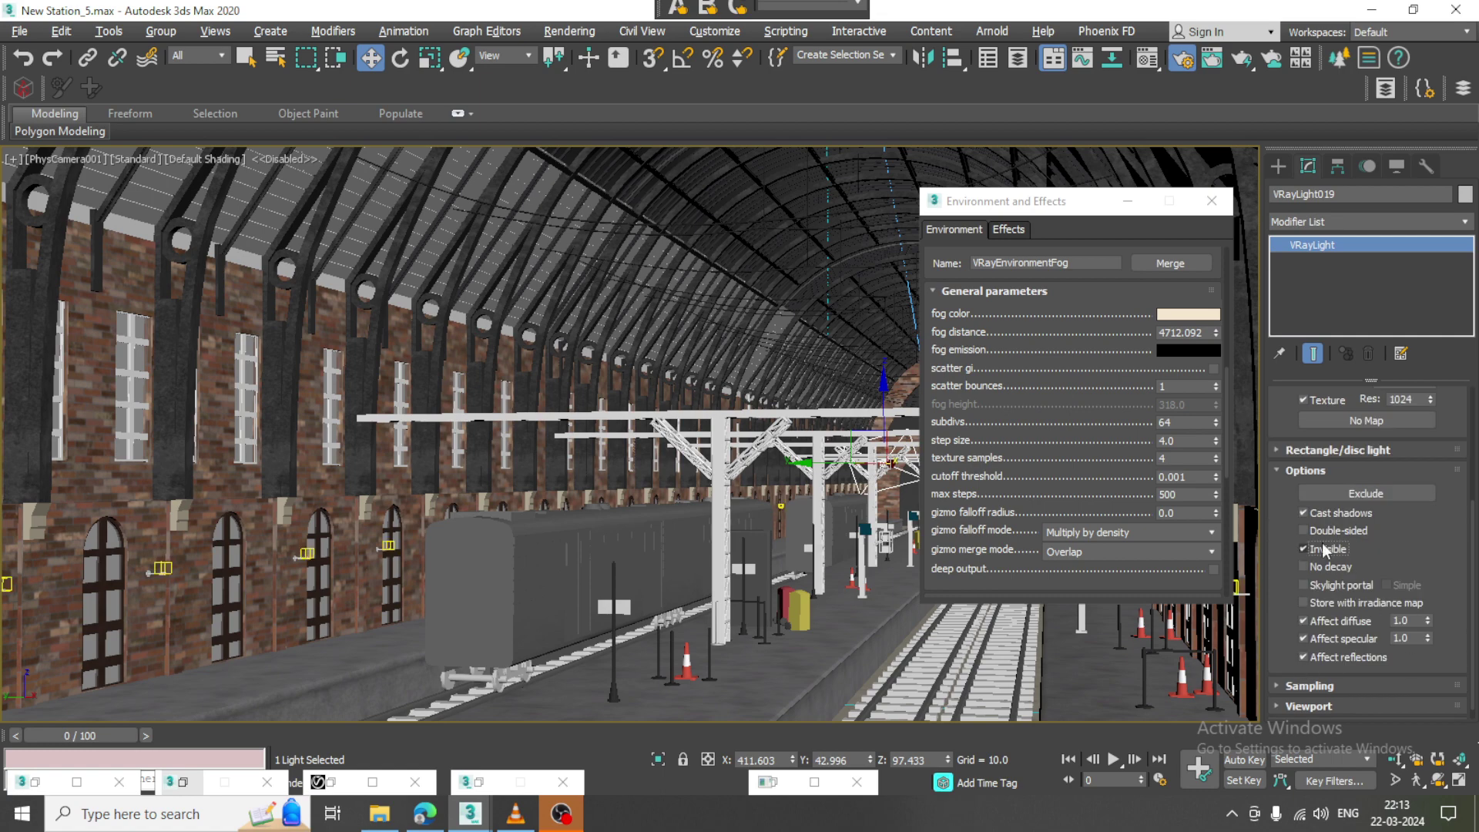
left_click(1304, 530)
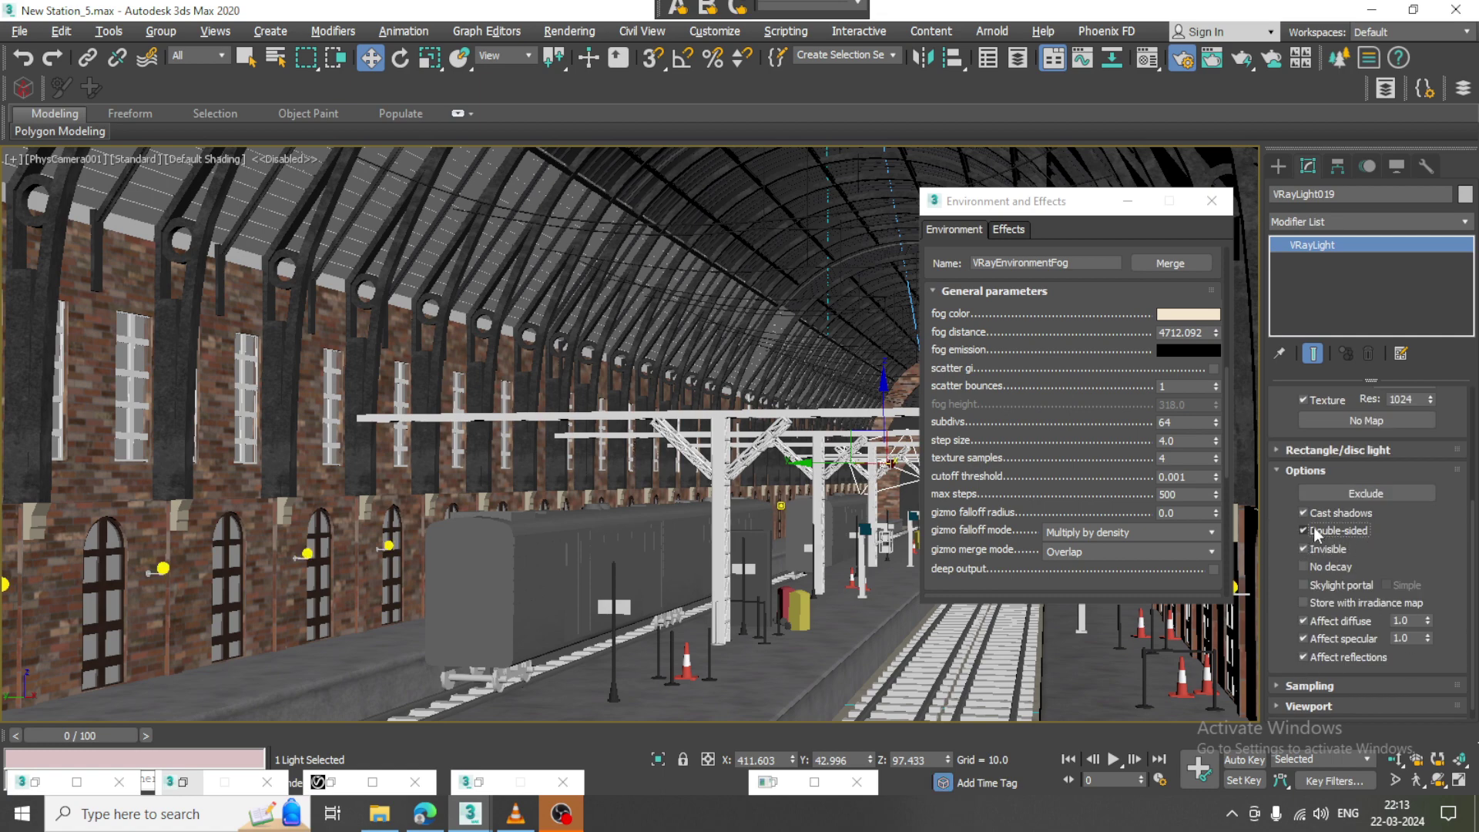
left_click(590, 29)
left_click(607, 63)
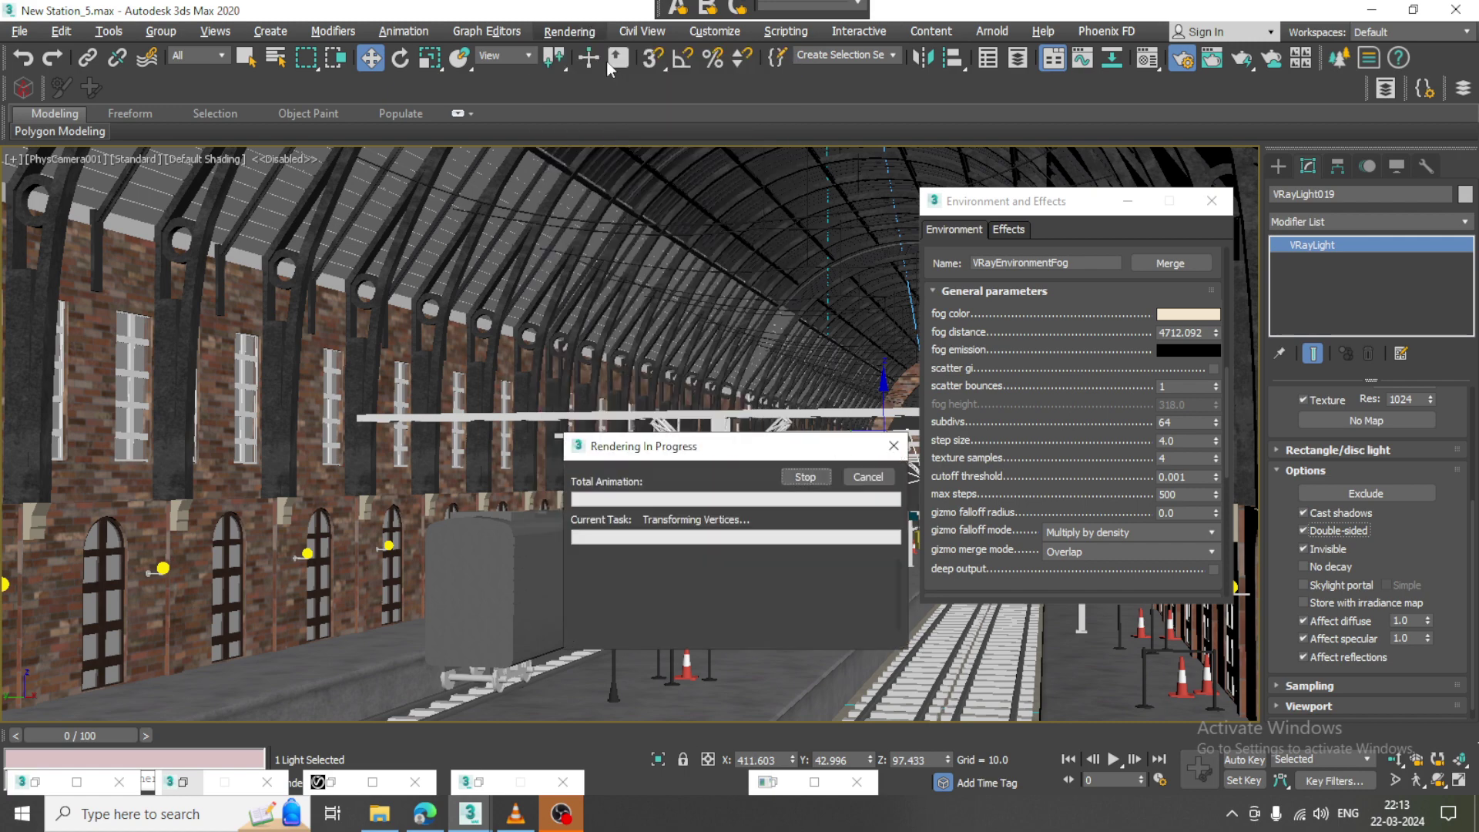